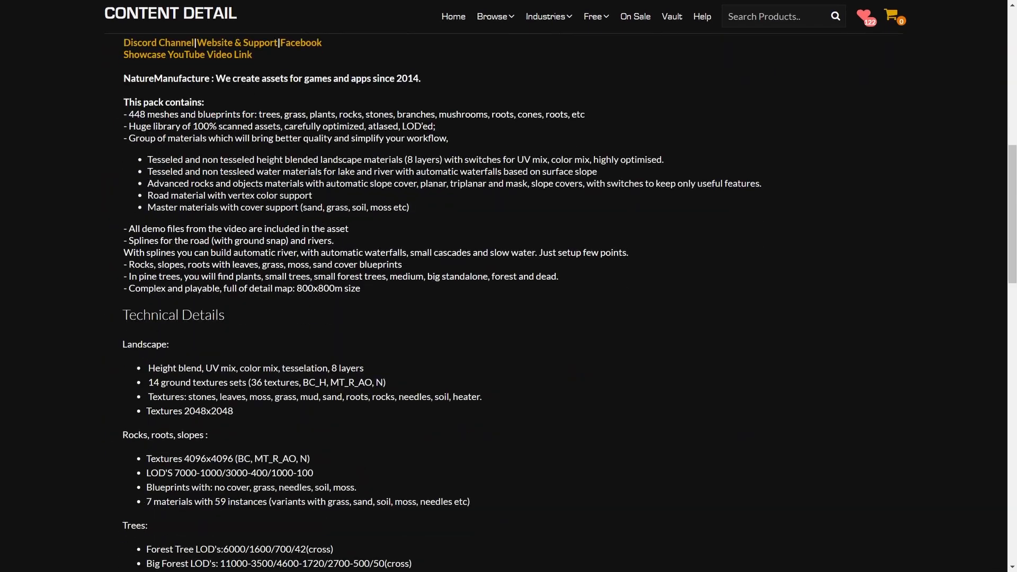
Return from the asset's detail page to the marketplace showcase and look through the listed products
{"action": "key", "text": "alt+Left"}
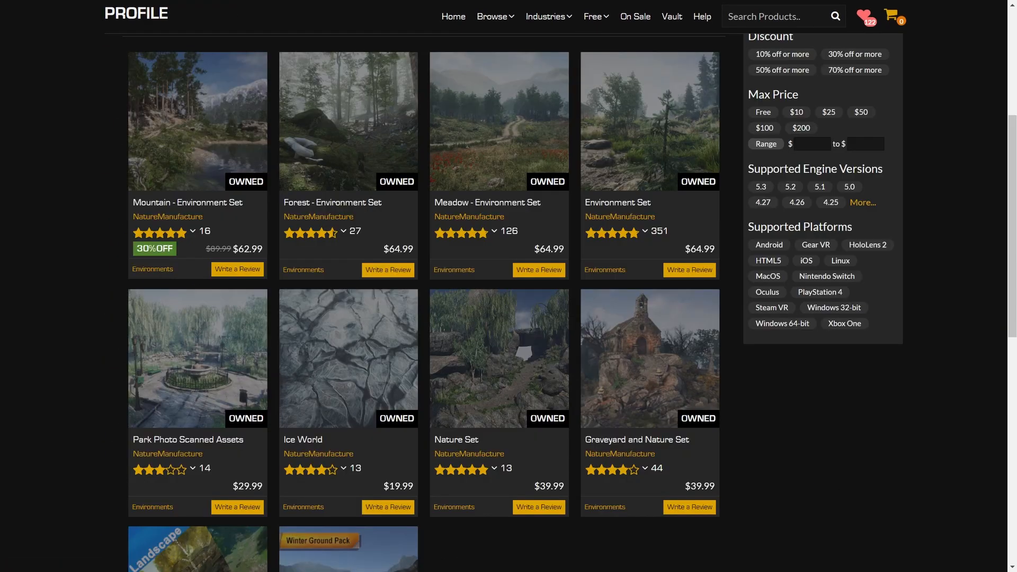
{"action": "key", "text": "alt+Left"}
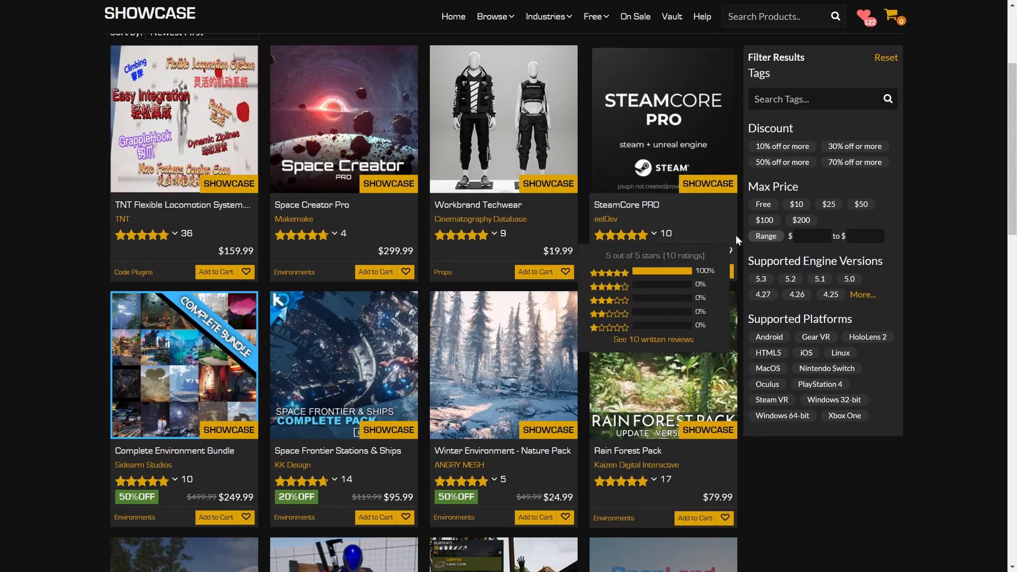
{"action": "scroll", "coordinate": [204, 354], "scroll_direction": "down", "scroll_amount": 2}
{"action": "scroll", "coordinate": [357, 310], "scroll_direction": "up", "scroll_amount": 1}
{"action": "scroll", "coordinate": [520, 347], "scroll_direction": "down", "scroll_amount": 1}
{"action": "scroll", "coordinate": [822, 306], "scroll_direction": "down", "scroll_amount": 1}
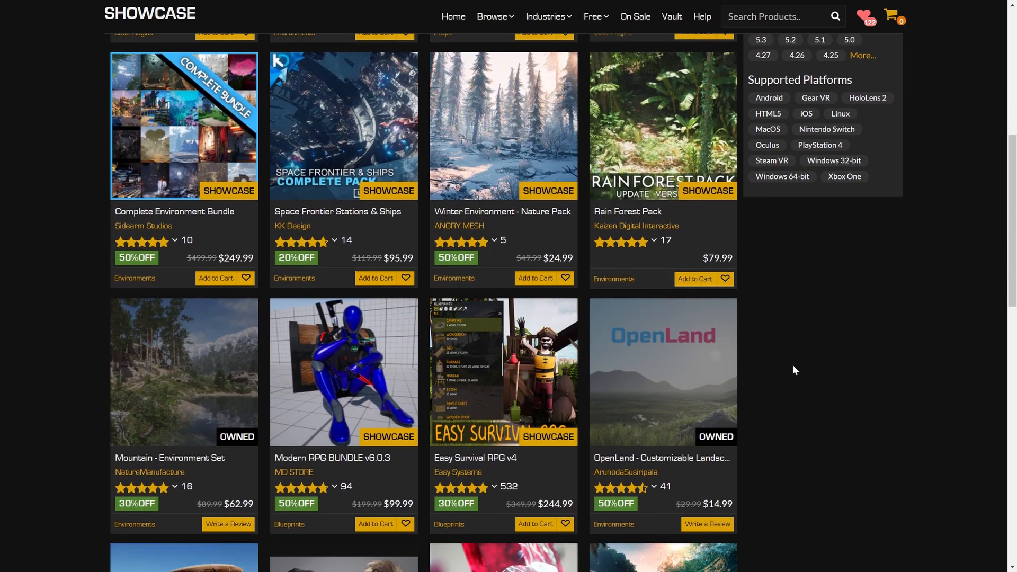
{"action": "scroll", "coordinate": [793, 370], "scroll_direction": "down", "scroll_amount": 3}
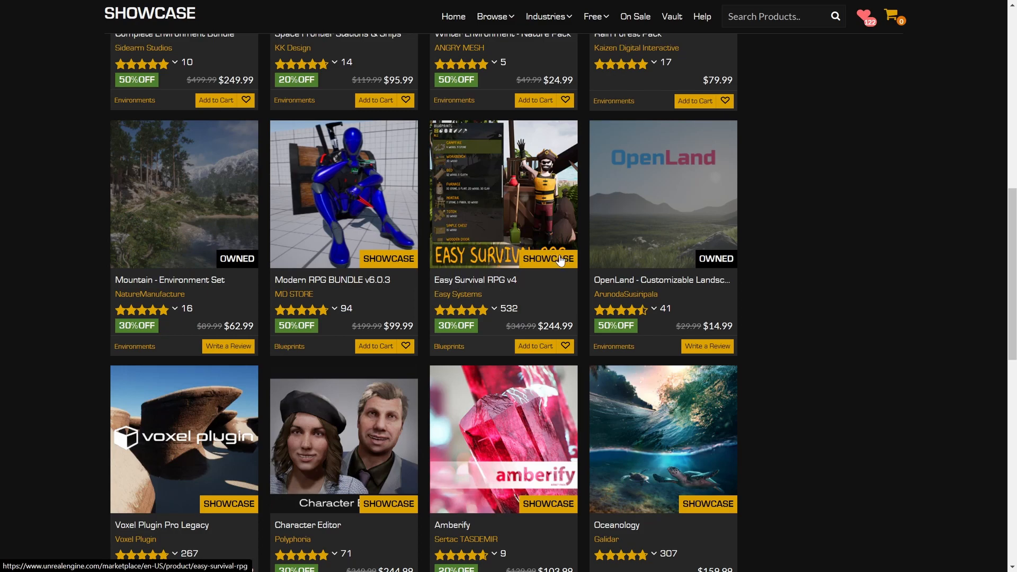
{"action": "scroll", "coordinate": [700, 287], "scroll_direction": "down", "scroll_amount": 3}
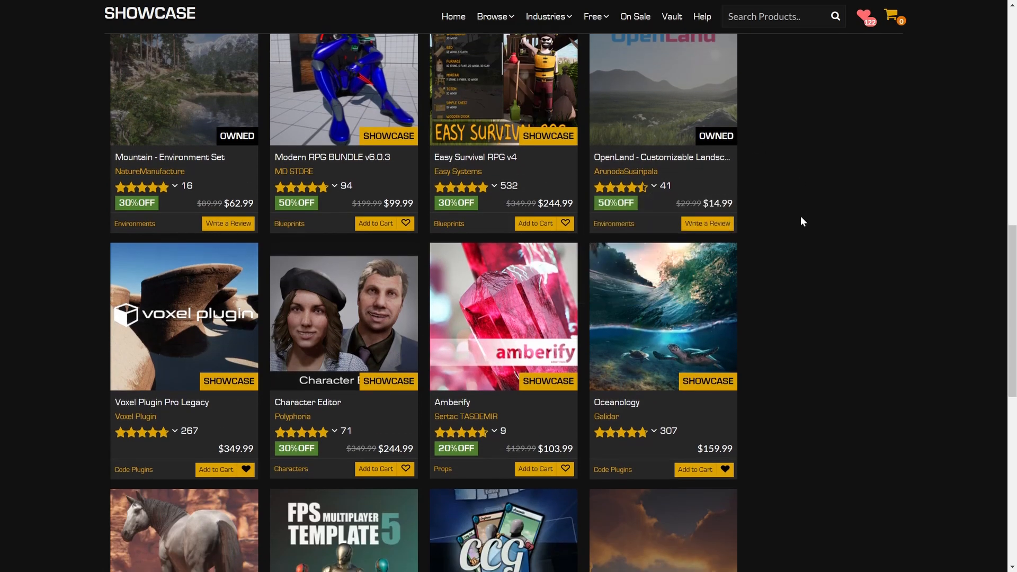
{"action": "scroll", "coordinate": [800, 215], "scroll_direction": "down", "scroll_amount": 2}
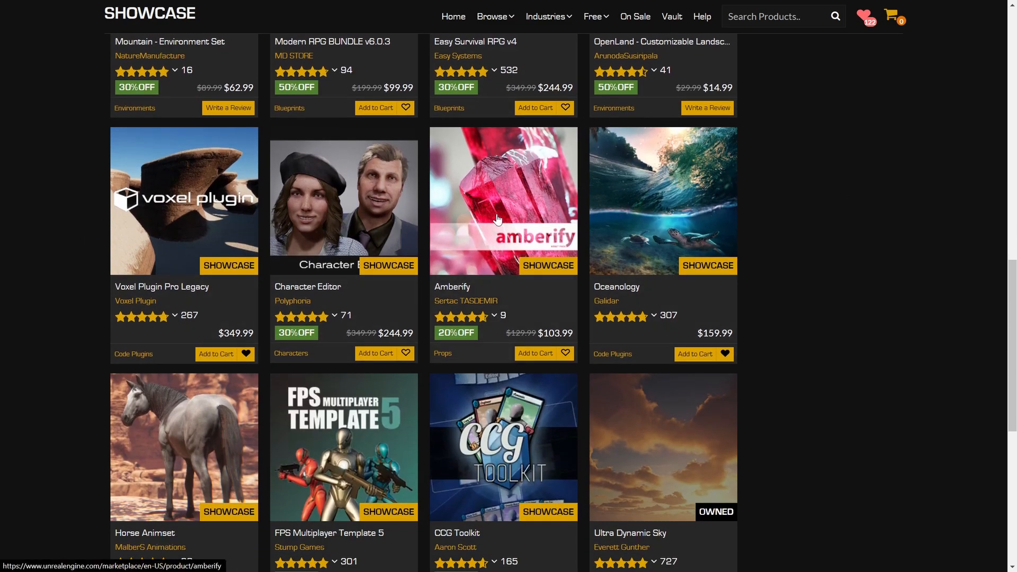
{"action": "scroll", "coordinate": [672, 238], "scroll_direction": "down", "scroll_amount": 2}
{"action": "mouse_move", "coordinate": [672, 305]}
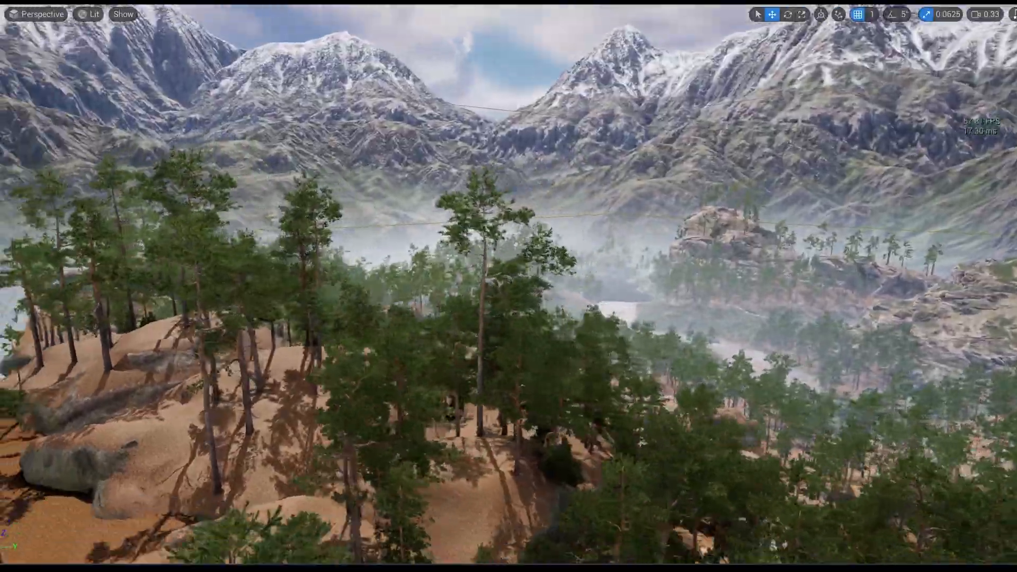
Open MountainLevelSequence from the Video_Sequence folder and watch it through its camera cuts in the full-size viewport
{"action": "key", "text": "F11"}
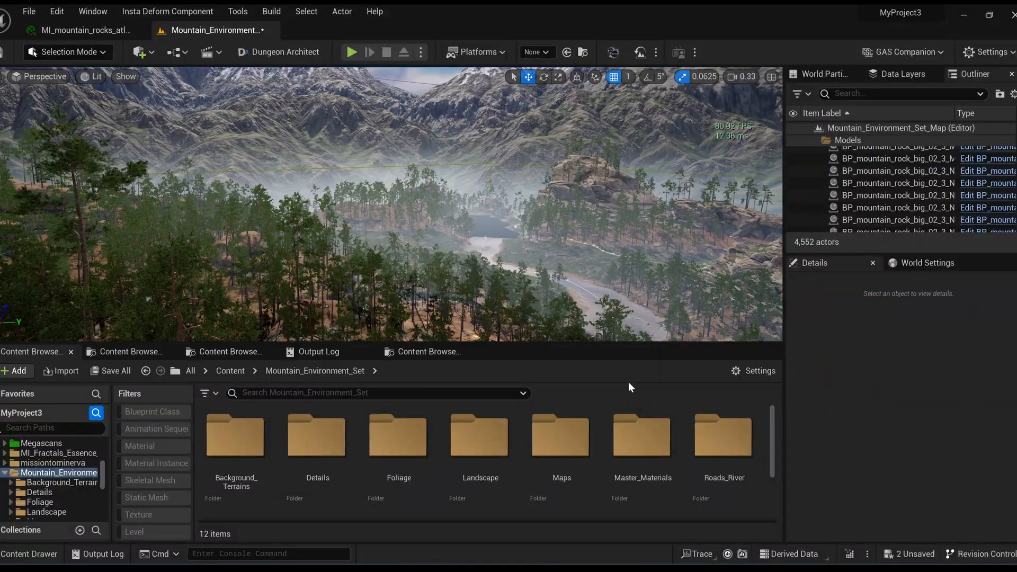
{"action": "scroll", "coordinate": [415, 446], "scroll_direction": "down", "scroll_amount": 3}
{"action": "double_click", "coordinate": [482, 434]}
{"action": "double_click", "coordinate": [233, 433]}
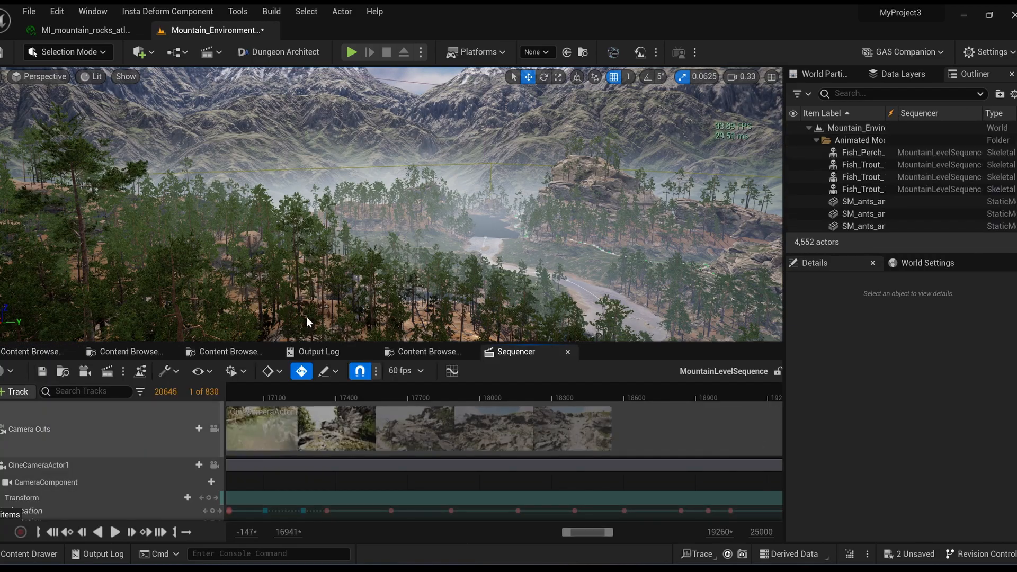
{"action": "left_click", "coordinate": [213, 429]}
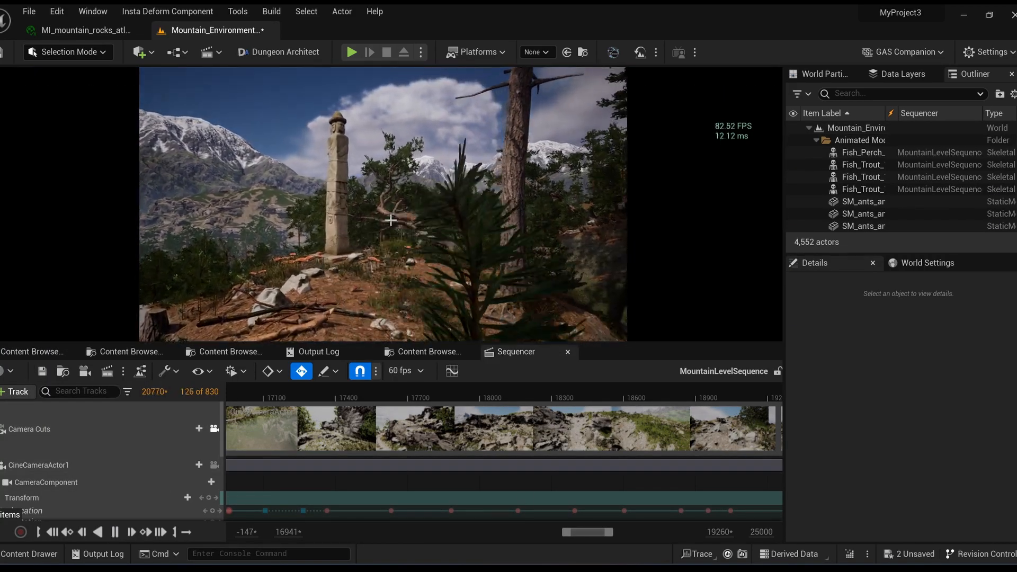
{"action": "key", "text": "F11"}
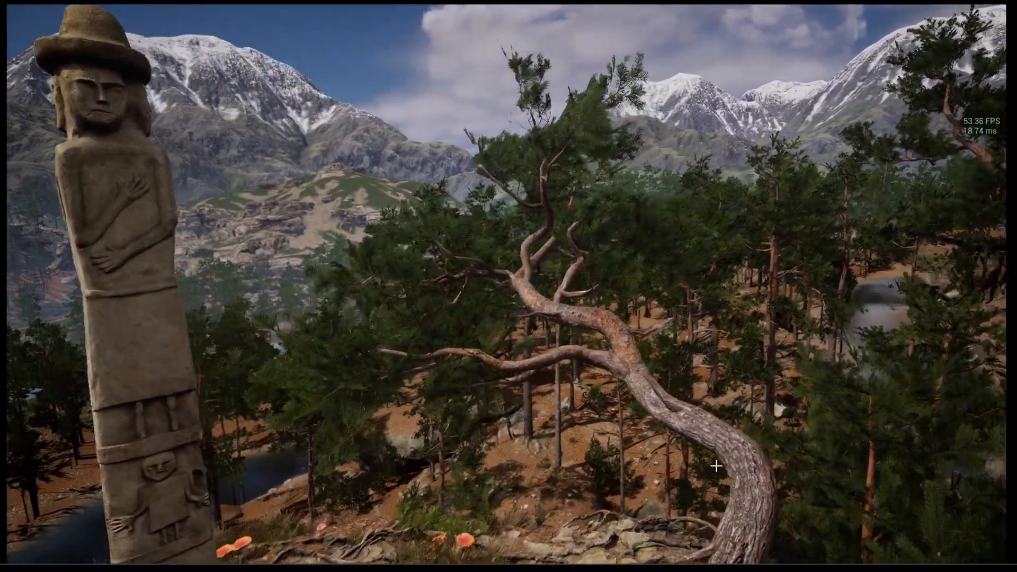
Leave the full-size sequence playback and shift the sequence's visible timeline range back to review its camera cuts
{"action": "key", "text": "Escape"}
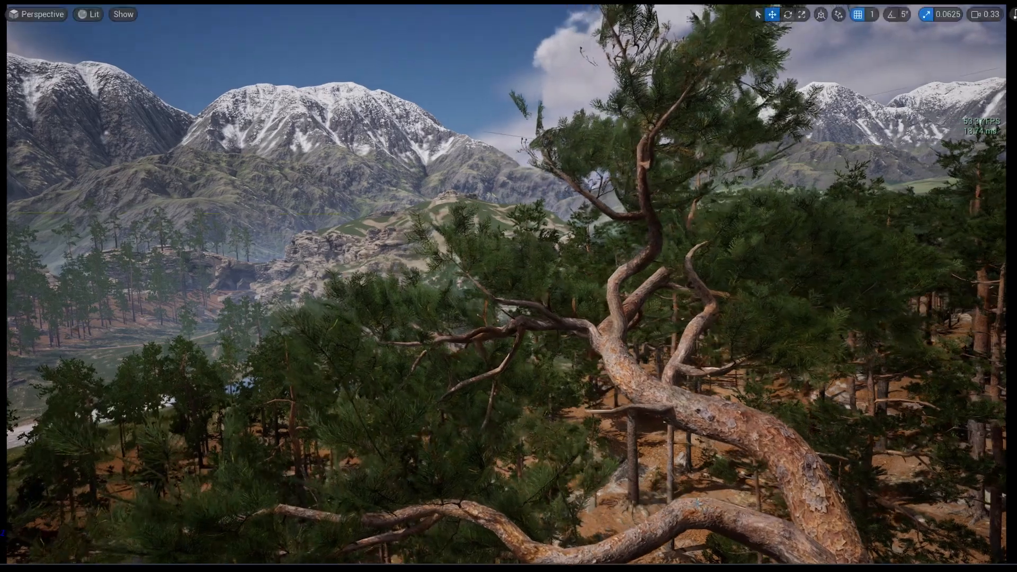
{"action": "key", "text": "F11"}
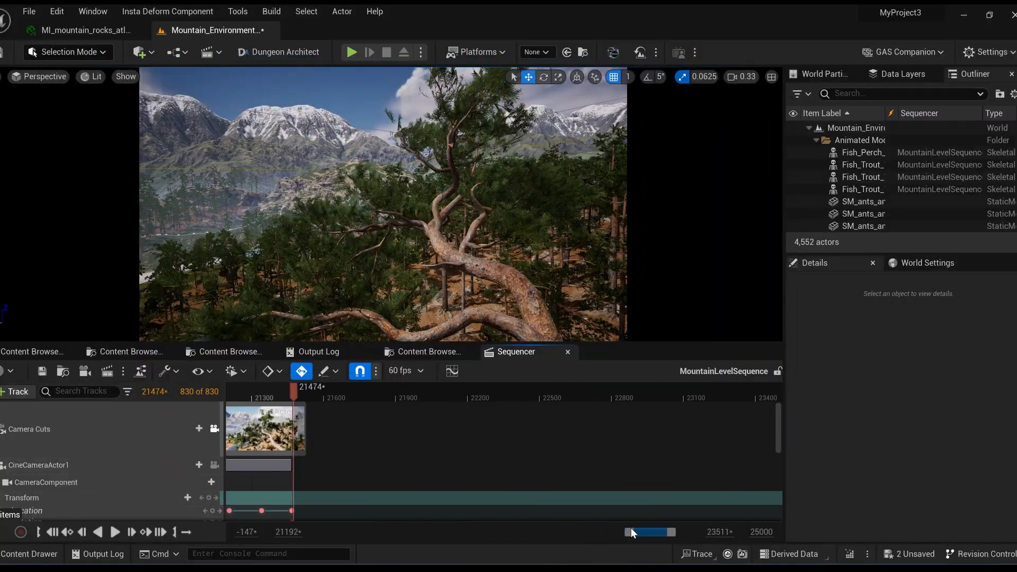
{"action": "left_click_drag", "start_coordinate": [630, 529], "coordinate": [618, 529]}
{"action": "scroll", "coordinate": [521, 468], "scroll_direction": "down", "scroll_amount": 4, "text": "ctrl"}
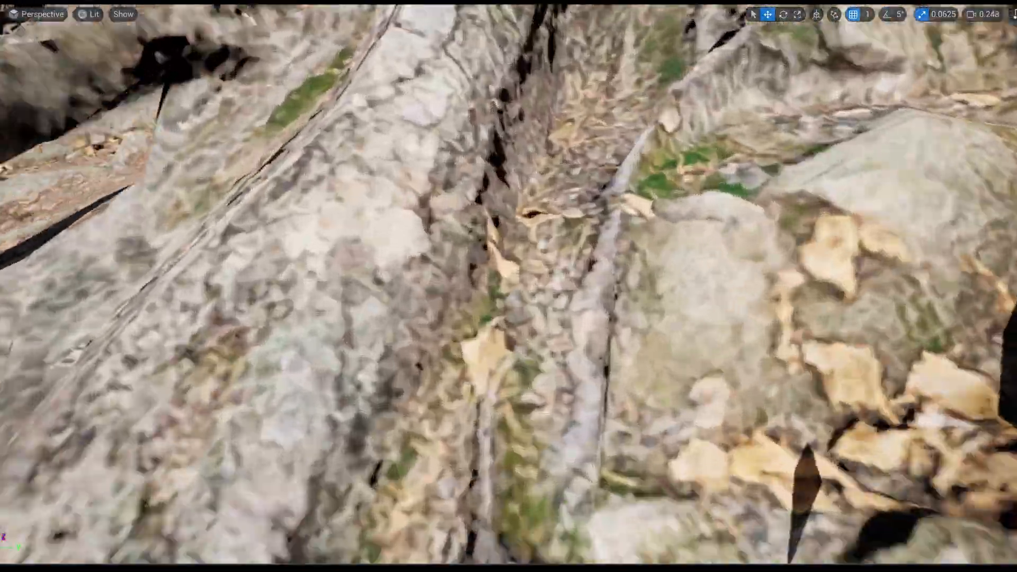
Examine the ground cover and rock surfaces up close, and the fallen logs laid out on the checkered floor
{"action": "key", "text": "s"}
{"action": "scroll", "coordinate": [509, 285], "scroll_direction": "down", "scroll_amount": 1}
{"action": "right_click_drag", "start_coordinate": [509, 286], "coordinate": [562, 339]}
{"action": "key", "text": "w"}
{"action": "key", "text": "s"}
{"action": "key", "text": "s"}
{"action": "key", "text": "w"}
{"action": "key", "text": "w"}
{"action": "key", "text": "w"}
{"action": "scroll", "coordinate": [508, 286], "scroll_direction": "down", "scroll_amount": 1}
{"action": "key", "text": "w"}
{"action": "right_click_drag", "start_coordinate": [509, 286], "coordinate": [514, 191]}
{"action": "key", "text": "s"}
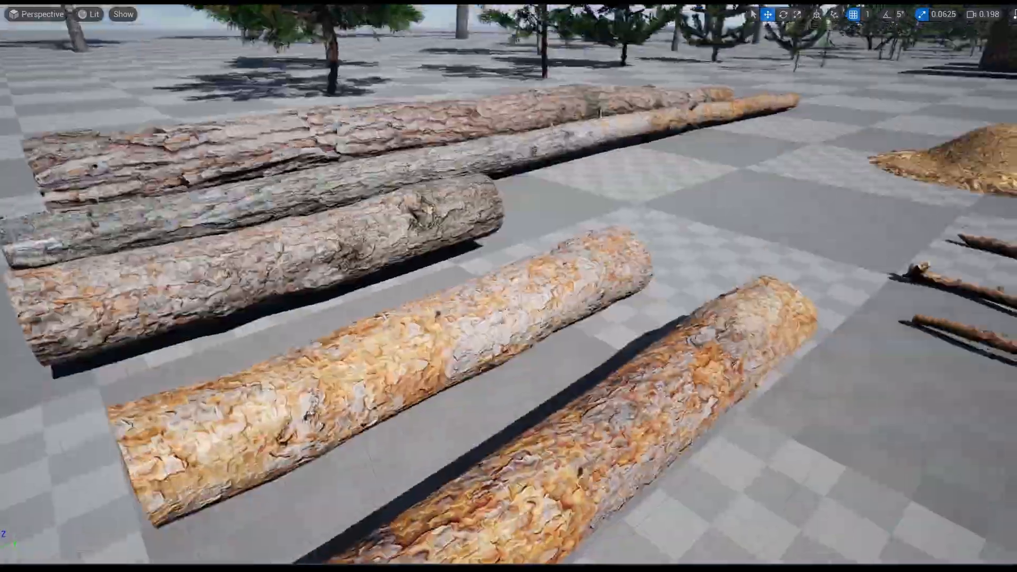
Inspect the anthills, the fish models and the bushes displayed beyond the logs
{"action": "right_click_drag", "start_coordinate": [508, 286], "coordinate": [688, 244]}
{"action": "right_click_drag", "start_coordinate": [508, 286], "coordinate": [511, 239]}
{"action": "key", "text": "w"}
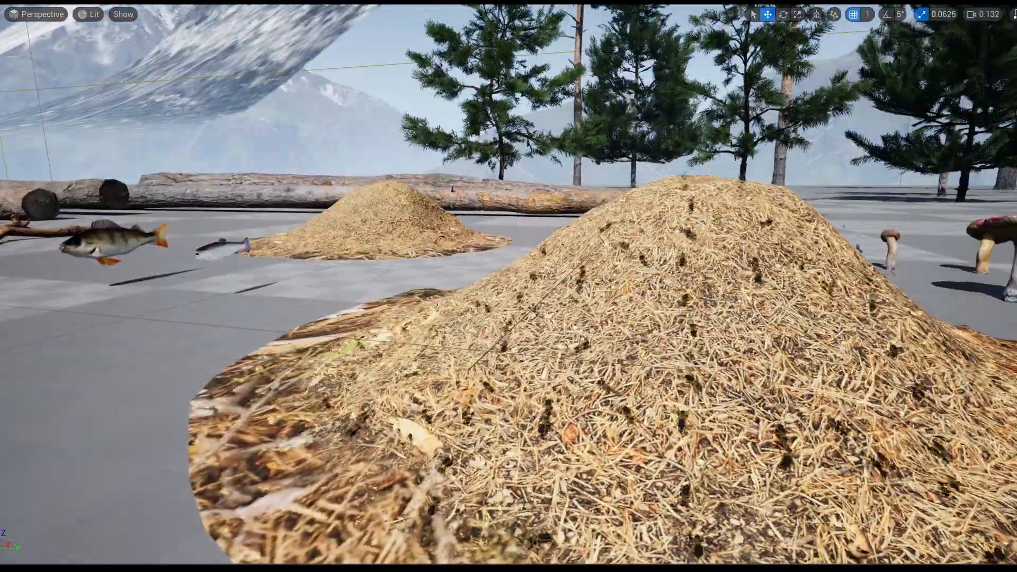
{"action": "key", "text": "w"}
{"action": "right_click_drag", "start_coordinate": [509, 286], "coordinate": [564, 292]}
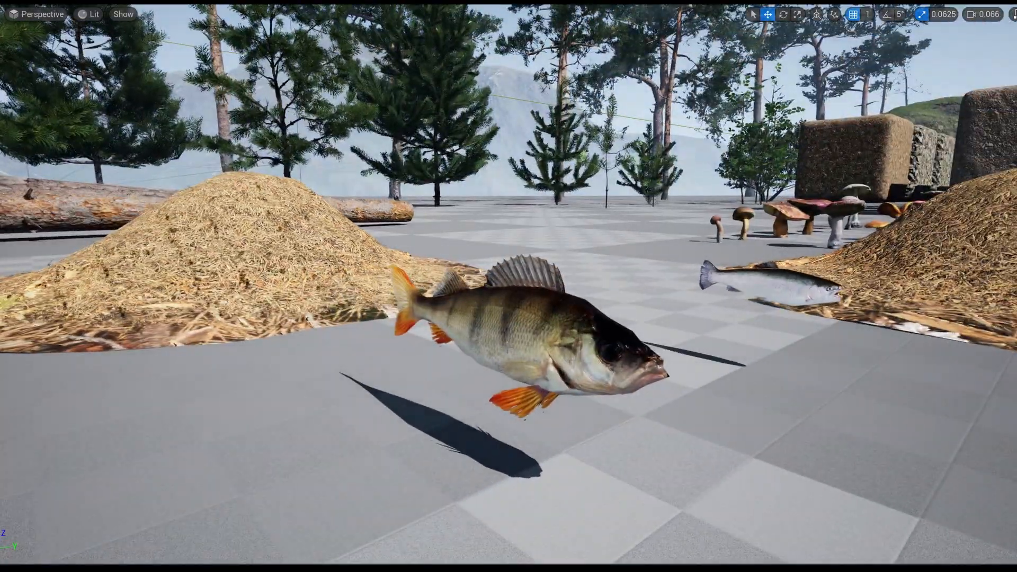
{"action": "key", "text": "w"}
{"action": "right_click_drag", "start_coordinate": [508, 286], "coordinate": [519, 360]}
{"action": "scroll", "coordinate": [508, 286], "scroll_direction": "up", "scroll_amount": 1}
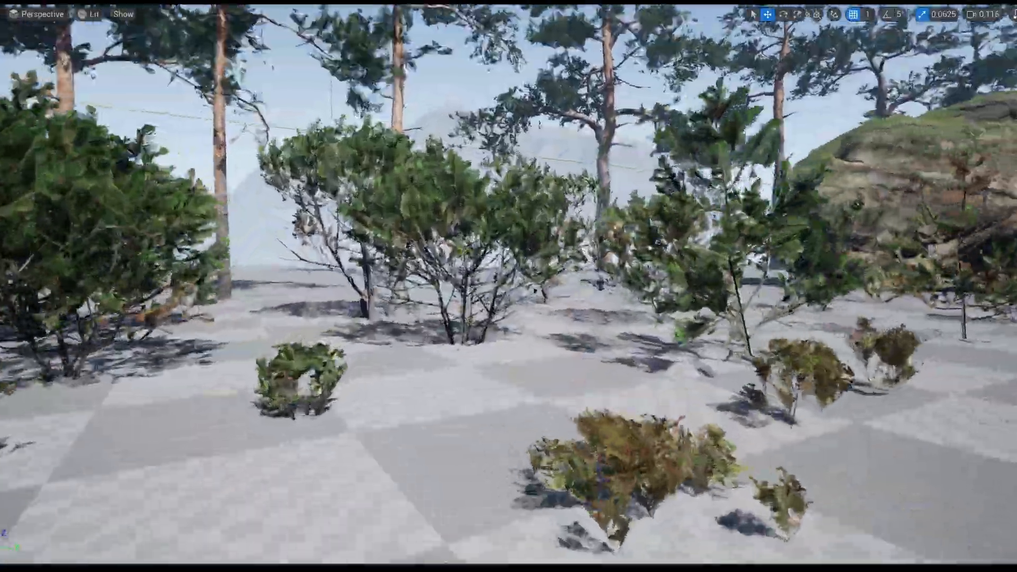
Examine the pine trunks, the tree line, the mossy boulders and the tree stump meshes in the level
{"action": "right_click_drag", "start_coordinate": [509, 286], "coordinate": [508, 212]}
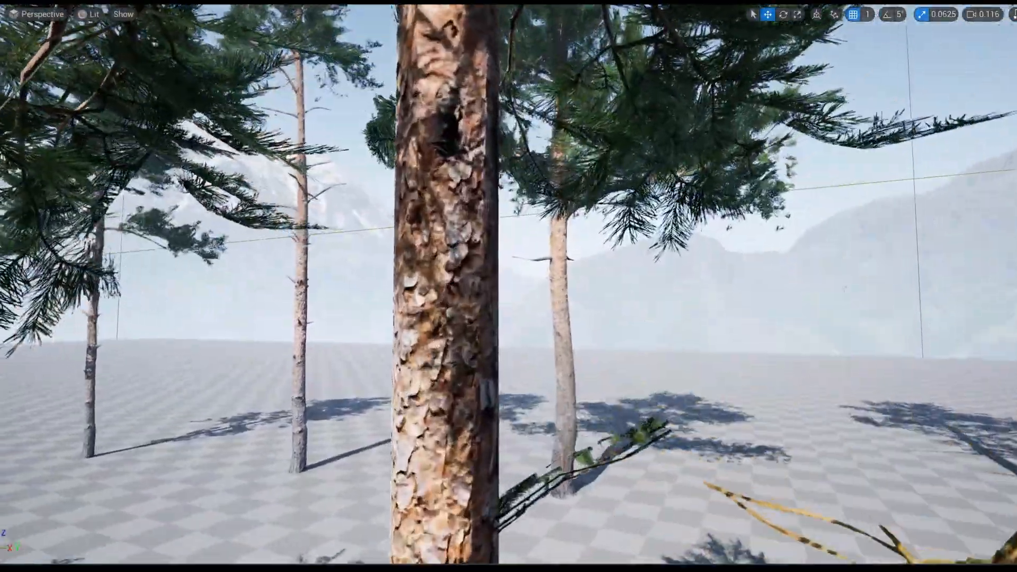
{"action": "right_click_drag", "start_coordinate": [508, 286], "coordinate": [508, 297]}
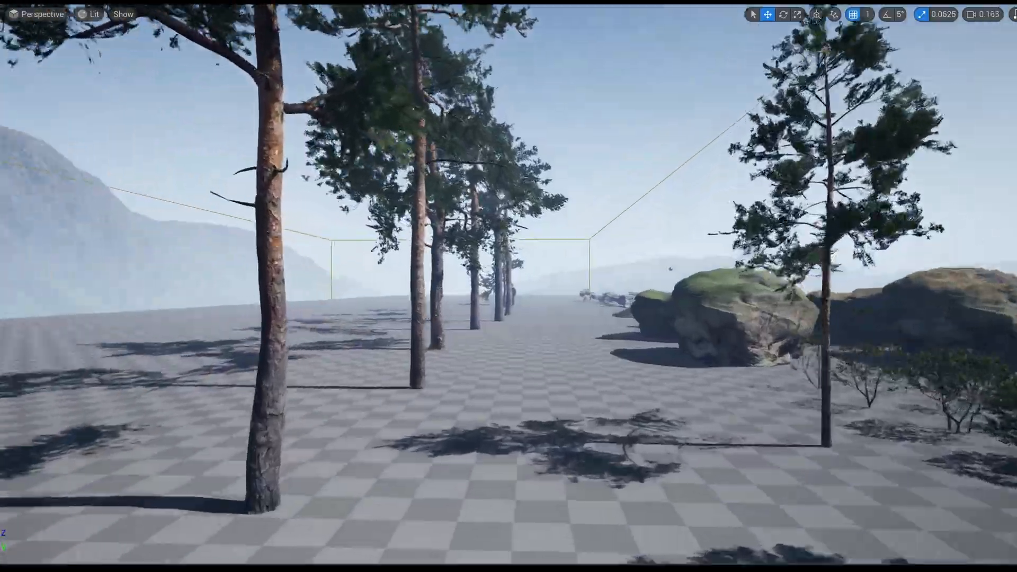
{"action": "right_click_drag", "start_coordinate": [509, 286], "coordinate": [582, 281]}
{"action": "key", "text": "w"}
{"action": "scroll", "coordinate": [508, 286], "scroll_direction": "up", "scroll_amount": 1}
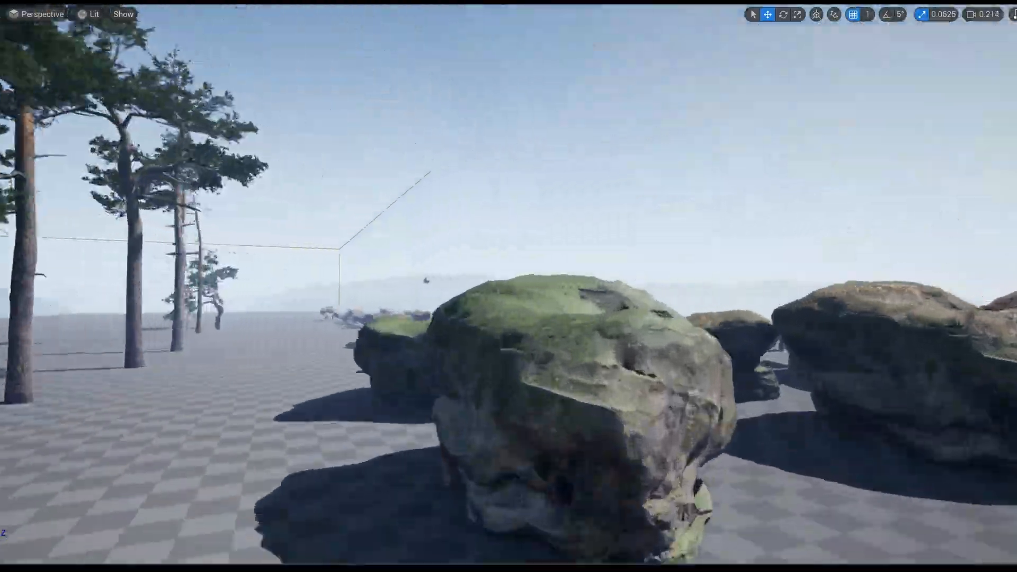
{"action": "key", "text": "w"}
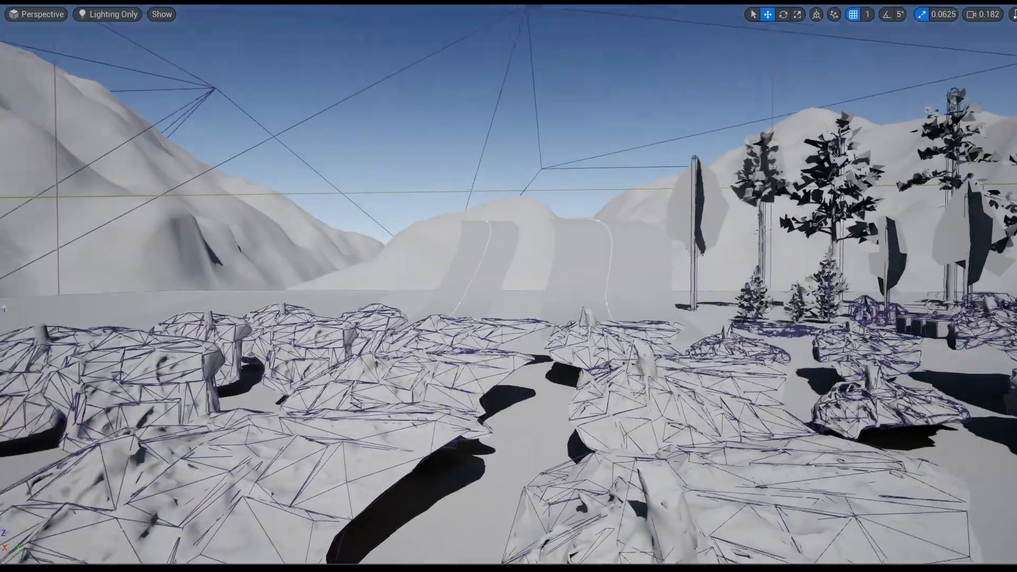
{"action": "right_click_drag", "start_coordinate": [438, 276], "coordinate": [405, 260]}
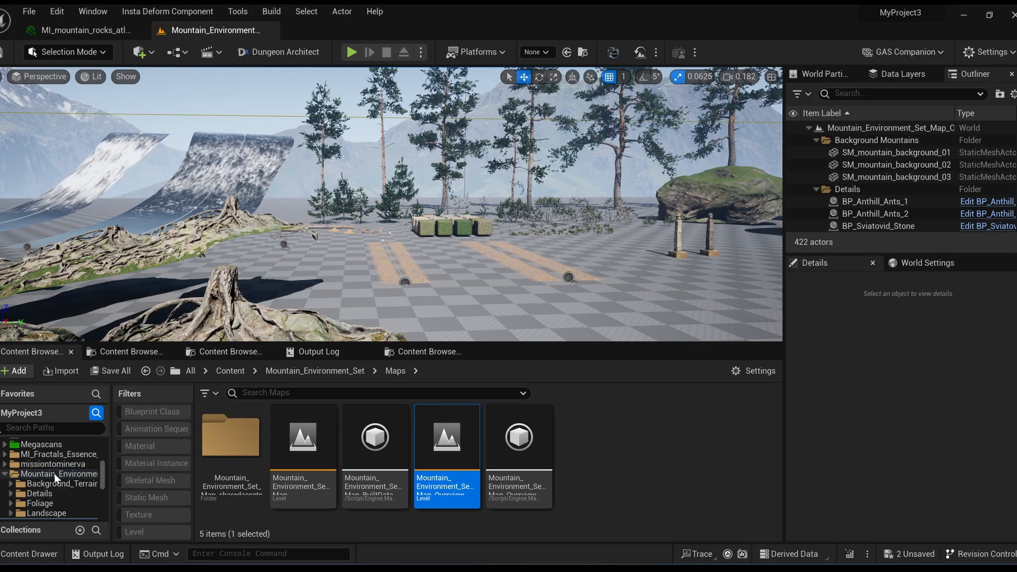
Look at the background mountain meshes in the Background_Terrains folder of Mountain_Environment_Set
{"action": "left_click", "coordinate": [54, 473]}
{"action": "double_click", "coordinate": [231, 435]}
{"action": "double_click", "coordinate": [319, 465]}
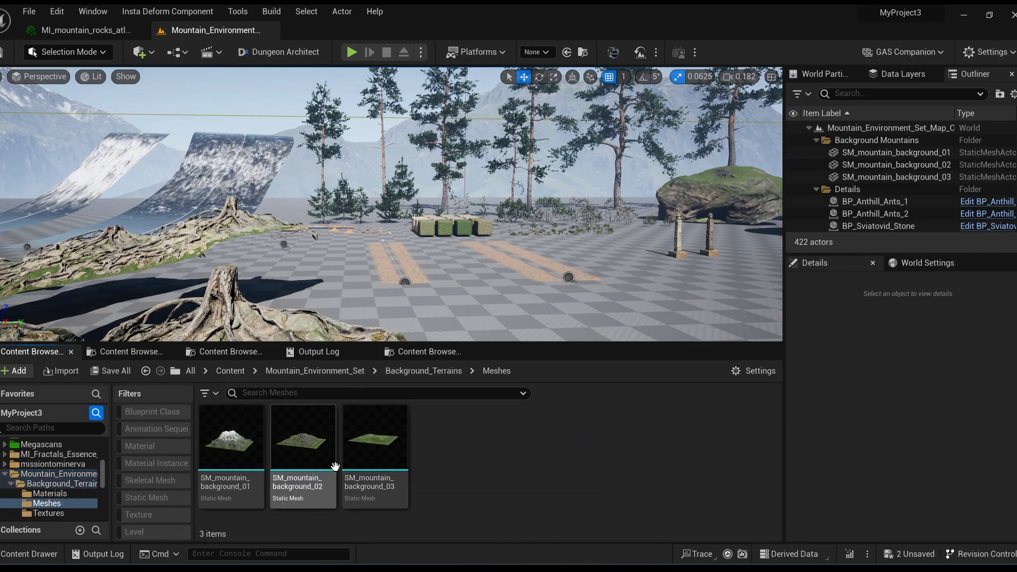
{"action": "key", "text": "alt+Left"}
{"action": "key", "text": "alt+Left"}
Browse the Blueprints and Meshes subfolders of the Details folder
{"action": "double_click", "coordinate": [341, 460]}
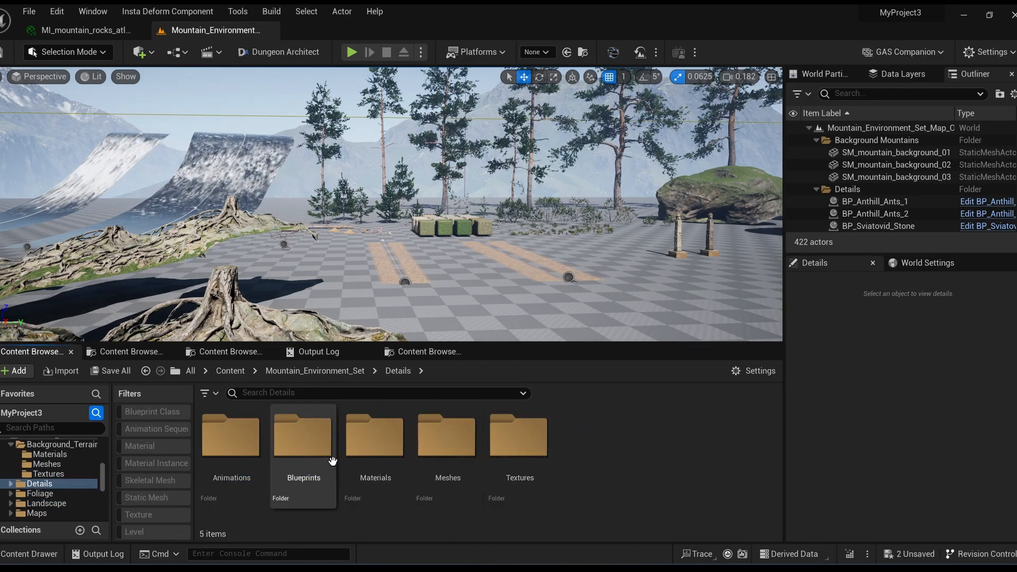
{"action": "double_click", "coordinate": [331, 459]}
{"action": "key", "text": "alt+Left"}
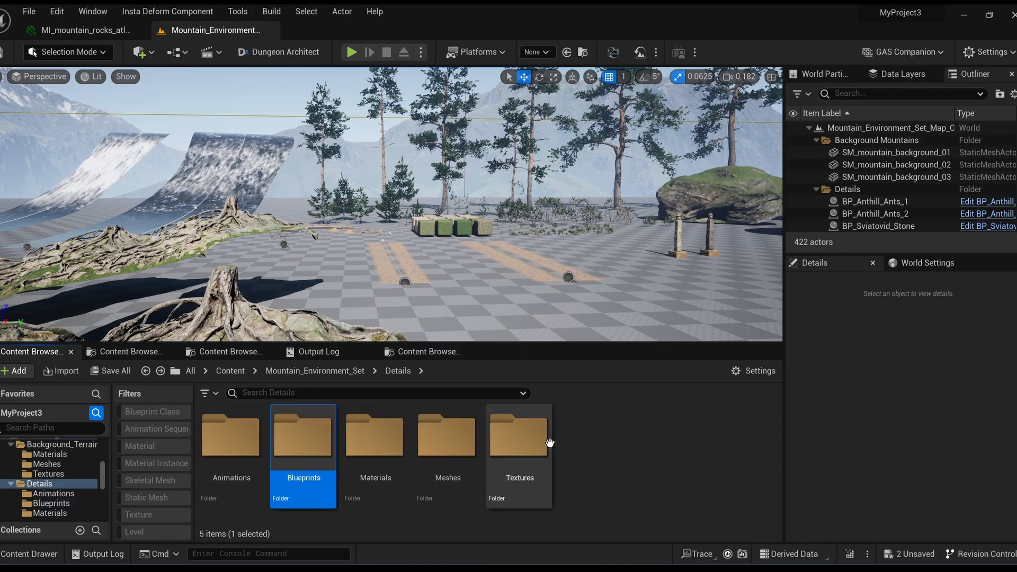
{"action": "double_click", "coordinate": [442, 440]}
{"action": "scroll", "coordinate": [614, 456], "scroll_direction": "down", "scroll_amount": 3}
{"action": "key", "text": "alt+Left"}
{"action": "key", "text": "alt+Left"}
Browse the contents of the Foliage and Landscape folders in the environment set
{"action": "double_click", "coordinate": [397, 440]}
{"action": "double_click", "coordinate": [374, 436]}
{"action": "key", "text": "alt+Left"}
{"action": "key", "text": "alt+Left"}
{"action": "double_click", "coordinate": [477, 440]}
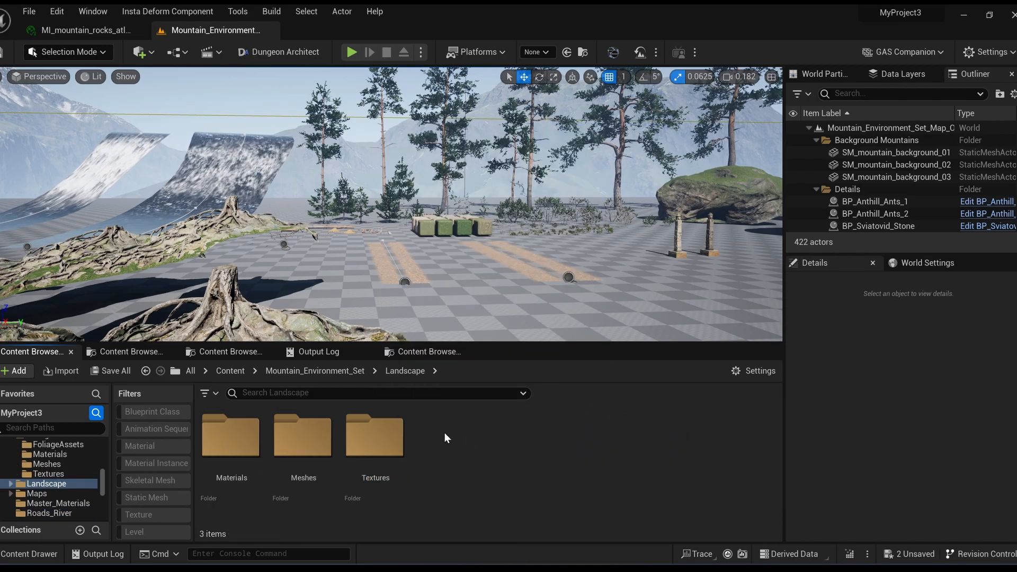
{"action": "key", "text": "alt+Left"}
{"action": "double_click", "coordinate": [256, 428]}
{"action": "key", "text": "alt+Left"}
{"action": "key", "text": "alt+Left"}
Check the Master_Materials and Roads_River folders and view the sample waterfall rivers in the level
{"action": "double_click", "coordinate": [657, 436]}
{"action": "key", "text": "alt+Left"}
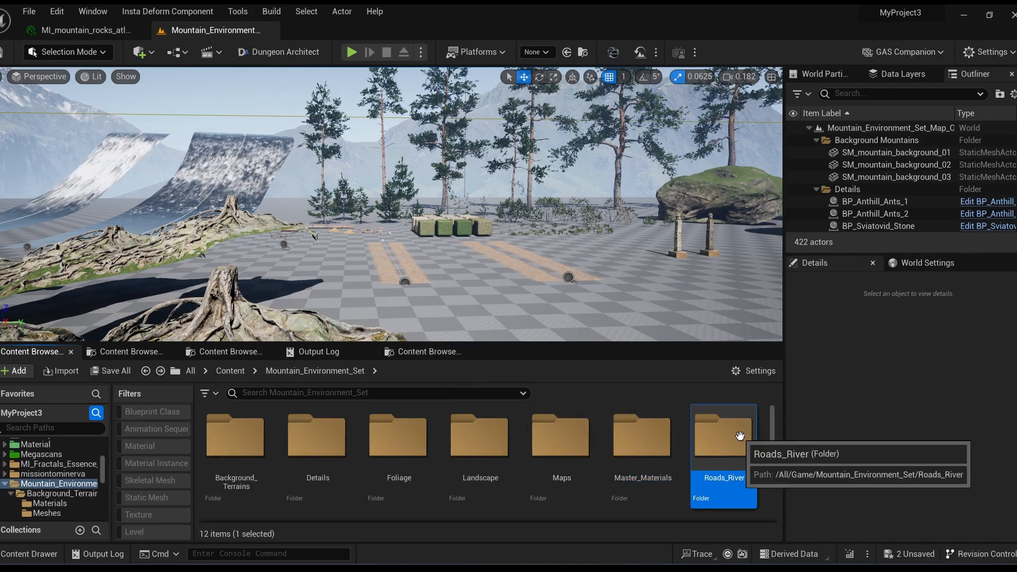
{"action": "double_click", "coordinate": [722, 434]}
{"action": "right_click_drag", "start_coordinate": [370, 270], "coordinate": [299, 270]}
{"action": "key", "text": "w"}
{"action": "key", "text": "alt+Left"}
{"action": "scroll", "coordinate": [265, 460], "scroll_direction": "down", "scroll_amount": 3}
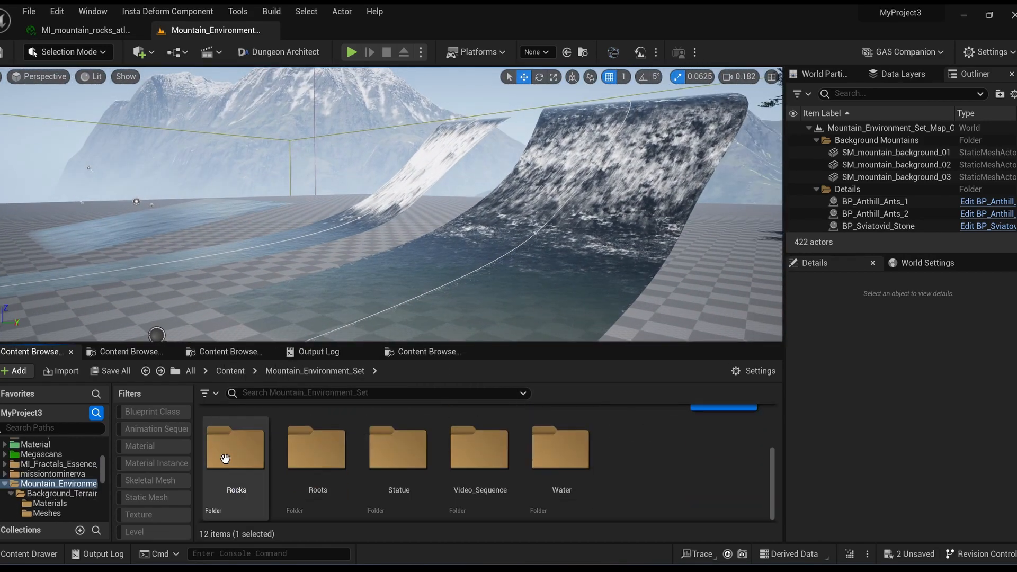
Look through the assets in the Rocks folder of the environment set
{"action": "double_click", "coordinate": [224, 459]}
{"action": "double_click", "coordinate": [375, 459]}
{"action": "scroll", "coordinate": [386, 462], "scroll_direction": "down", "scroll_amount": 4}
{"action": "key", "text": "alt+Left"}
{"action": "key", "text": "alt+Left"}
Browse the Roots folder, including its Needless blueprint variants
{"action": "scroll", "coordinate": [438, 475], "scroll_direction": "down", "scroll_amount": 3}
{"action": "double_click", "coordinate": [317, 460]}
{"action": "double_click", "coordinate": [390, 457]}
{"action": "key", "text": "alt+Left"}
{"action": "double_click", "coordinate": [254, 459]}
{"action": "double_click", "coordinate": [399, 464]}
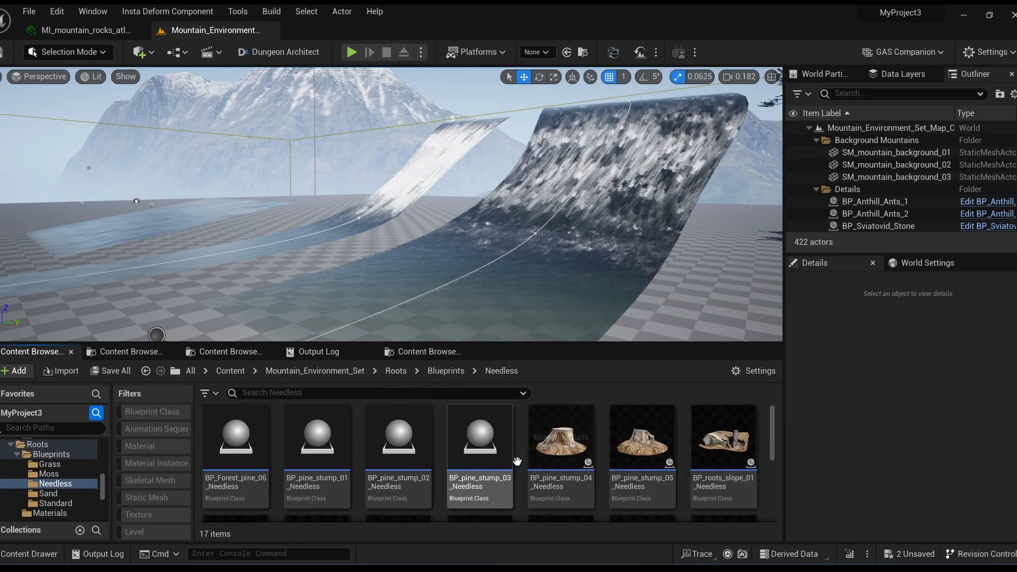
{"action": "key", "text": "alt+Left"}
{"action": "key", "text": "alt+Left"}
{"action": "key", "text": "alt+Left"}
Check the contents of the Statue, Video_Sequence and Water folders and return to the environment set's root folder
{"action": "double_click", "coordinate": [398, 466]}
{"action": "double_click", "coordinate": [371, 461]}
{"action": "key", "text": "alt+Left"}
{"action": "key", "text": "alt+Left"}
{"action": "double_click", "coordinate": [479, 465]}
{"action": "key", "text": "alt+Left"}
{"action": "double_click", "coordinate": [564, 463]}
{"action": "left_click", "coordinate": [286, 434]}
{"action": "key", "text": "alt+Left"}
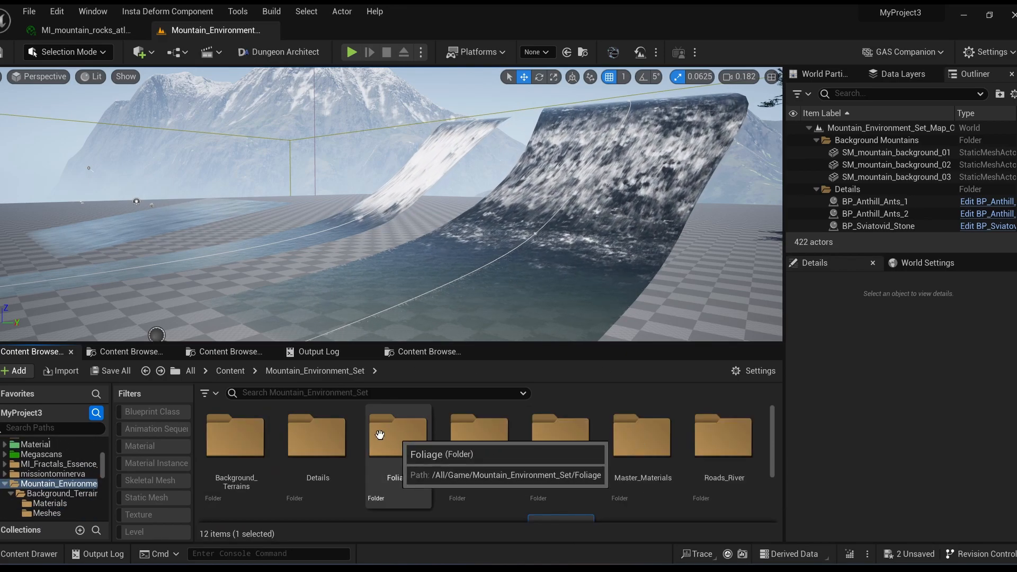
Filter the environment set to blueprint classes and place BP_Big_rock_02_Moss in the level for a close look
{"action": "left_click", "coordinate": [153, 412]}
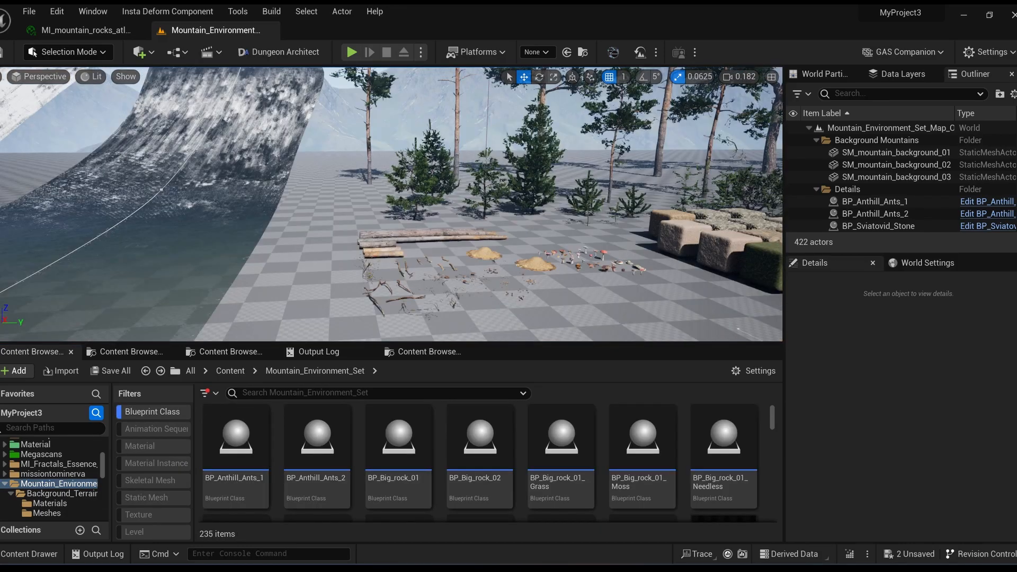
{"action": "scroll", "coordinate": [346, 469], "scroll_direction": "down", "scroll_amount": 3}
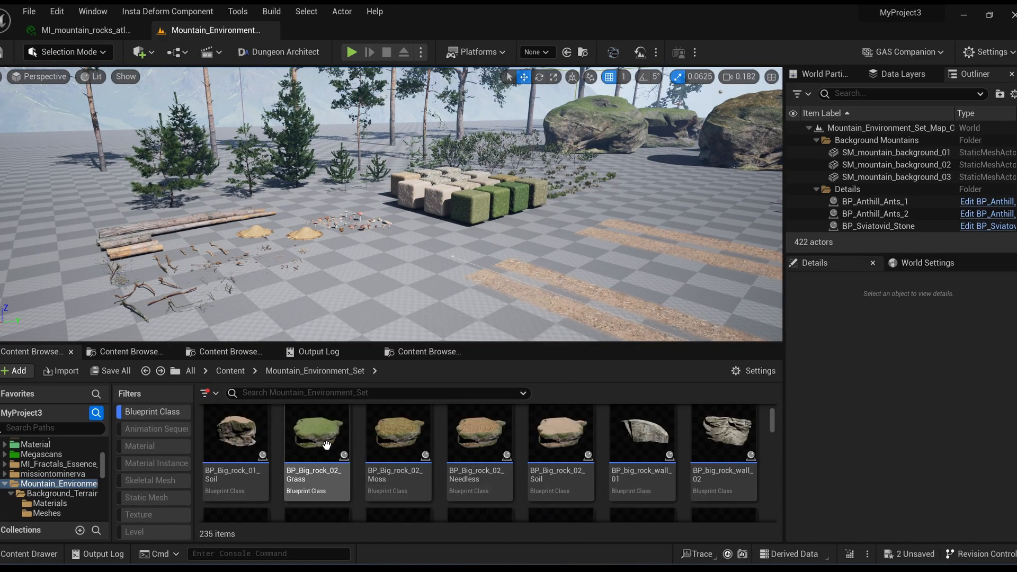
{"action": "left_click_drag", "start_coordinate": [407, 444], "coordinate": [409, 250]}
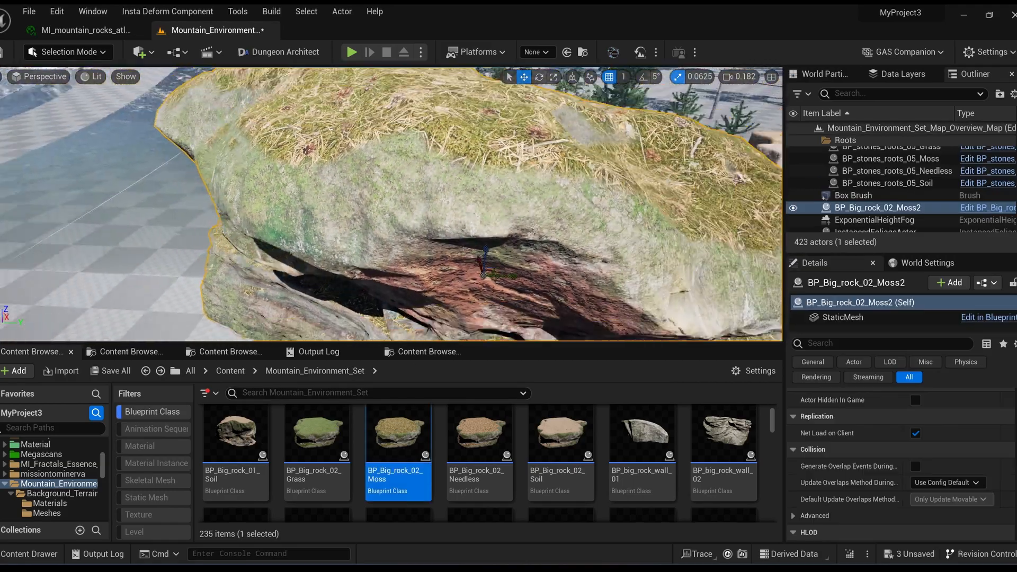
{"action": "scroll", "coordinate": [433, 254], "scroll_direction": "up", "scroll_amount": 3}
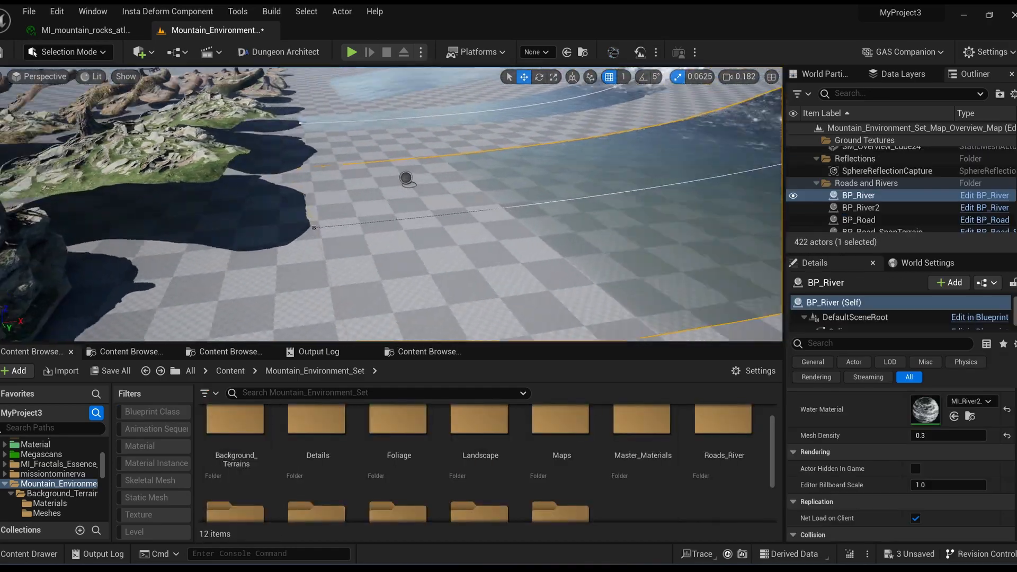
Look over the BP_River spline, filter the environment set to static meshes and begin a Vertices > search
{"action": "right_click_drag", "start_coordinate": [397, 234], "coordinate": [365, 234]}
{"action": "left_click", "coordinate": [397, 233]}
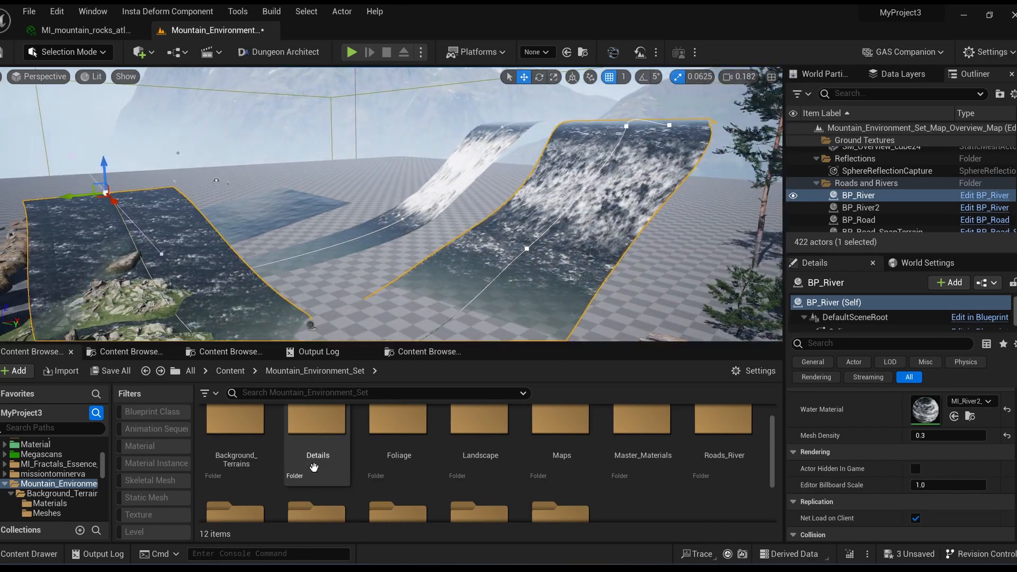
{"action": "left_click", "coordinate": [146, 501]}
{"action": "left_click", "coordinate": [276, 392]}
{"action": "type", "text": "vertices"}
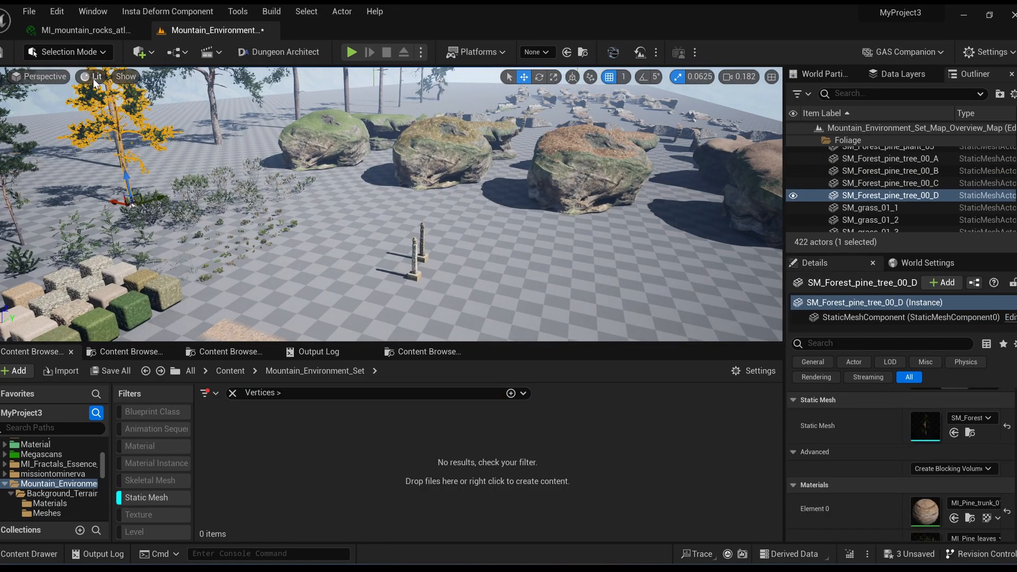
Check the viewport's Nanite visualization overview and search the static meshes for Vertices > 10
{"action": "left_click", "coordinate": [93, 76]}
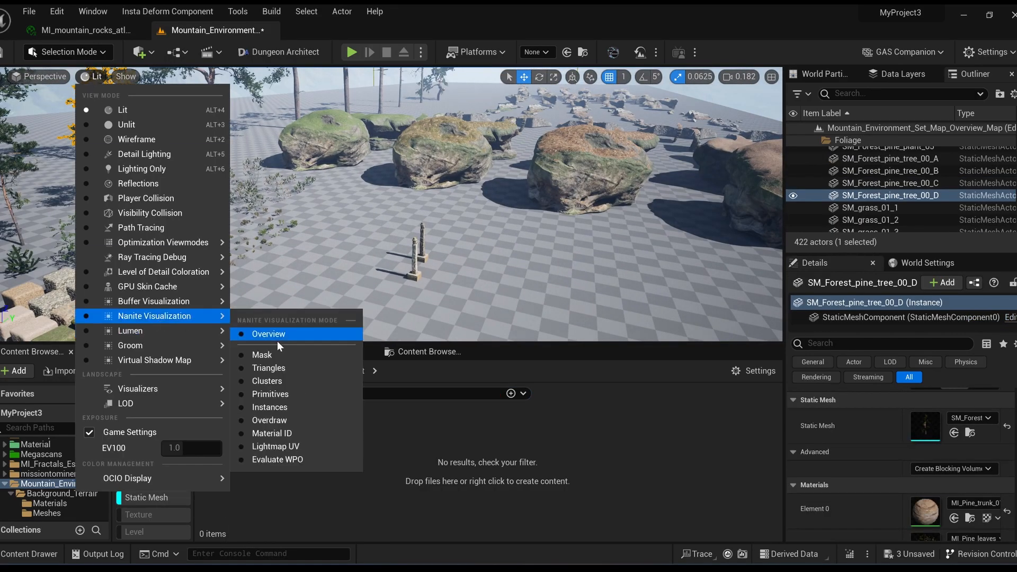
{"action": "left_click", "coordinate": [277, 334]}
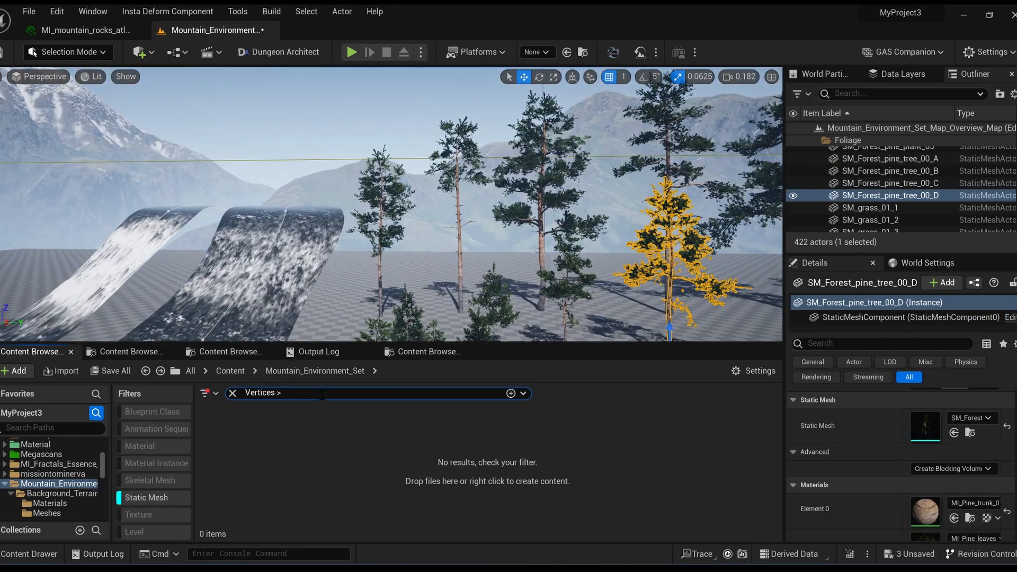
{"action": "left_click", "coordinate": [322, 394]}
{"action": "type", "text": "10"}
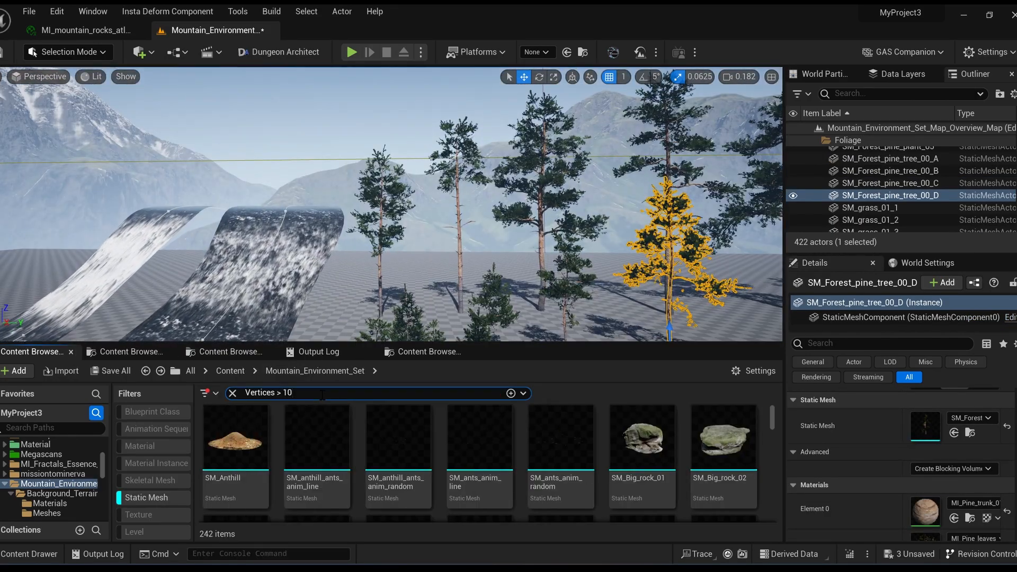
Search the static meshes for Vertices > 5000 and clear the vertex query
{"action": "key", "text": "BackSpace"}
{"action": "key", "text": "BackSpace"}
{"action": "key", "text": "BackSpace"}
{"action": "key", "text": "BackSpace"}
{"action": "type", "text": "5000"}
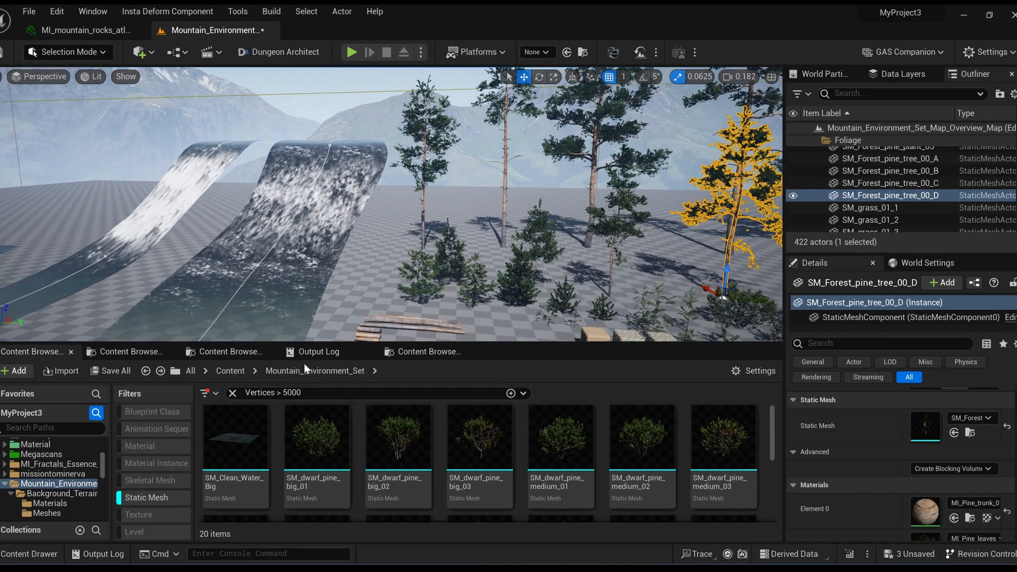
{"action": "key", "text": "BackSpace"}
{"action": "type", "text": "10"}
{"action": "left_click", "coordinate": [231, 393]}
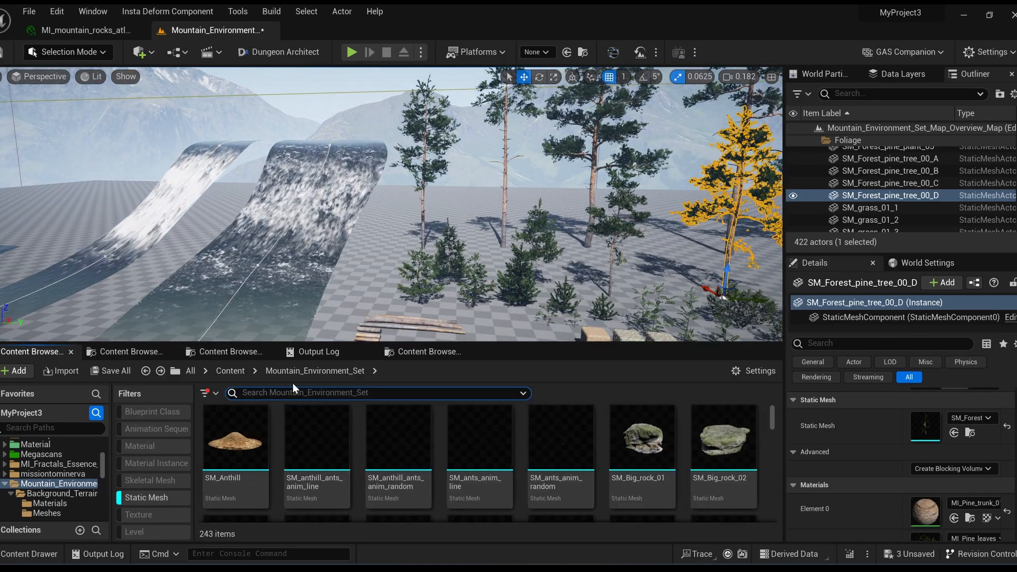
Search the static meshes for Materials > 1
{"action": "type", "text": "Materials"}
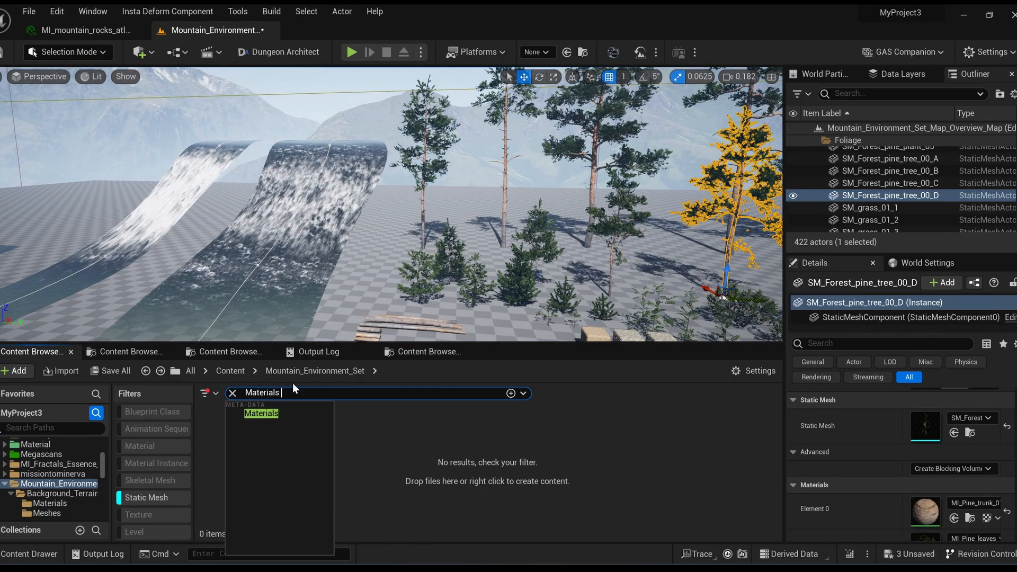
{"action": "type", "text": " 1"}
{"action": "type", "text": ">"}
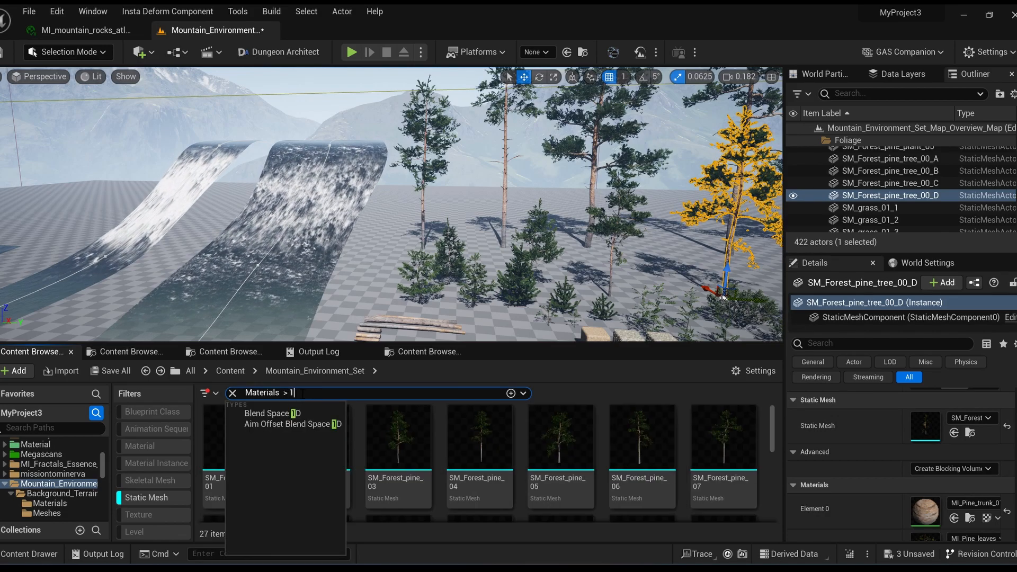
Search the static meshes for LODs > 2, look through the matching assets and clear the query
{"action": "type", "text": "LODs > 2"}
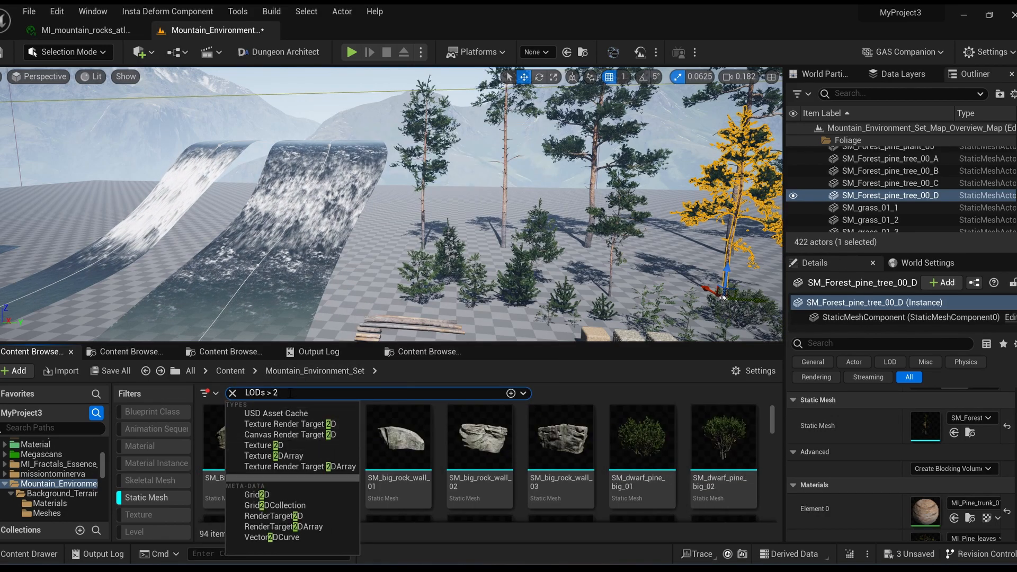
{"action": "scroll", "coordinate": [543, 451], "scroll_direction": "down", "scroll_amount": 15}
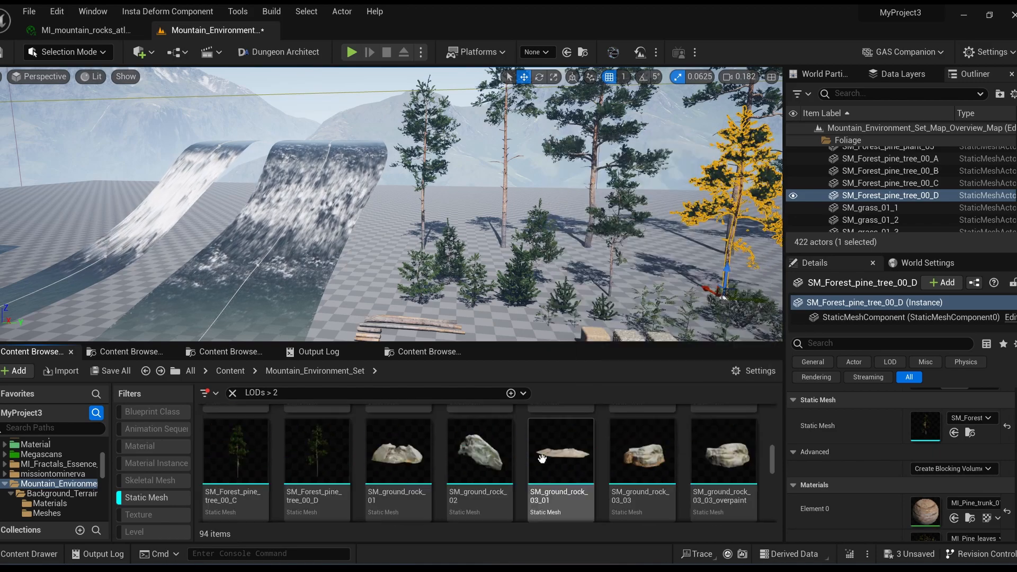
{"action": "left_click", "coordinate": [263, 389]}
{"action": "key", "text": "BackSpace"}
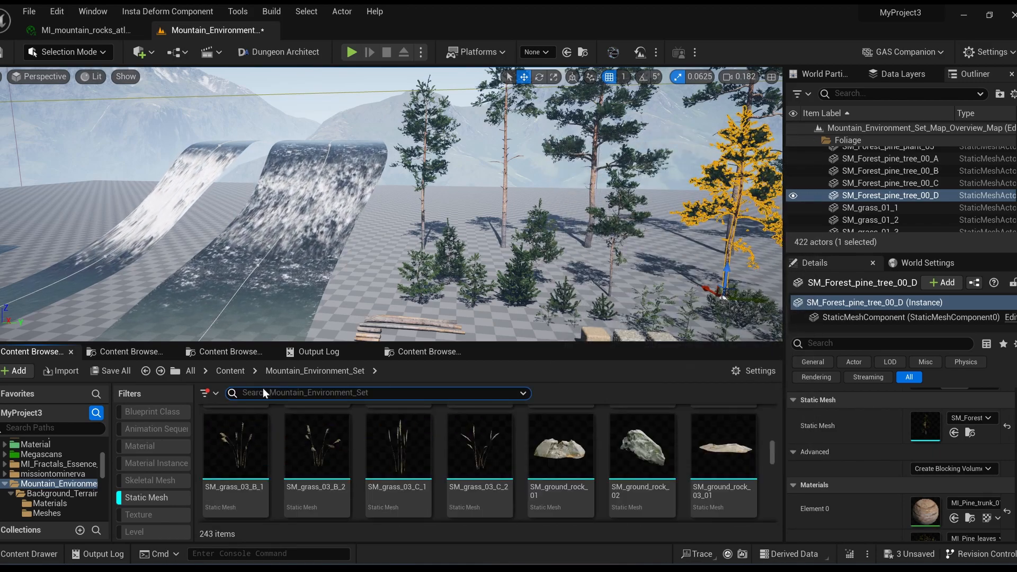
Search the static meshes for UVChannels > 2, look through the matching assets and clear the query
{"action": "type", "text": "uvchanne"}
{"action": "key", "text": "Down"}
{"action": "type", "text": "> 2"}
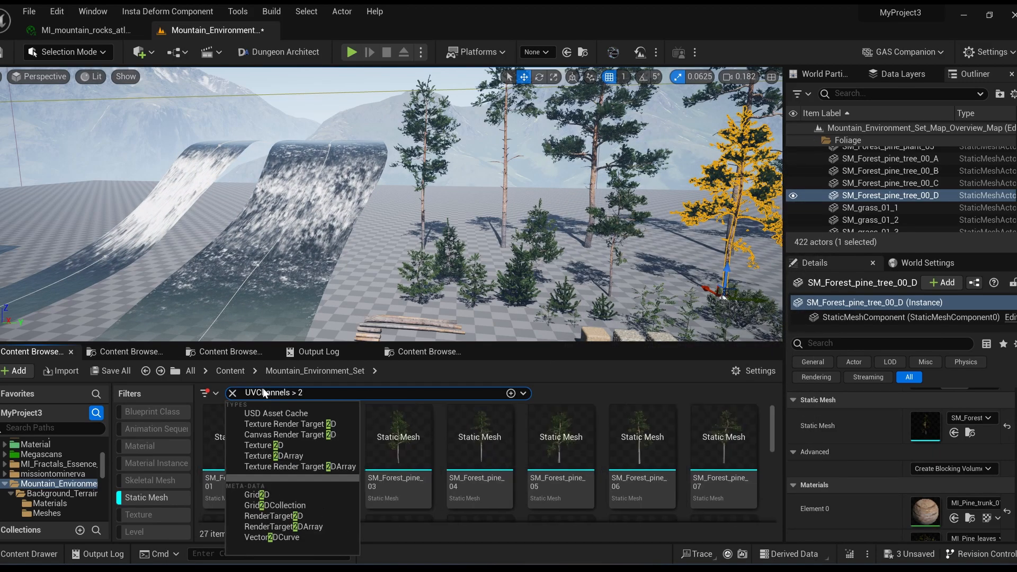
{"action": "key", "text": "Return"}
{"action": "scroll", "coordinate": [535, 455], "scroll_direction": "down", "scroll_amount": 6}
{"action": "left_click", "coordinate": [231, 393]}
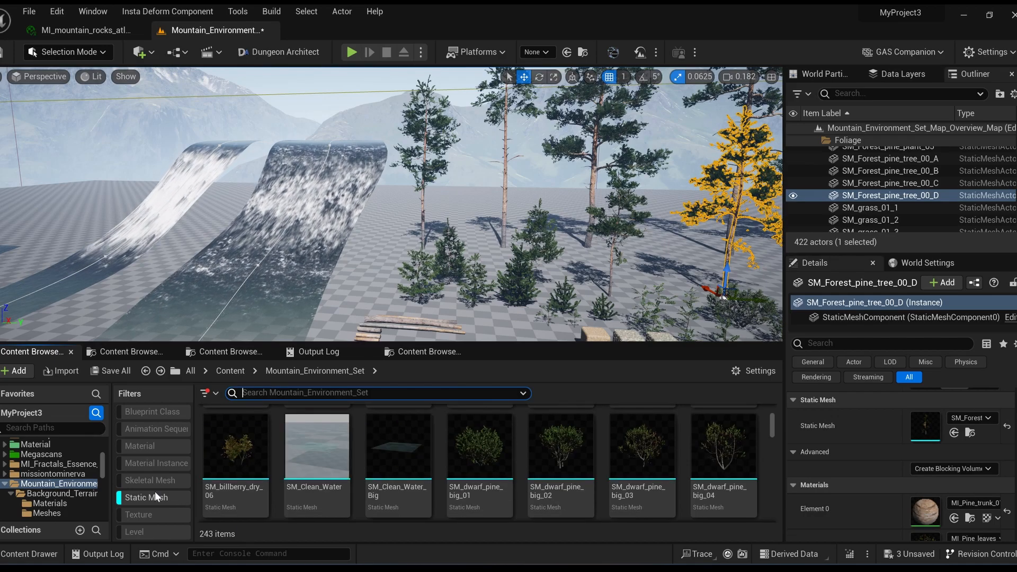
Filter the environment set to skeletal meshes instead of static ones and open SK_Fish_Perch for a look
{"action": "left_click", "coordinate": [141, 497]}
{"action": "left_click", "coordinate": [139, 481]}
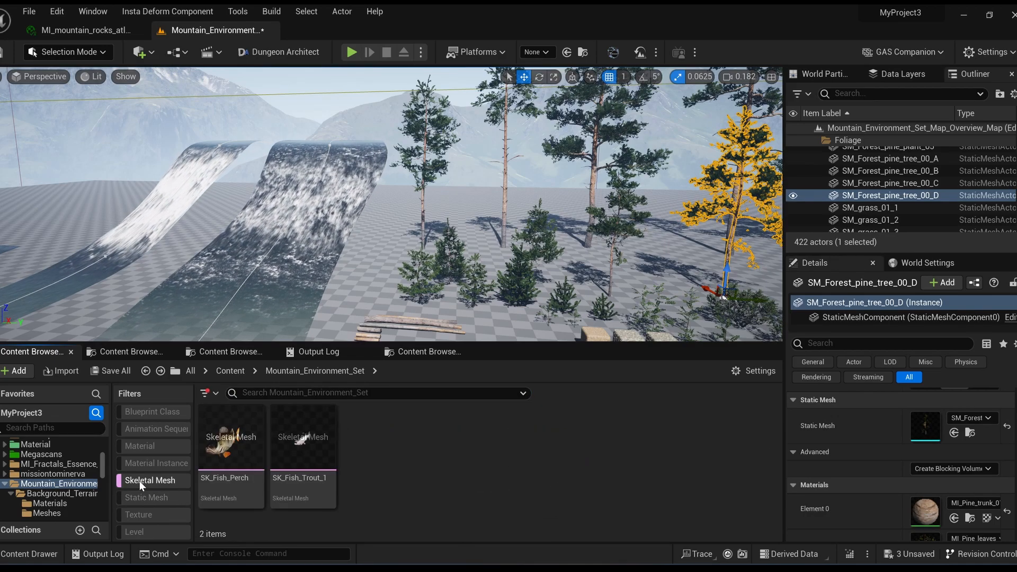
{"action": "double_click", "coordinate": [229, 442]}
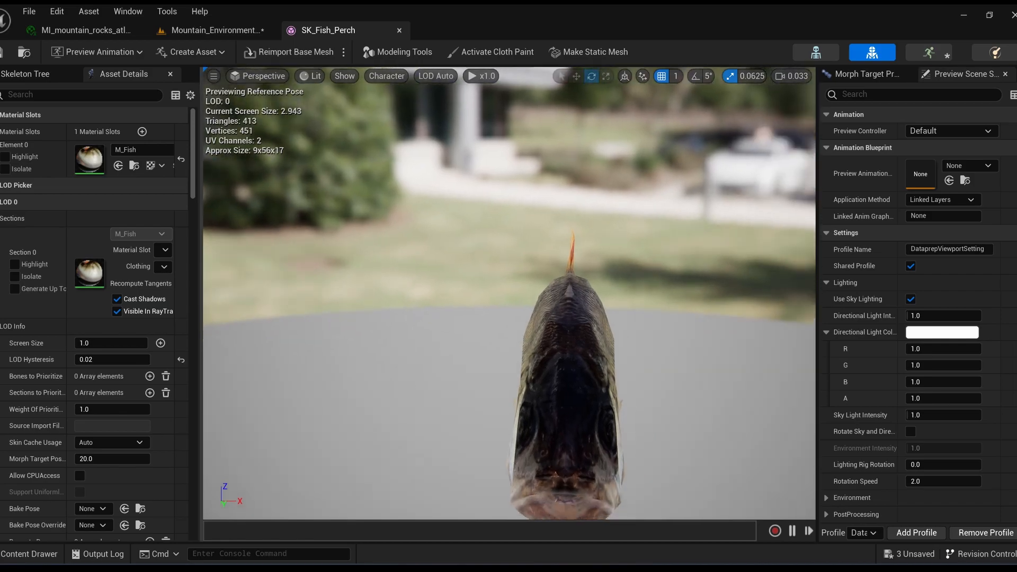
{"action": "left_click_drag", "start_coordinate": [508, 297], "coordinate": [476, 286], "text": "alt"}
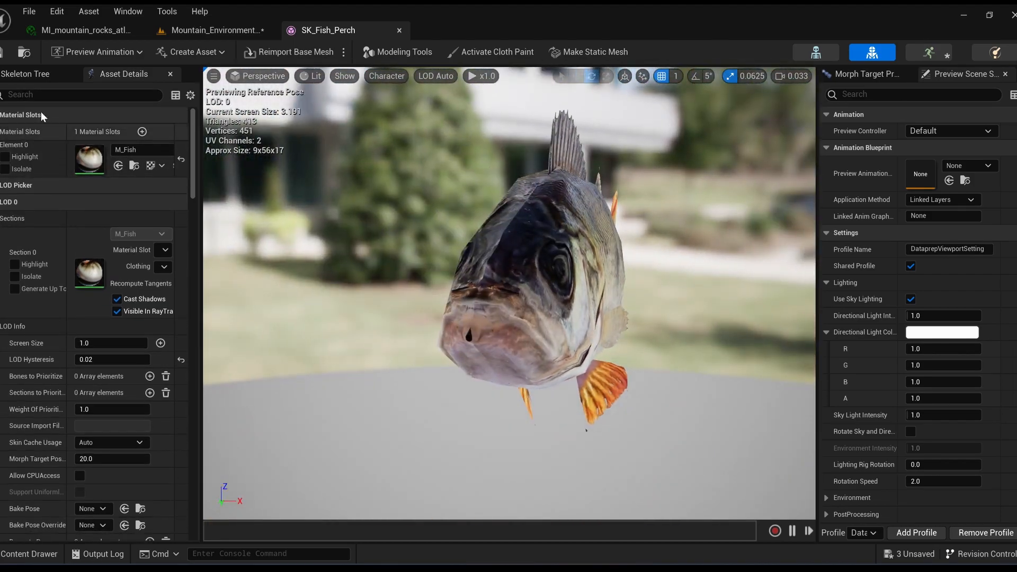
Examine the perch's skeleton hierarchy, selecting the Spine_04 bone and viewing the fish from another side
{"action": "left_click", "coordinate": [33, 74]}
{"action": "left_click", "coordinate": [79, 178]}
{"action": "scroll", "coordinate": [89, 288], "scroll_direction": "down", "scroll_amount": 2}
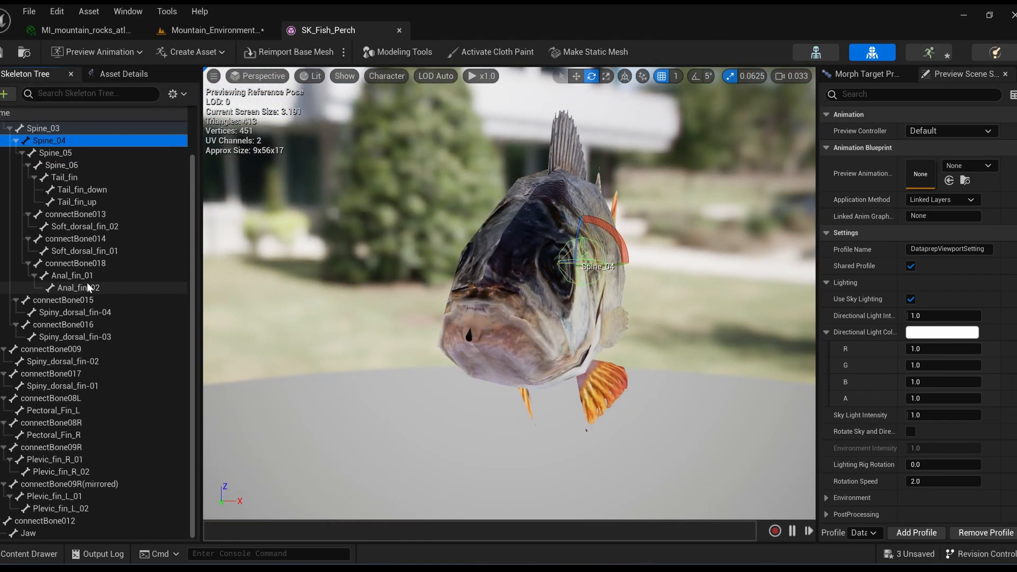
{"action": "left_click_drag", "start_coordinate": [402, 338], "coordinate": [297, 339], "text": "alt"}
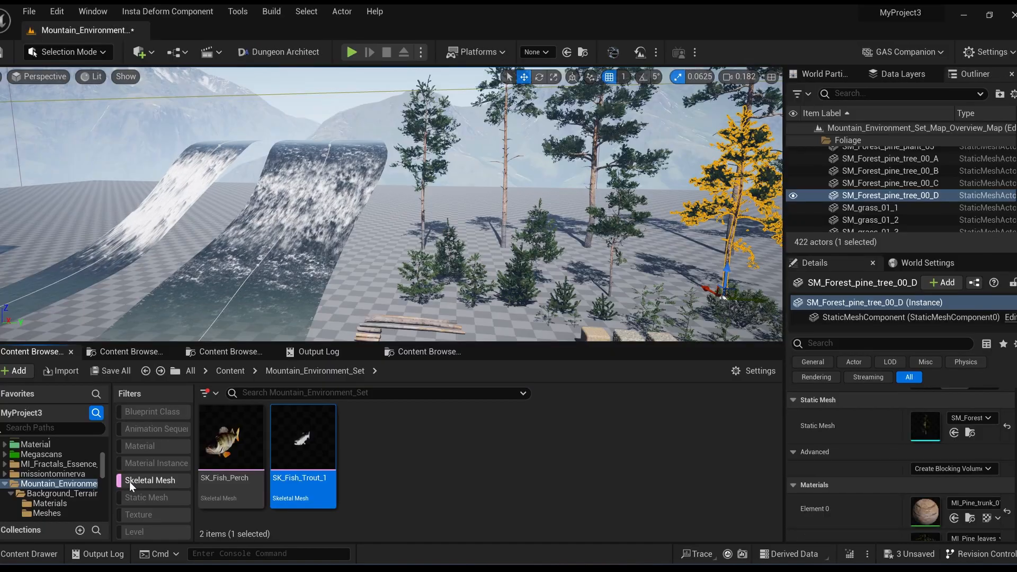
Filter the set to animation sequences, preview Fish_Perch_Animation up close and close its editor
{"action": "left_click", "coordinate": [130, 481]}
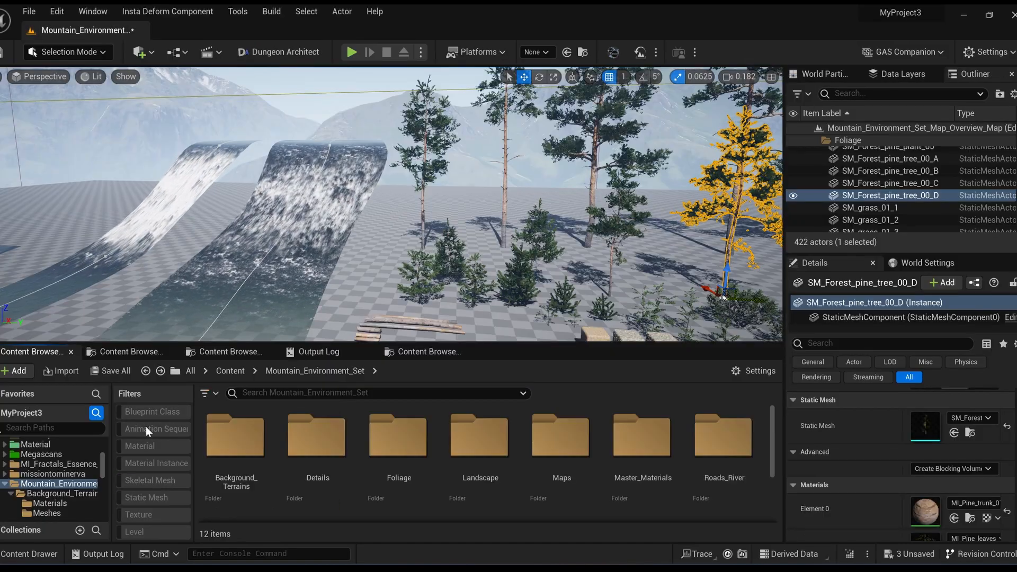
{"action": "left_click", "coordinate": [145, 427]}
{"action": "double_click", "coordinate": [231, 445]}
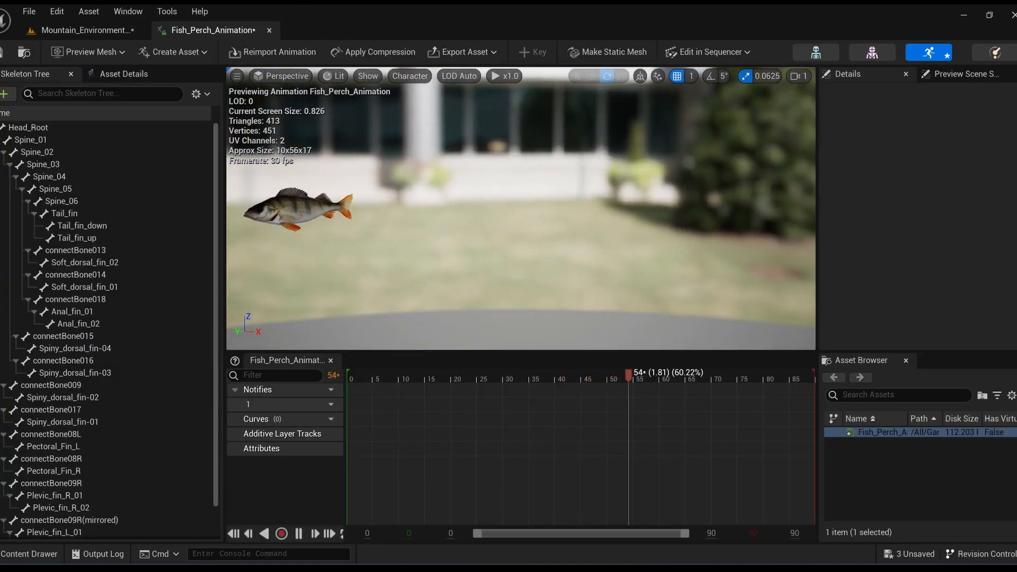
{"action": "key", "text": "w"}
{"action": "right_click_drag", "start_coordinate": [521, 208], "coordinate": [466, 265]}
{"action": "scroll", "coordinate": [476, 238], "scroll_direction": "down", "scroll_amount": 1}
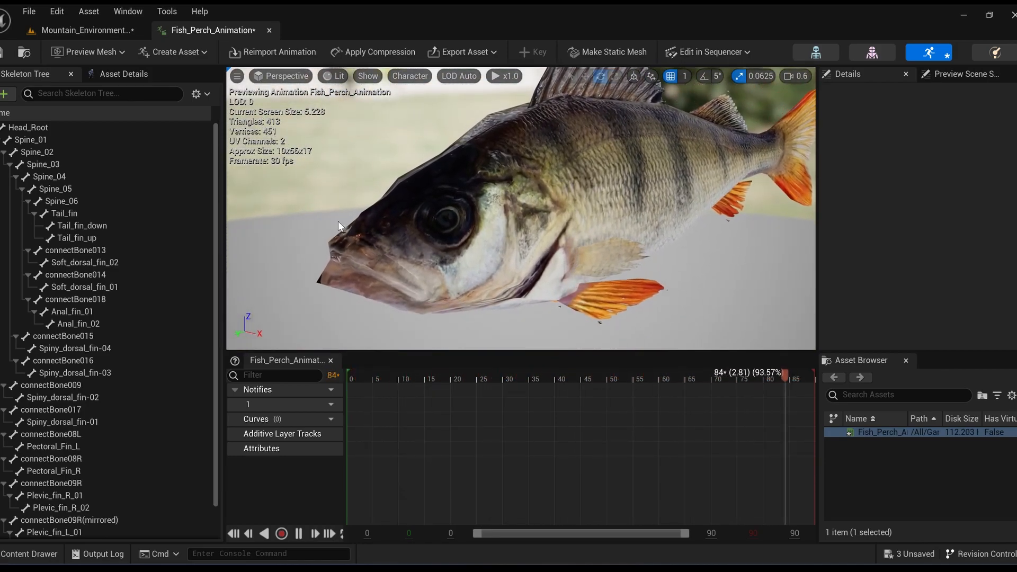
{"action": "middle_click", "coordinate": [204, 33]}
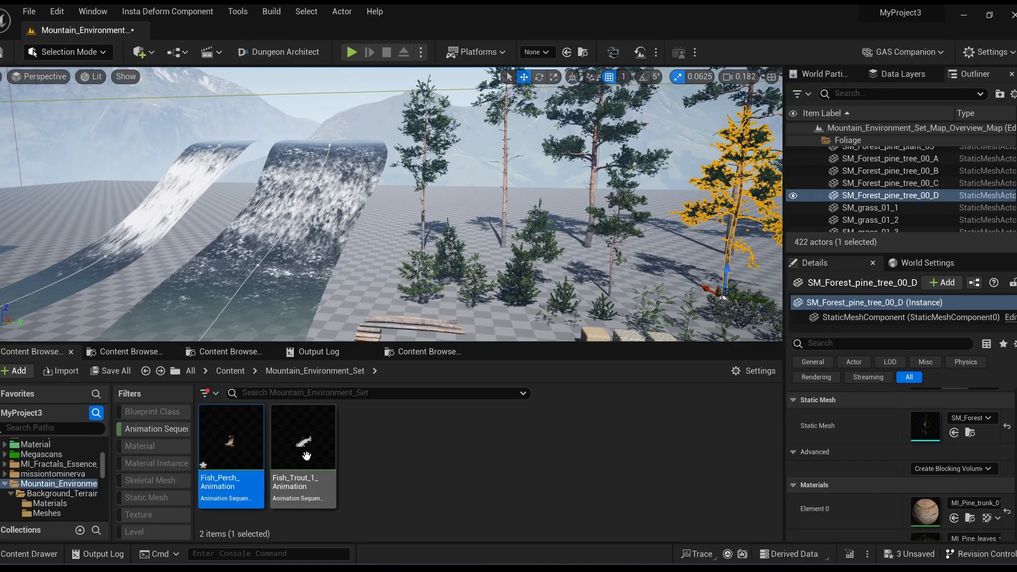
Preview Fish_Trout_1_Animation with the trout seen from the side and close its editor
{"action": "double_click", "coordinate": [305, 449]}
{"action": "key", "text": "w"}
{"action": "right_click_drag", "start_coordinate": [456, 233], "coordinate": [424, 220]}
{"action": "key", "text": "s"}
{"action": "scroll", "coordinate": [423, 219], "scroll_direction": "down", "scroll_amount": 2}
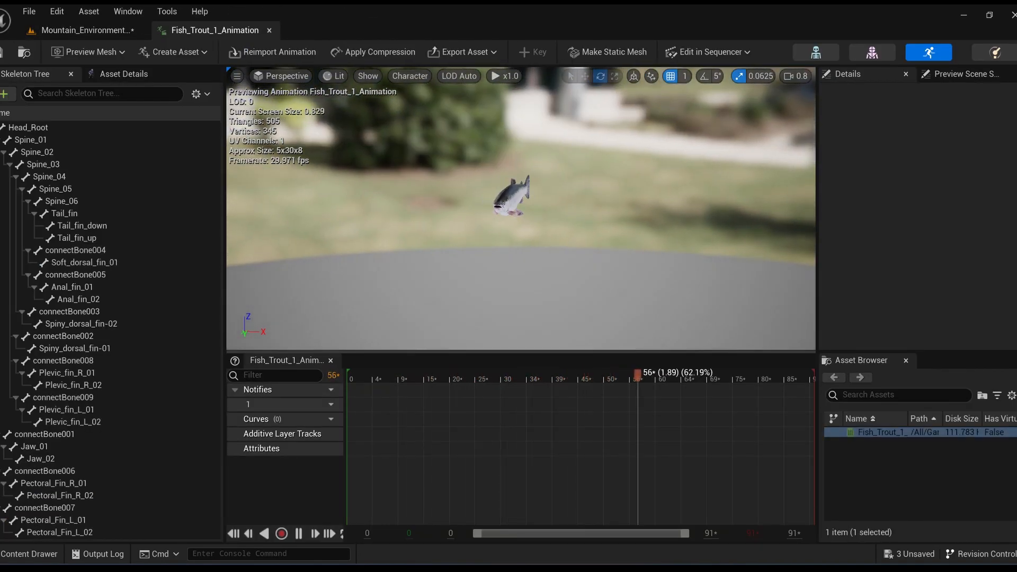
{"action": "right_click_drag", "start_coordinate": [509, 211], "coordinate": [492, 210]}
{"action": "key", "text": "w"}
{"action": "right_click_drag", "start_coordinate": [371, 197], "coordinate": [537, 188]}
{"action": "key", "text": "a"}
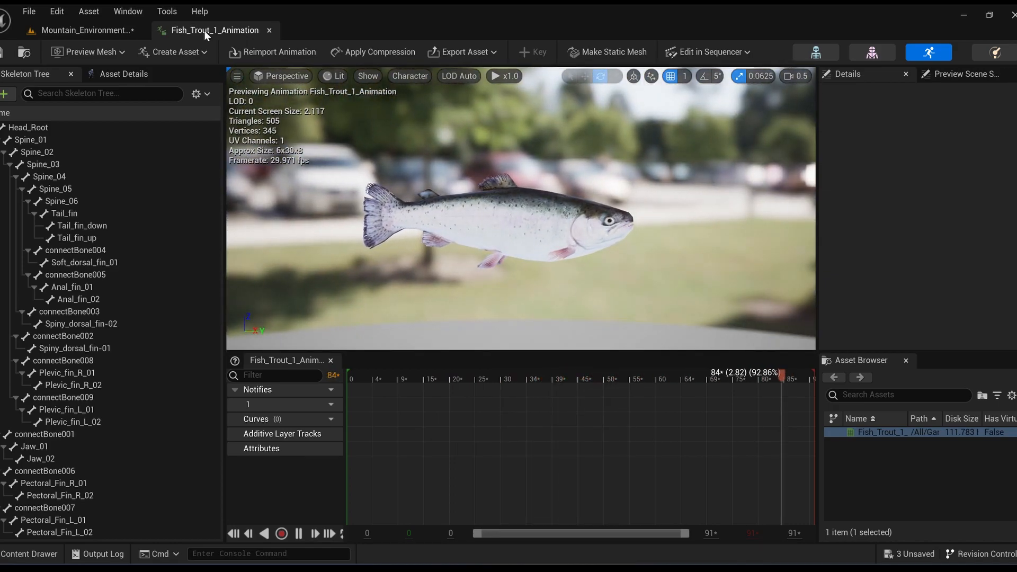
{"action": "left_click", "coordinate": [269, 30]}
Filter the set to textures and search them for Dimensions = 4096 and Dimensions = 2048
{"action": "left_click", "coordinate": [140, 429]}
{"action": "left_click", "coordinate": [139, 514]}
{"action": "left_click", "coordinate": [307, 393]}
{"action": "type", "text": "di"}
{"action": "key", "text": "Down"}
{"action": "type", "text": "= 4096"}
{"action": "type", "text": "2048"}
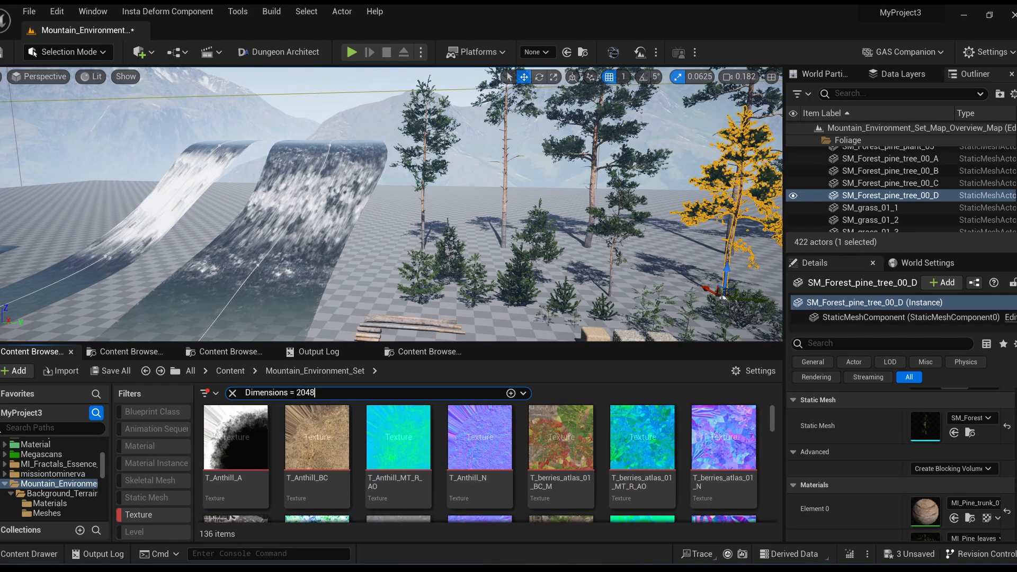
Search the textures for dimensions of 1024, 512 and 128
{"action": "double_click", "coordinate": [309, 393]}
{"action": "type", "text": "1024"}
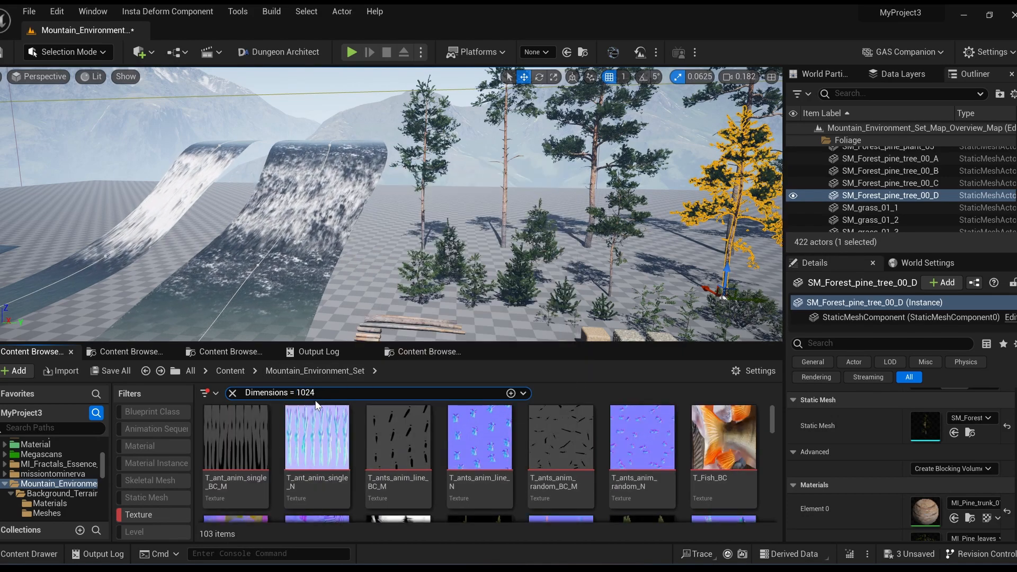
{"action": "type", "text": "512"}
{"action": "type", "text": "128"}
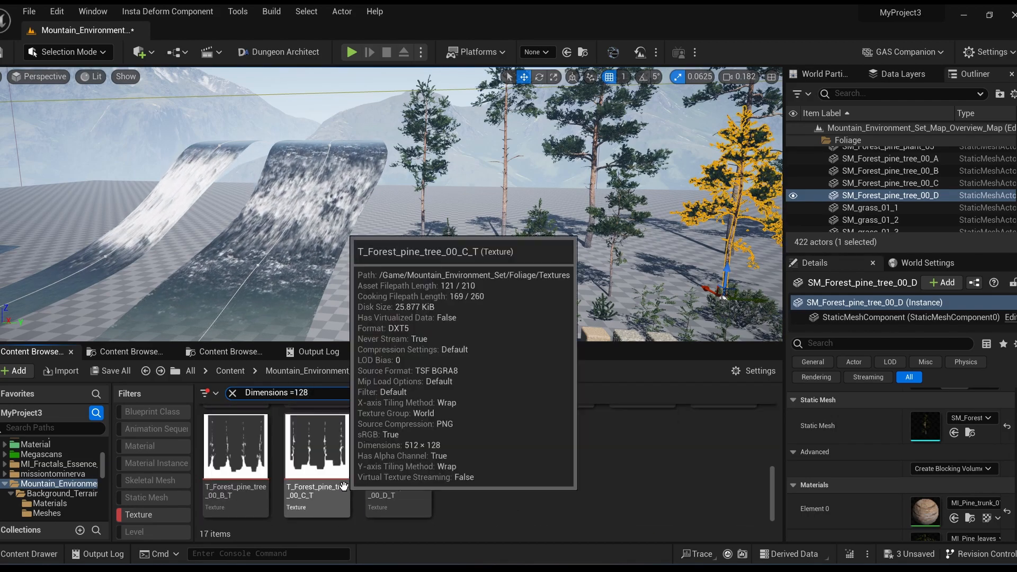
Search the textures for HasAlphaChannel = true and look through the matching assets
{"action": "left_click", "coordinate": [232, 392]}
{"action": "type", "text": "alphachan"}
{"action": "key", "text": "Down"}
{"action": "type", "text": "= true"}
{"action": "scroll", "coordinate": [693, 457], "scroll_direction": "down", "scroll_amount": 3}
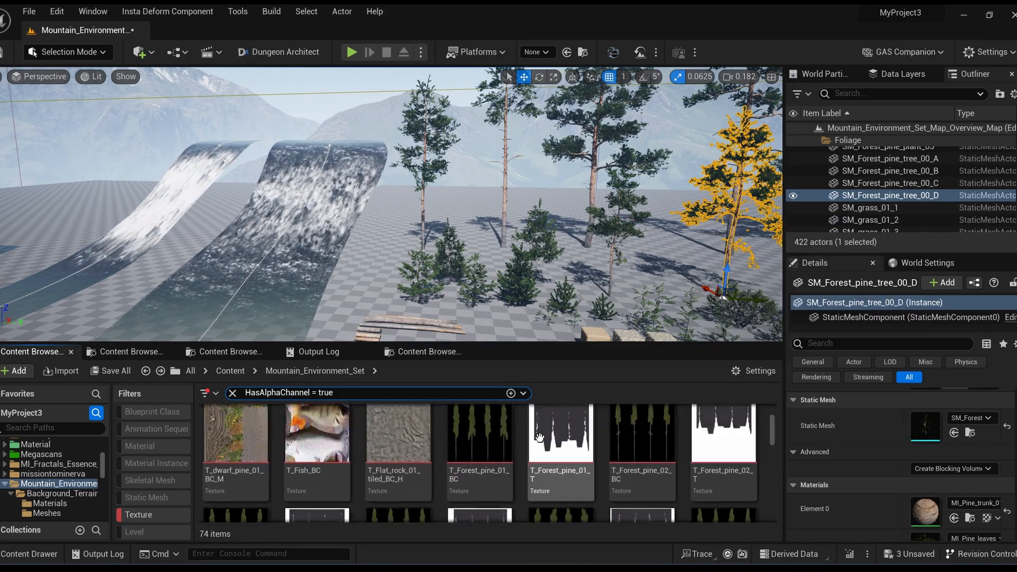
{"action": "scroll", "coordinate": [490, 480], "scroll_direction": "down", "scroll_amount": 5}
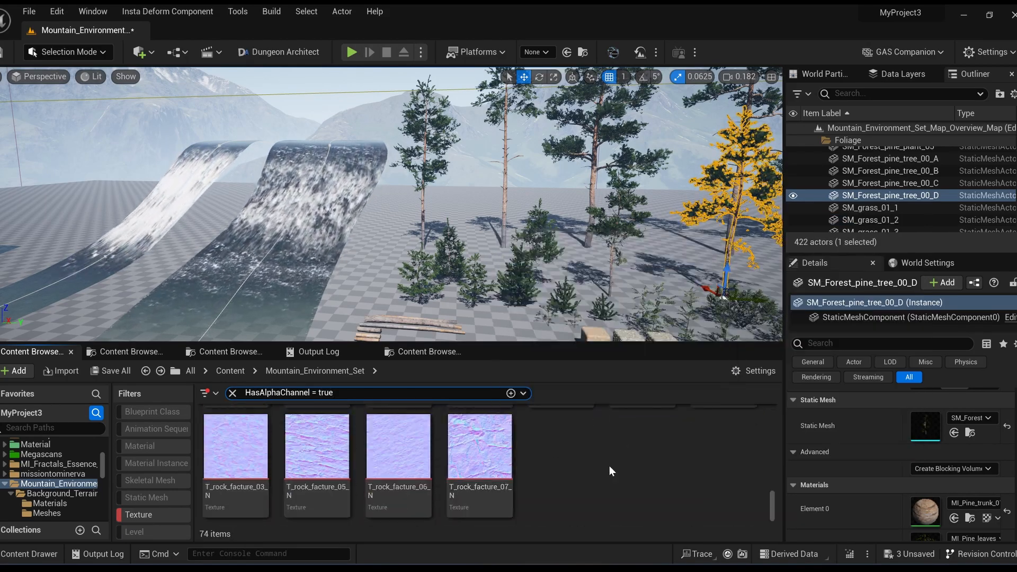
Clear the alpha channel query, browse all the textures and remove the texture filter
{"action": "left_click", "coordinate": [232, 393]}
{"action": "scroll", "coordinate": [248, 499], "scroll_direction": "down", "scroll_amount": 8}
{"action": "left_click_drag", "start_coordinate": [772, 449], "coordinate": [772, 405]}
{"action": "left_click", "coordinate": [136, 515]}
{"action": "scroll", "coordinate": [361, 501], "scroll_direction": "down", "scroll_amount": 3}
{"action": "scroll", "coordinate": [437, 477], "scroll_direction": "up", "scroll_amount": 2}
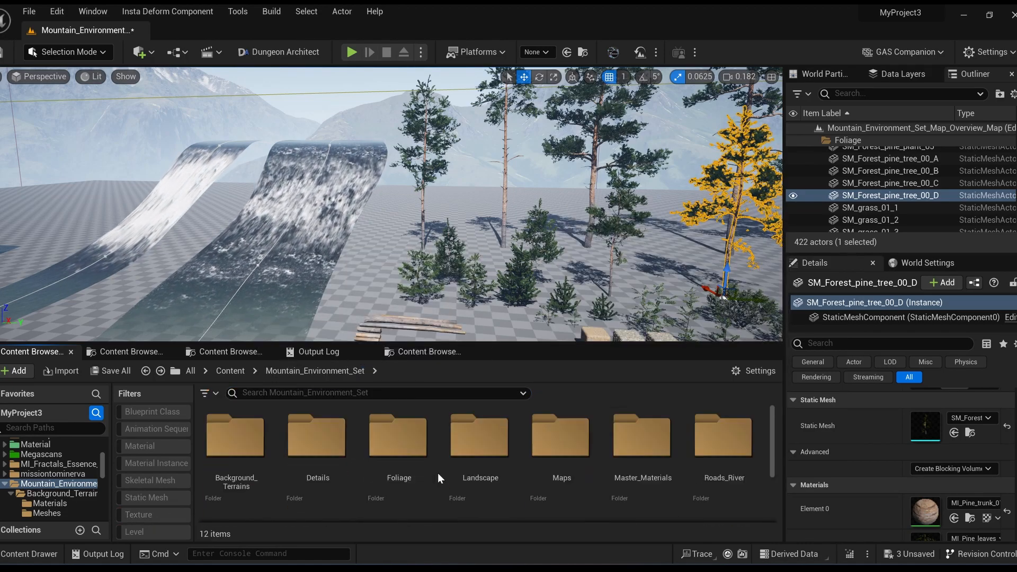
Filter the set to static meshes and open SM_Big_rock_01 in the UV editor
{"action": "double_click", "coordinate": [264, 444]}
{"action": "left_click", "coordinate": [636, 455]}
{"action": "right_click", "coordinate": [636, 456]}
{"action": "left_click", "coordinate": [690, 141]}
{"action": "left_click_drag", "start_coordinate": [783, 336], "coordinate": [634, 279]}
{"action": "scroll", "coordinate": [728, 295], "scroll_direction": "up", "scroll_amount": 5}
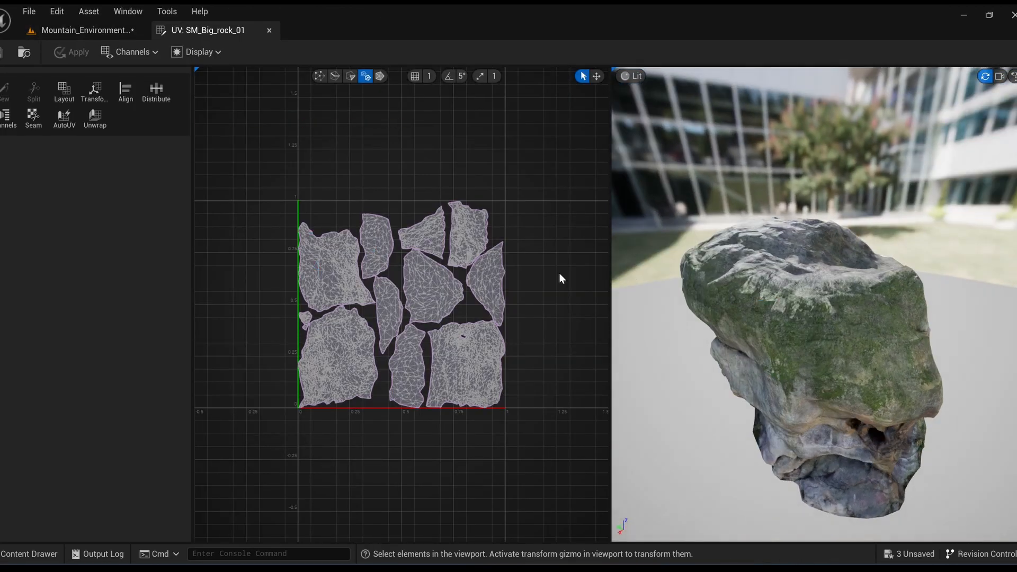
Inspect the rock's UV islands by selecting parts of its 3D preview and viewing it from other sides
{"action": "left_click", "coordinate": [725, 288]}
{"action": "left_click", "coordinate": [793, 295], "text": "shift"}
{"action": "scroll", "coordinate": [794, 294], "scroll_direction": "down", "scroll_amount": 2}
{"action": "left_click_drag", "start_coordinate": [793, 323], "coordinate": [689, 321]}
{"action": "left_click", "coordinate": [792, 323]}
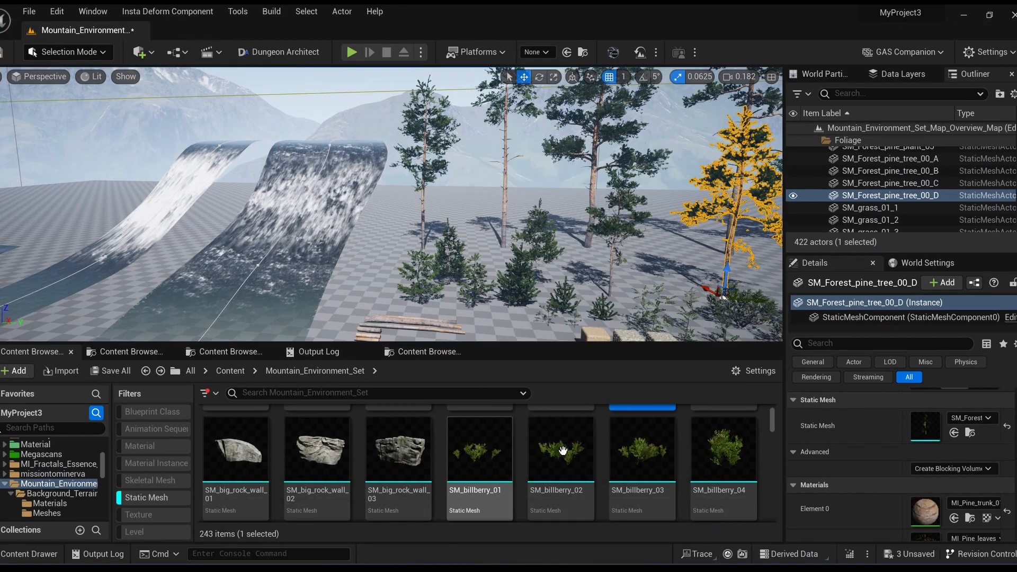
Inspect the UV layout of SM_billberry_02, close the UV editor and browse further through the static meshes
{"action": "right_click", "coordinate": [553, 439]}
{"action": "left_click", "coordinate": [608, 141]}
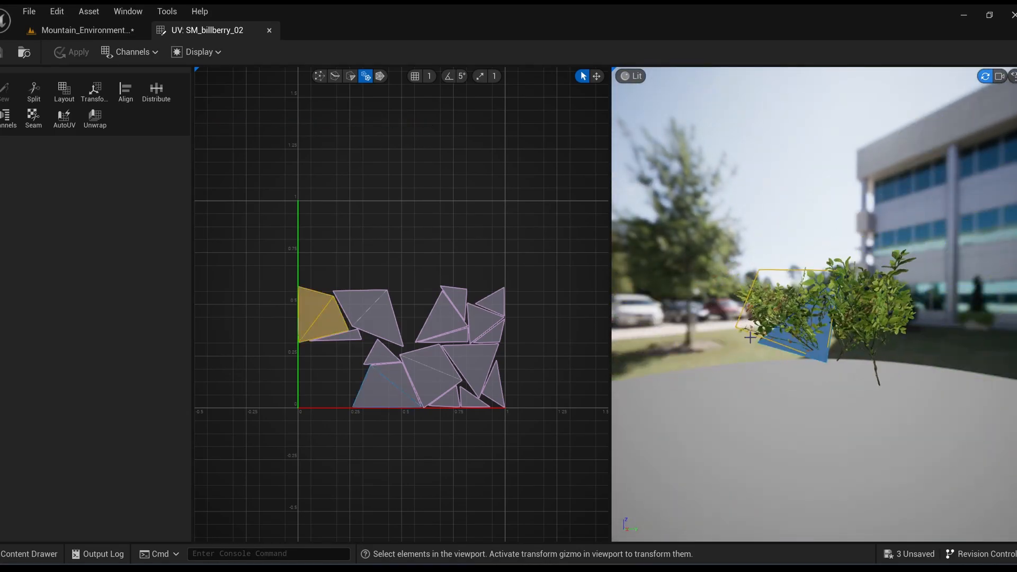
{"action": "middle_click", "coordinate": [238, 36]}
{"action": "scroll", "coordinate": [395, 425], "scroll_direction": "down", "scroll_amount": 7}
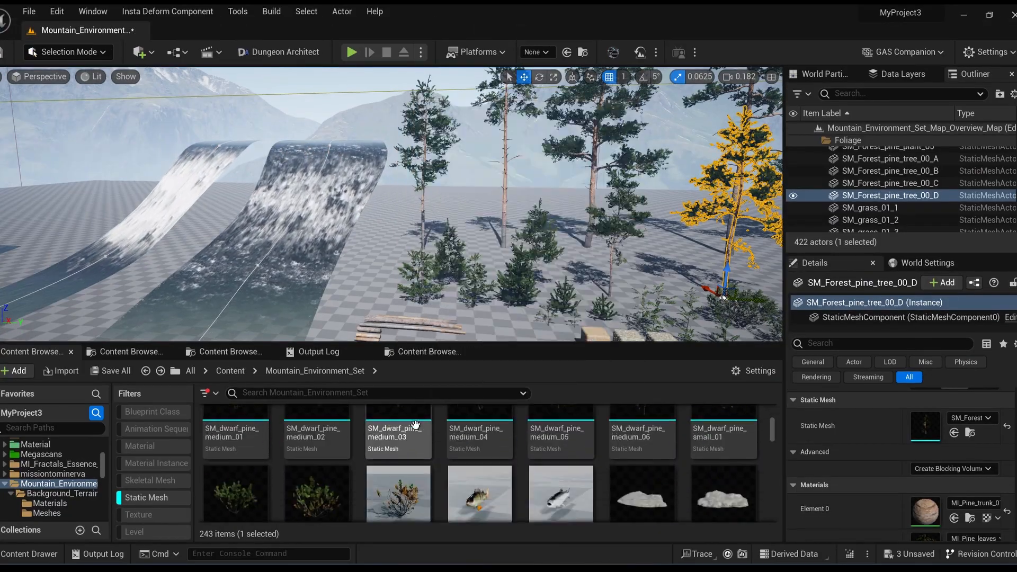
Inspect the UV layout of SM_Fish_Perch and open SM_Fish_Trout in the UV editor
{"action": "right_click", "coordinate": [498, 451]}
{"action": "left_click", "coordinate": [543, 139]}
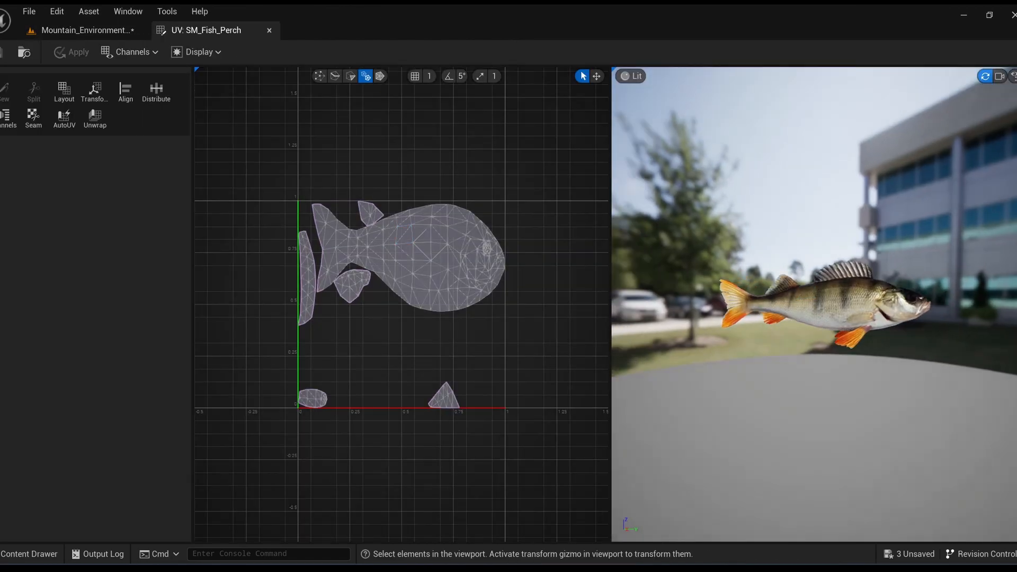
{"action": "left_click_drag", "start_coordinate": [689, 272], "coordinate": [691, 299]}
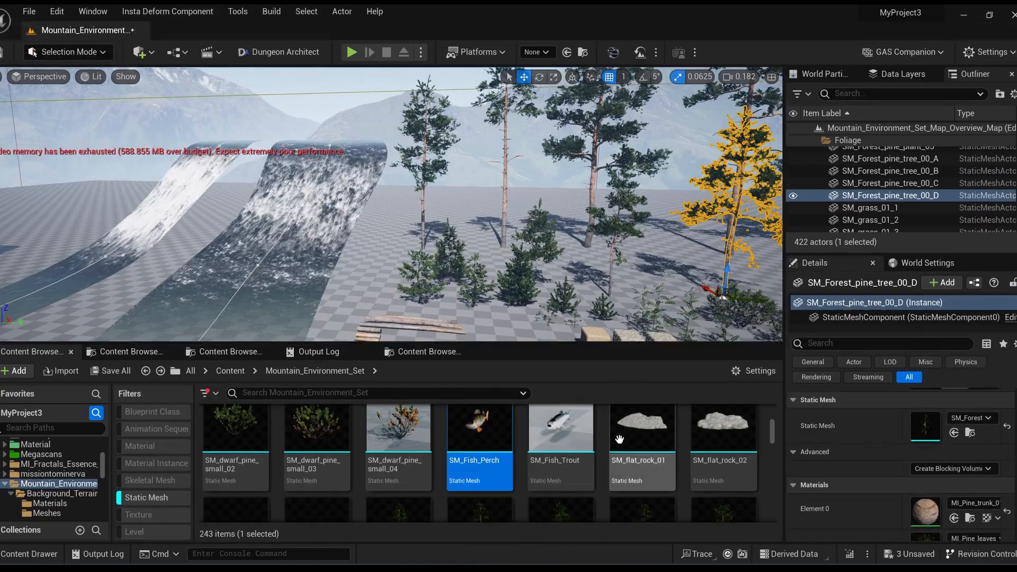
{"action": "right_click", "coordinate": [587, 466]}
{"action": "left_click", "coordinate": [622, 141]}
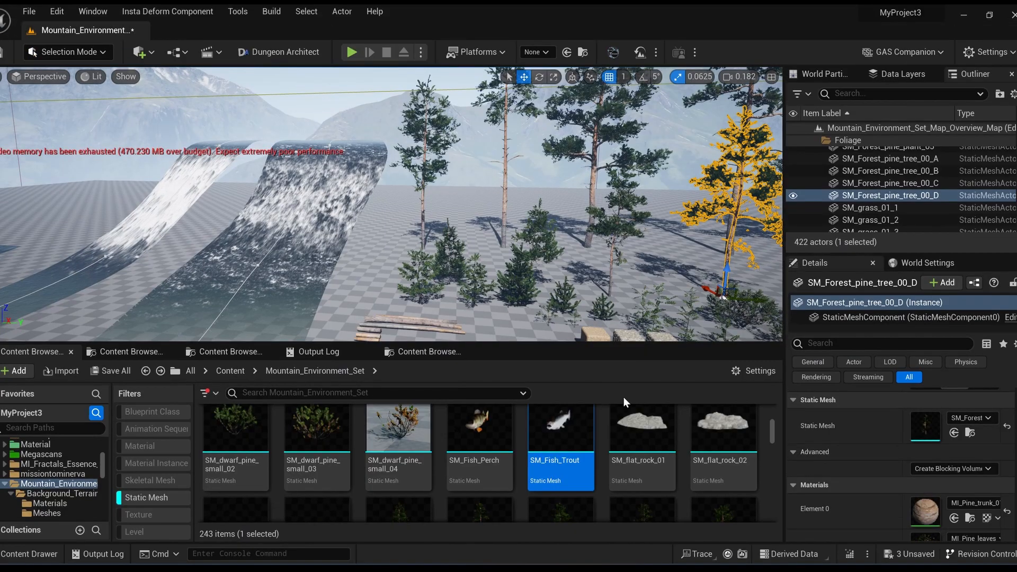
Inspect the pine log mesh's UV islands by selecting the cut ends in its 3D preview, and close the UV editor
{"action": "scroll", "coordinate": [609, 439], "scroll_direction": "down", "scroll_amount": 5}
{"action": "right_click", "coordinate": [609, 440]}
{"action": "left_click", "coordinate": [687, 141]}
{"action": "left_click_drag", "start_coordinate": [781, 280], "coordinate": [704, 292], "text": "alt"}
{"action": "left_click", "coordinate": [772, 344]}
{"action": "left_click_drag", "start_coordinate": [868, 318], "coordinate": [763, 307], "text": "alt"}
{"action": "left_click", "coordinate": [808, 338]}
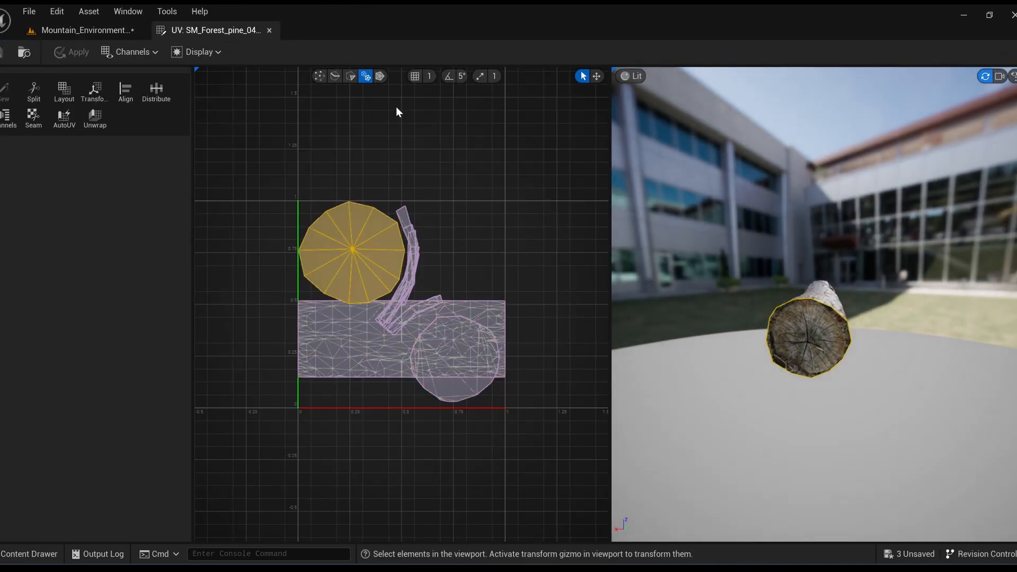
{"action": "middle_click", "coordinate": [225, 34]}
Browse further through the static meshes to the mushrooms and open one of them in the UV editor
{"action": "scroll", "coordinate": [424, 430], "scroll_direction": "down", "scroll_amount": 8}
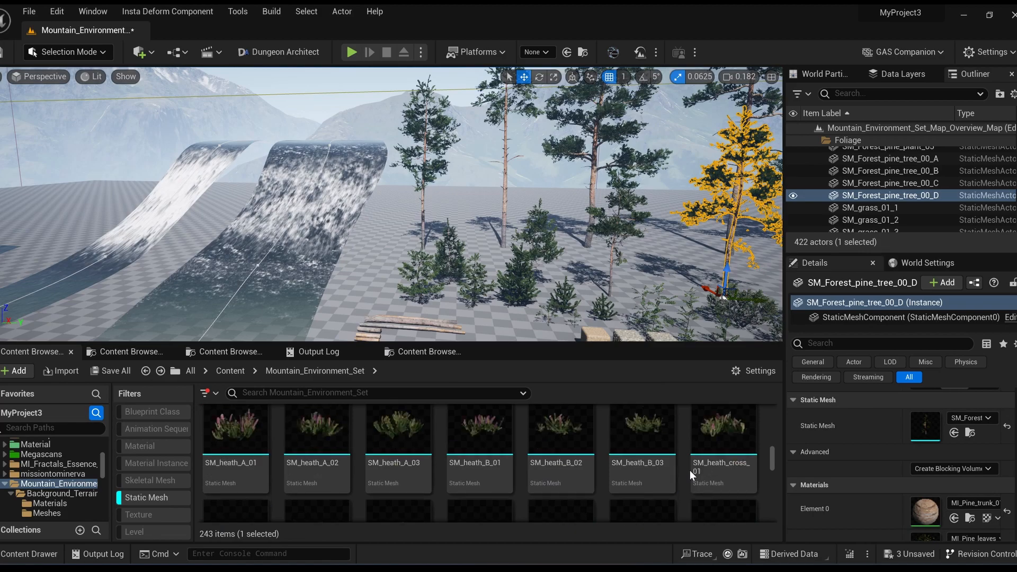
{"action": "scroll", "coordinate": [689, 469], "scroll_direction": "down", "scroll_amount": 8}
{"action": "right_click", "coordinate": [561, 492]}
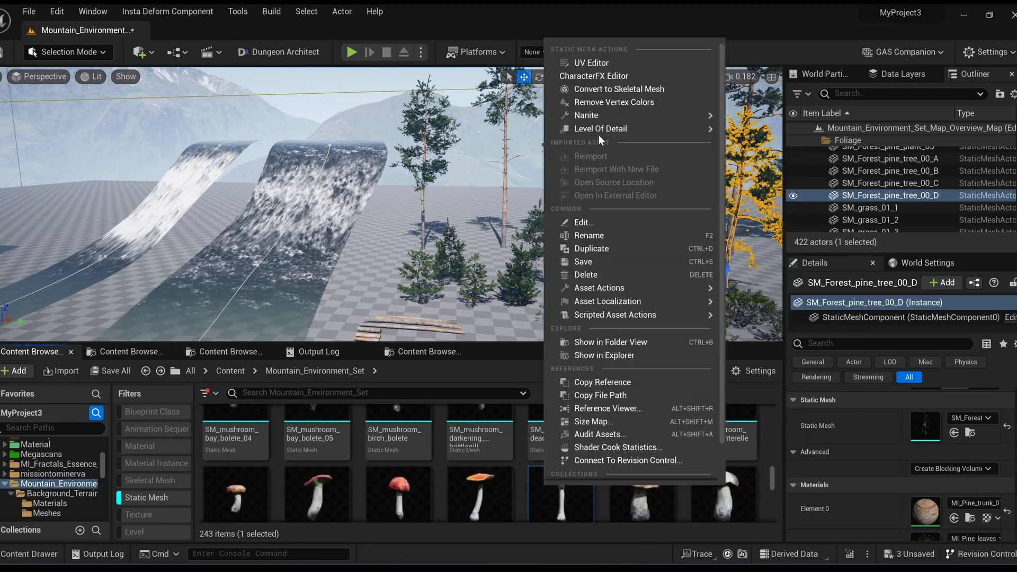
{"action": "left_click", "coordinate": [589, 62]}
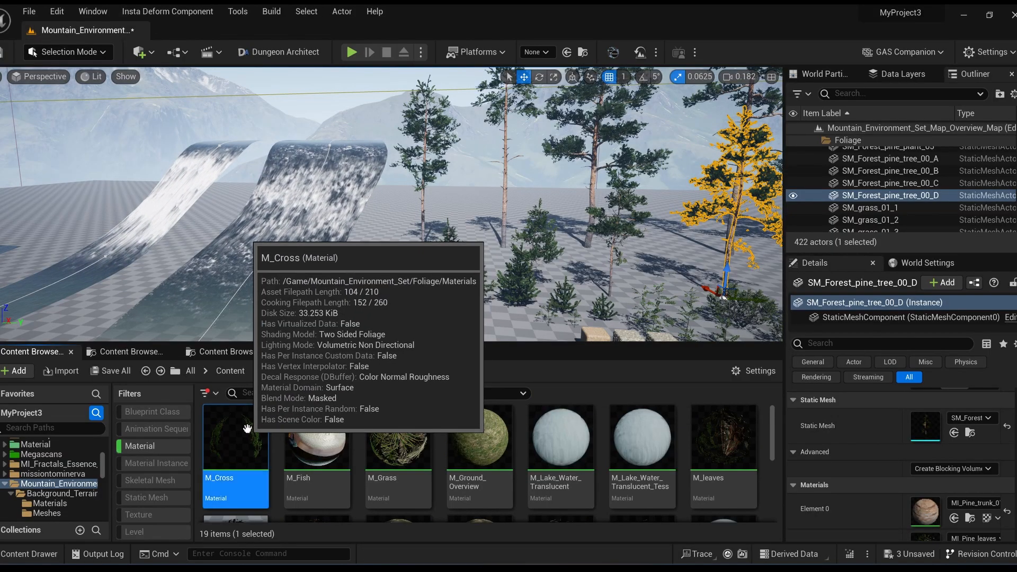
Inspect the material graphs of M_Cross, M_Fish, M_Ground_Overview and M_Lake_Water_Translucent_Tess, closing each one
{"action": "double_click", "coordinate": [236, 476]}
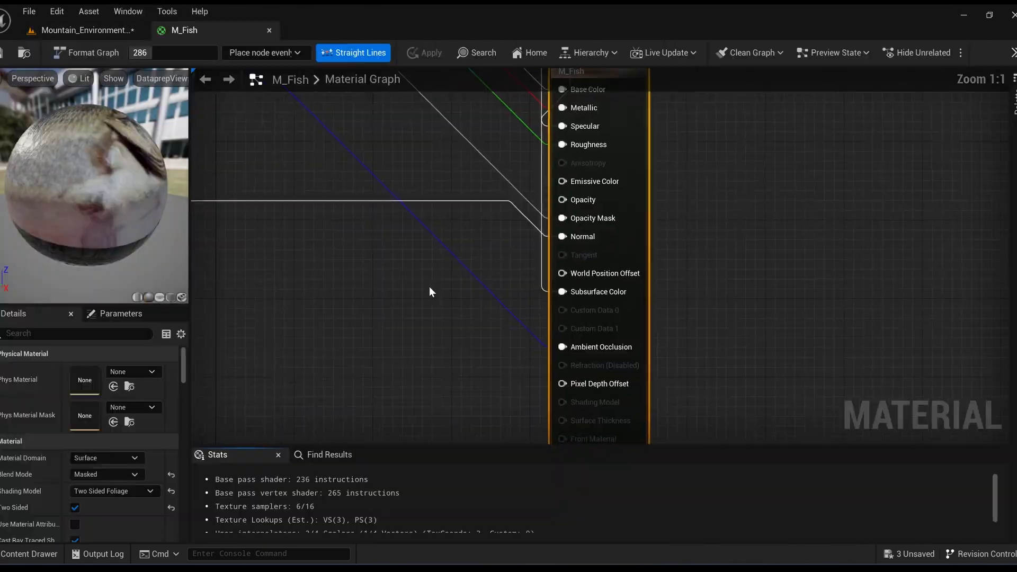
{"action": "scroll", "coordinate": [430, 290], "scroll_direction": "down", "scroll_amount": 8}
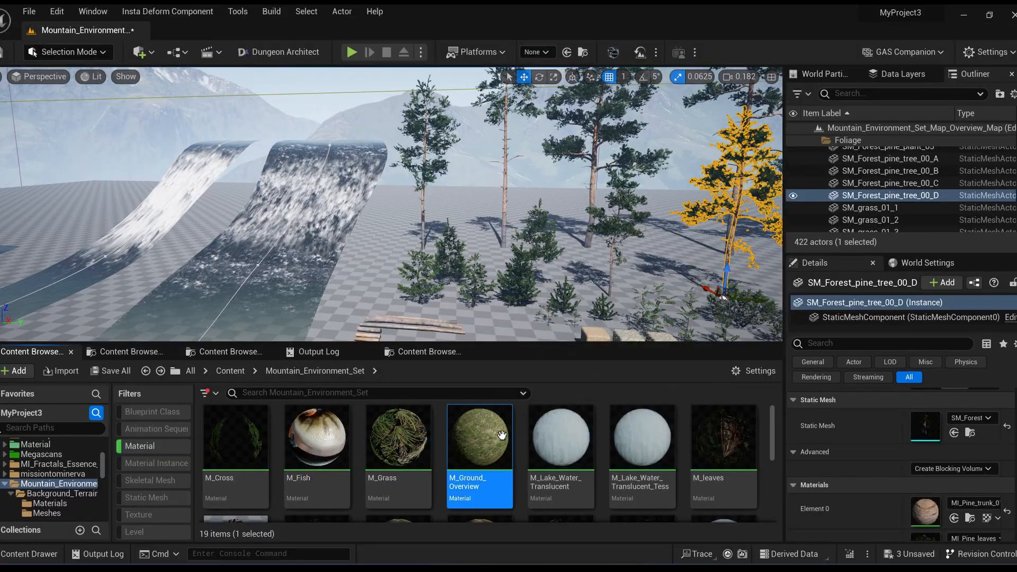
{"action": "double_click", "coordinate": [482, 434]}
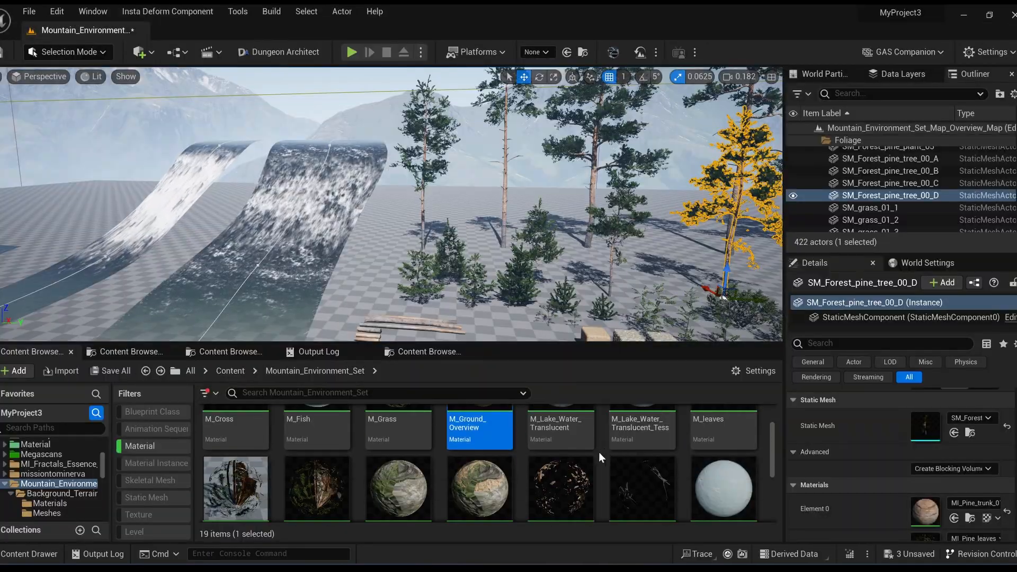
{"action": "double_click", "coordinate": [616, 461]}
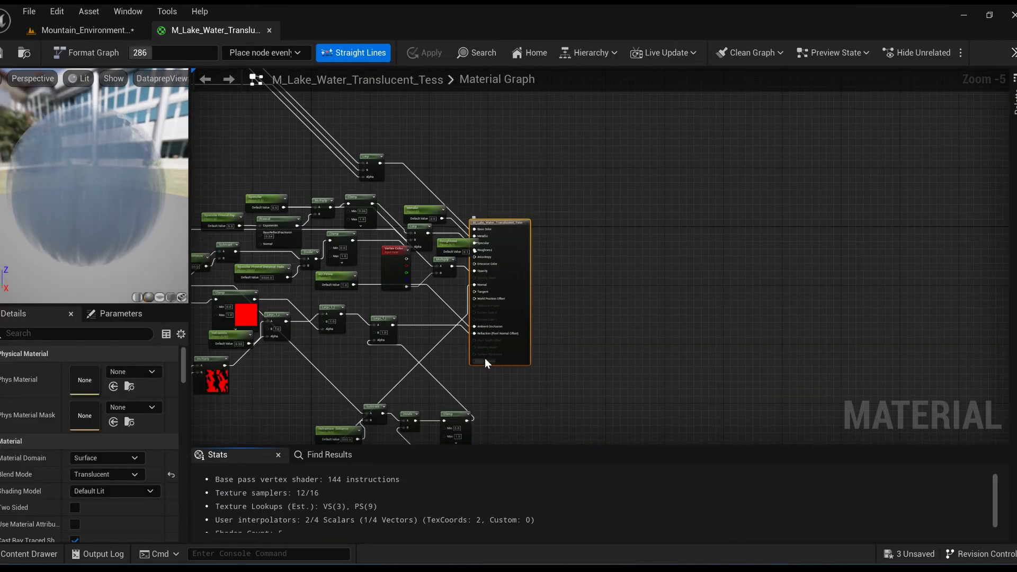
{"action": "scroll", "coordinate": [484, 360], "scroll_direction": "down", "scroll_amount": 3}
{"action": "middle_click", "coordinate": [201, 34]}
Inspect the material graphs of M_leaves_static and M_Master_material and close them
{"action": "scroll", "coordinate": [377, 440], "scroll_direction": "down", "scroll_amount": 2}
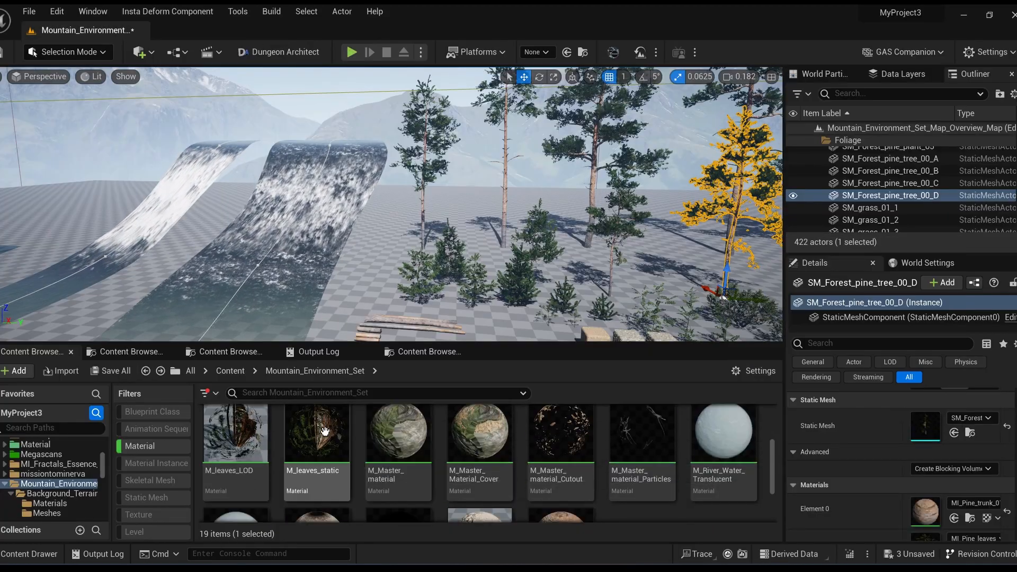
{"action": "double_click", "coordinate": [324, 431]}
{"action": "scroll", "coordinate": [431, 390], "scroll_direction": "down", "scroll_amount": 5}
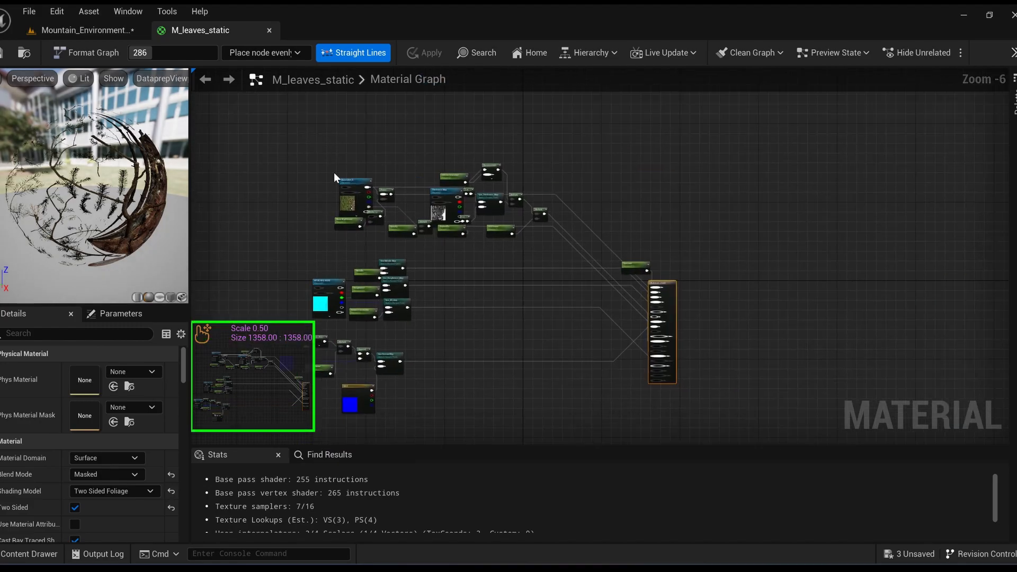
{"action": "middle_click", "coordinate": [201, 30]}
{"action": "double_click", "coordinate": [326, 435]}
{"action": "scroll", "coordinate": [411, 307], "scroll_direction": "down", "scroll_amount": 10}
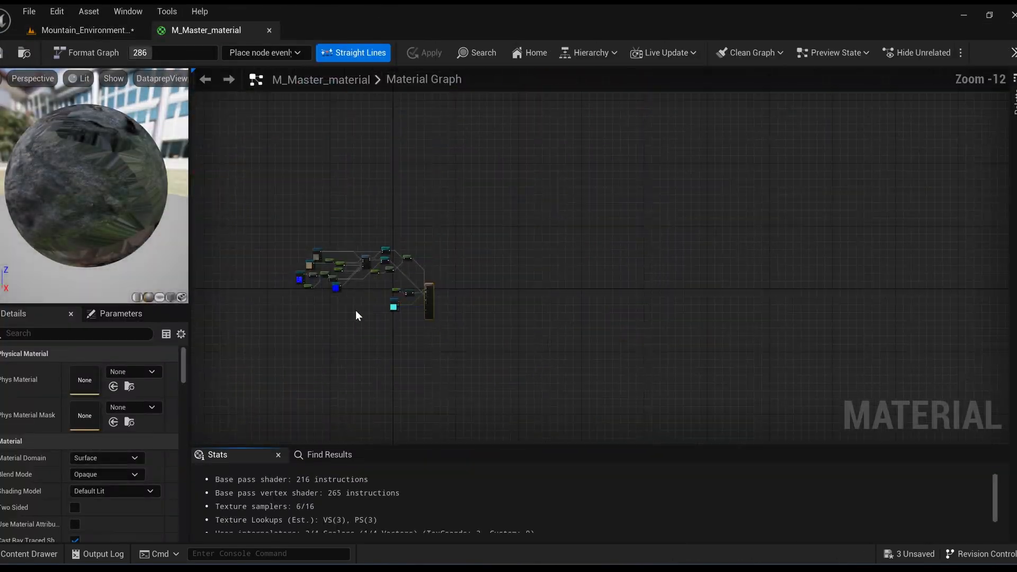
{"action": "middle_click", "coordinate": [248, 32]}
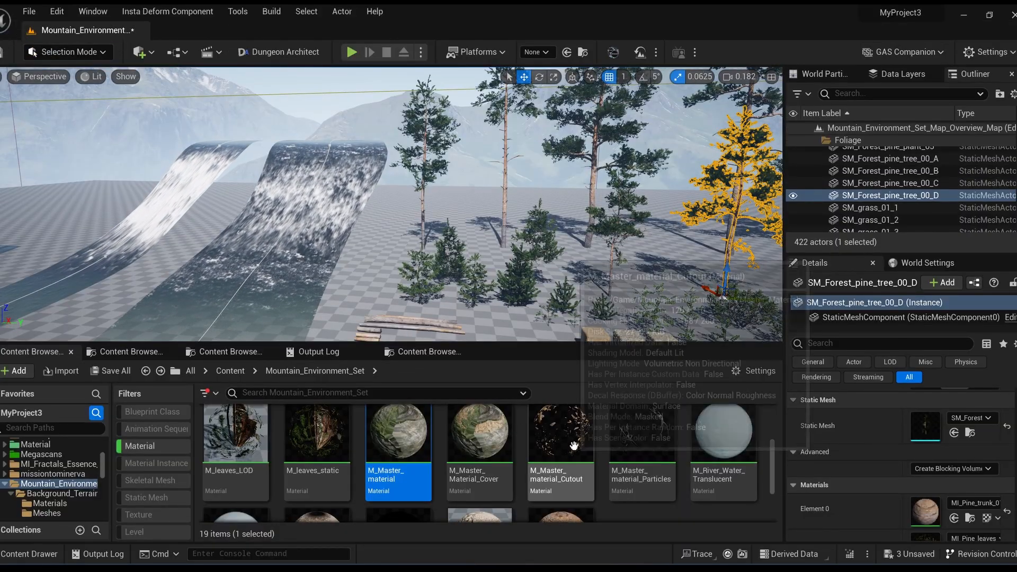
Inspect the material graphs of M_Terrain_Shader and M_Terrain_ShaderTess and close them
{"action": "scroll", "coordinate": [577, 445], "scroll_direction": "down", "scroll_amount": 2}
{"action": "double_click", "coordinate": [414, 446]}
{"action": "scroll", "coordinate": [362, 310], "scroll_direction": "down", "scroll_amount": 10}
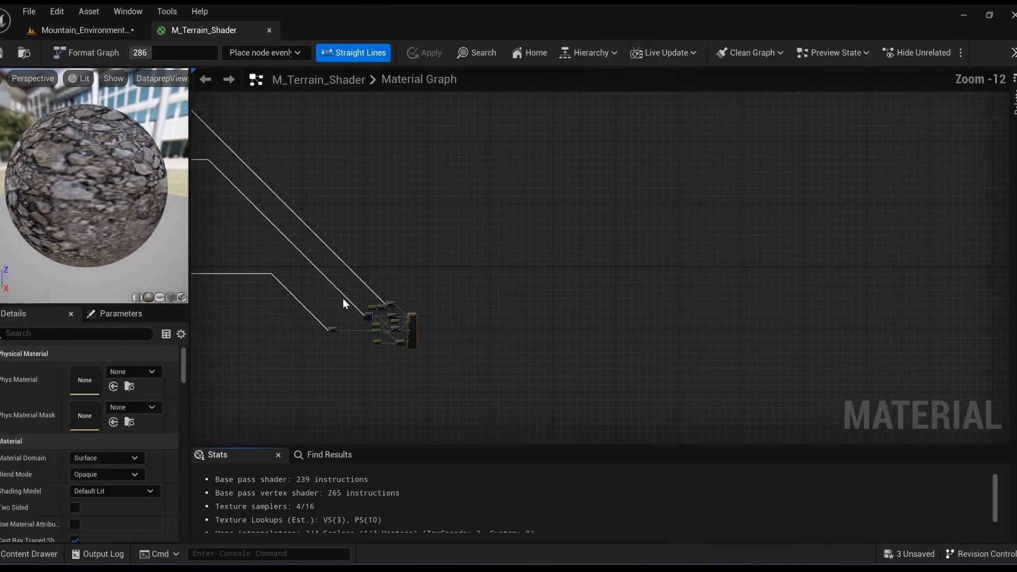
{"action": "scroll", "coordinate": [722, 120], "scroll_direction": "up", "scroll_amount": 5}
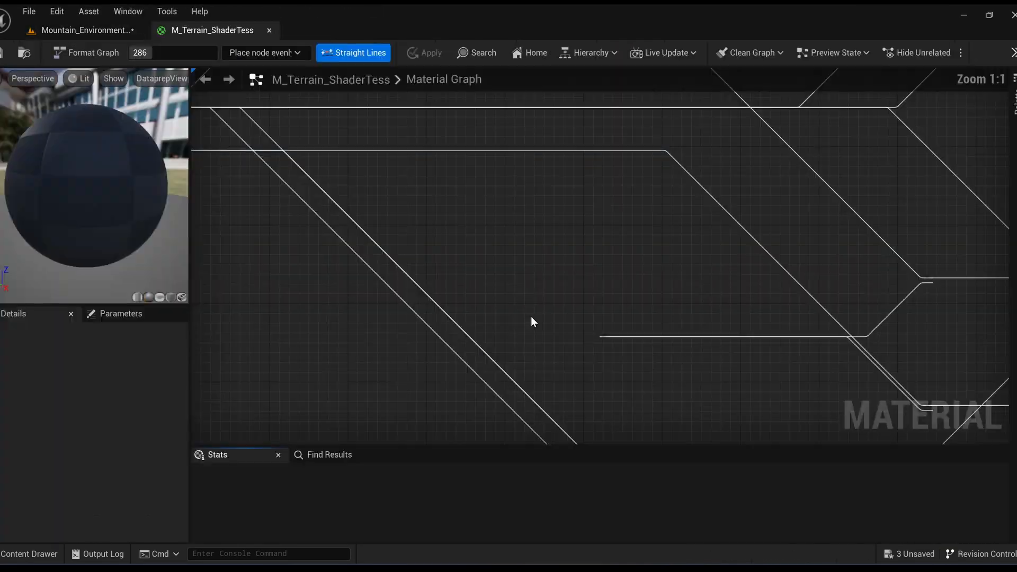
{"action": "scroll", "coordinate": [534, 339], "scroll_direction": "down", "scroll_amount": 4}
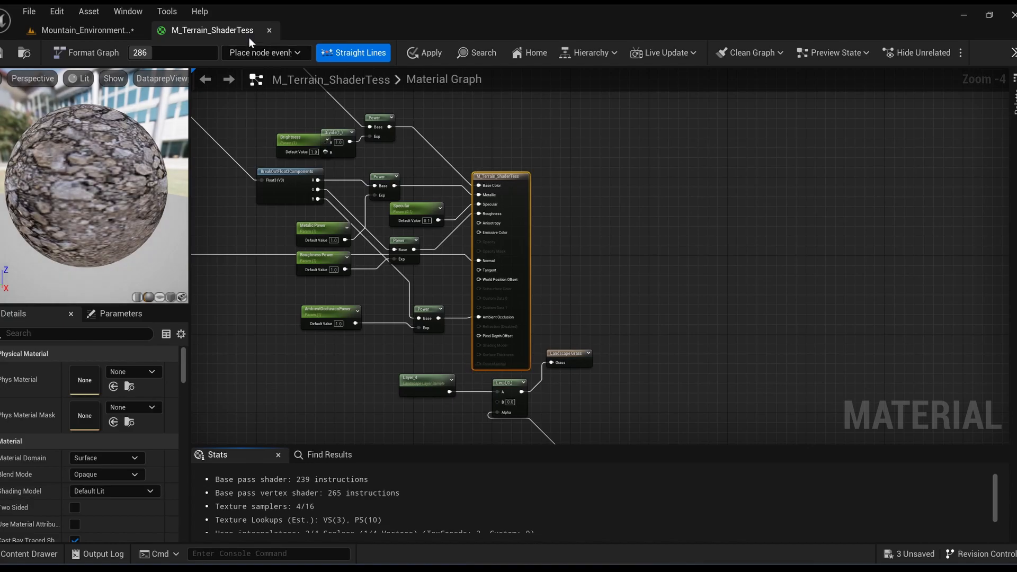
{"action": "left_click", "coordinate": [269, 30]}
Remove the Material filter, then filter the set to material instances and clear that filter again
{"action": "left_click", "coordinate": [135, 449]}
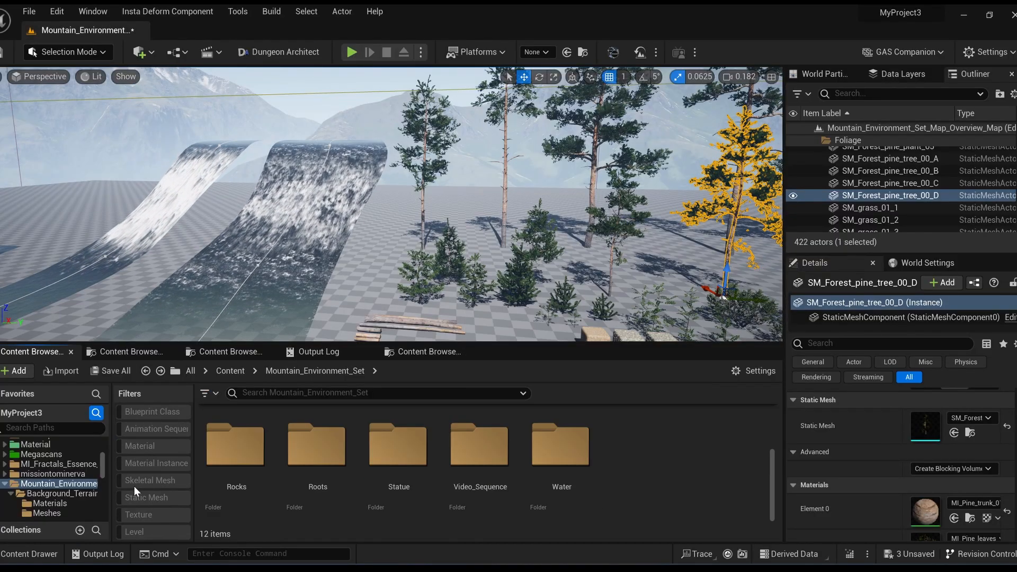
{"action": "left_click", "coordinate": [137, 464]}
{"action": "scroll", "coordinate": [217, 459], "scroll_direction": "up", "scroll_amount": 3}
{"action": "left_click", "coordinate": [138, 463]}
Select SM_Forest_pine_08_log in the level and open its trunk material instance MI_Pine_trunk_08
{"action": "right_click_drag", "start_coordinate": [296, 254], "coordinate": [313, 312]}
{"action": "key", "text": "w"}
{"action": "left_click", "coordinate": [450, 228]}
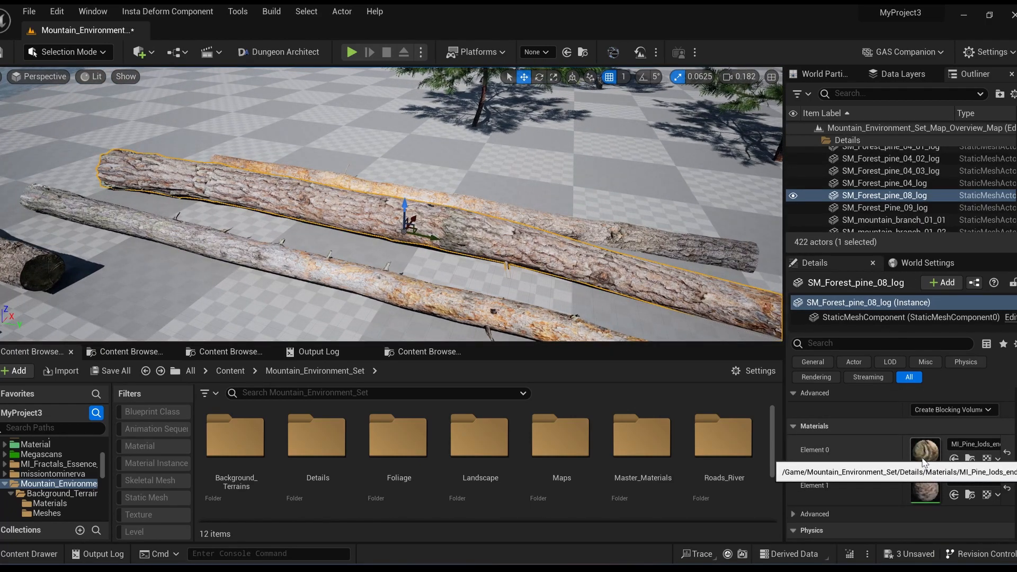
{"action": "double_click", "coordinate": [932, 492]}
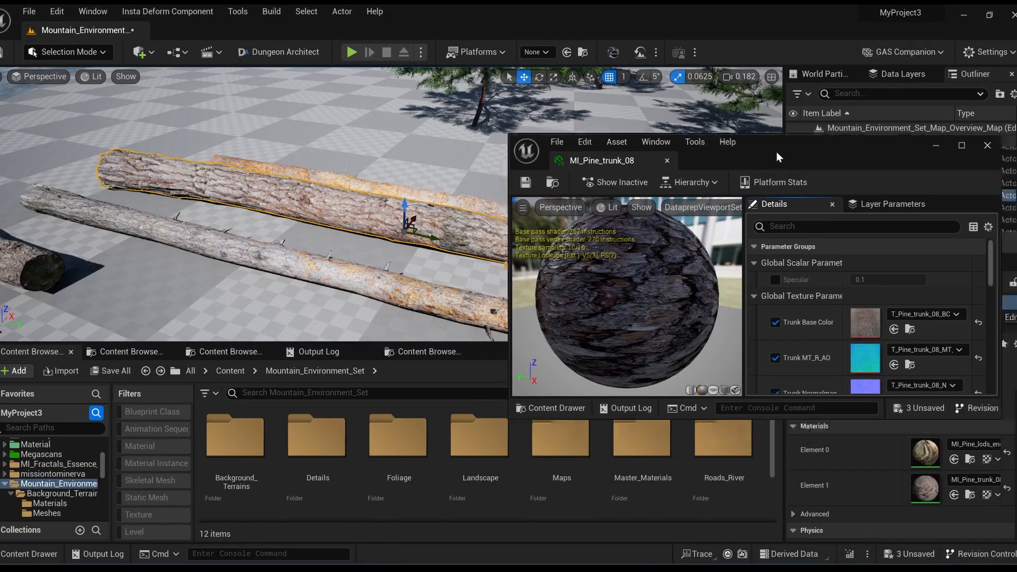
Try another Specular value in MI_Pine_trunk_08 while viewing the log up close, and undo it
{"action": "key", "text": "w"}
{"action": "right_click_drag", "start_coordinate": [392, 238], "coordinate": [405, 259]}
{"action": "scroll", "coordinate": [403, 249], "scroll_direction": "down", "scroll_amount": 1}
{"action": "left_click_drag", "start_coordinate": [826, 259], "coordinate": [763, 260]}
Try bark tiling values of R 5 and G 5 in MI_Pine_trunk_08, check them on the log and cancel the change
{"action": "scroll", "coordinate": [793, 300], "scroll_direction": "down", "scroll_amount": 4}
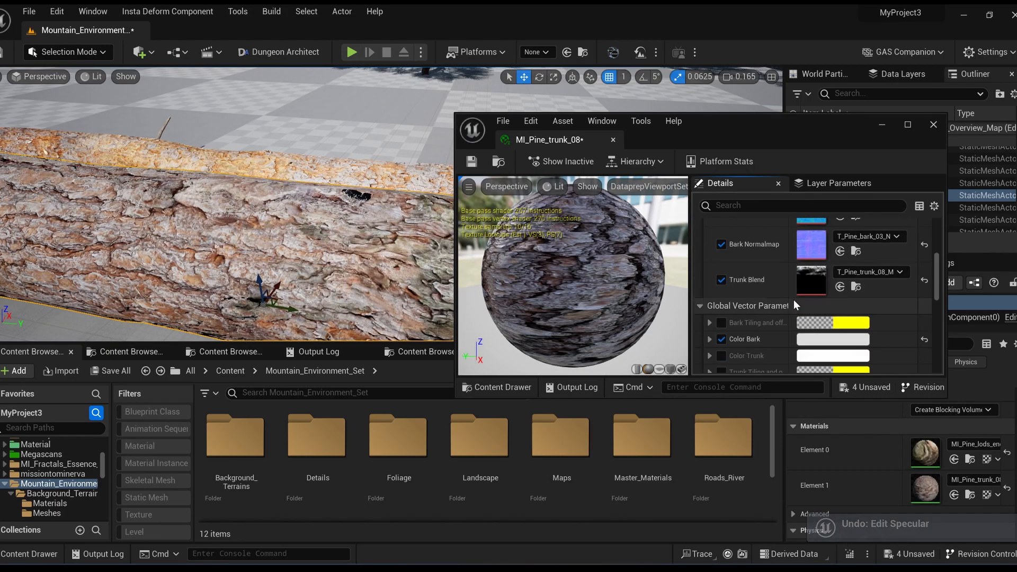
{"action": "left_click", "coordinate": [826, 302]}
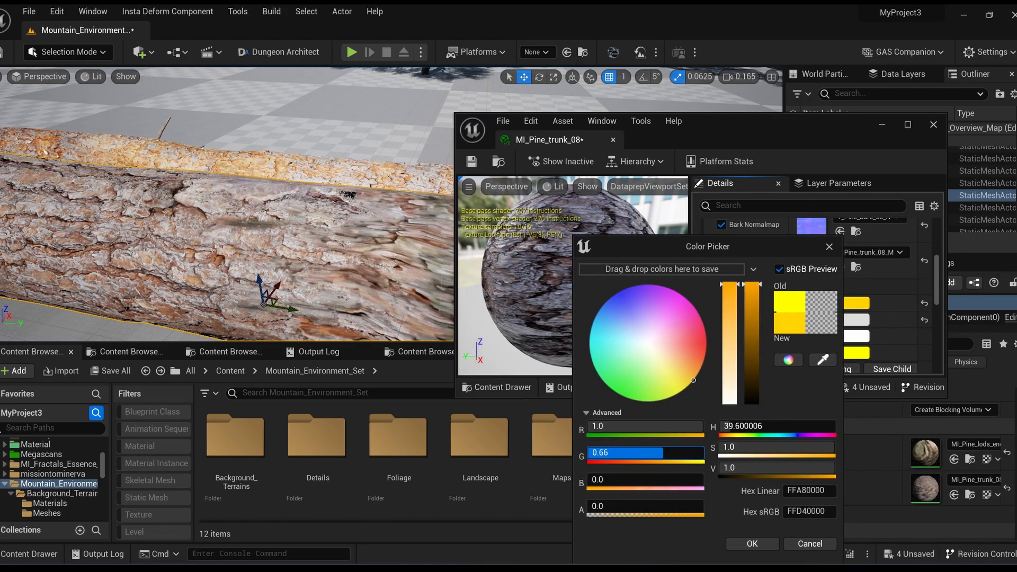
{"action": "left_click", "coordinate": [606, 426]}
{"action": "type", "text": "5"}
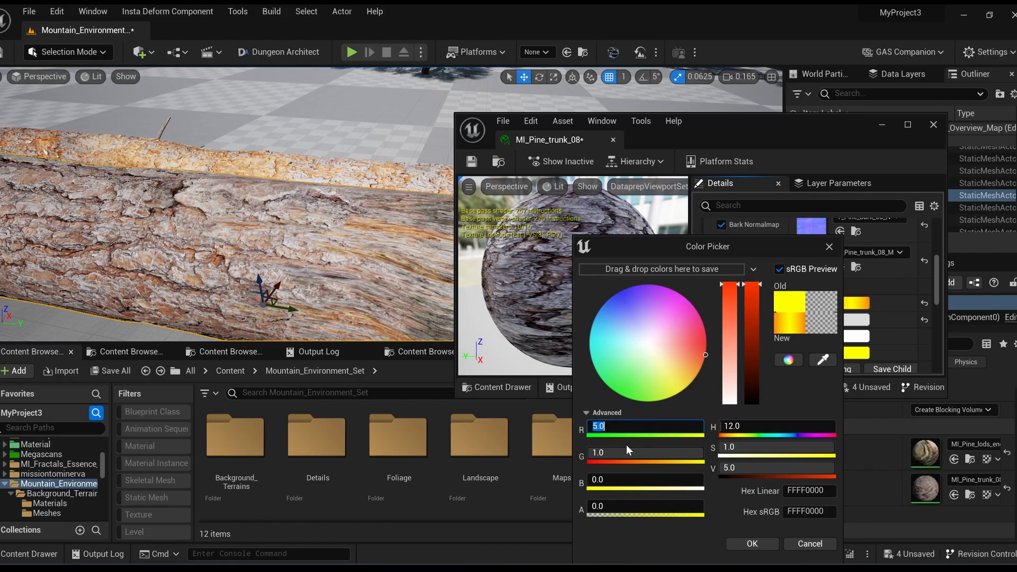
{"action": "key", "text": "Tab"}
{"action": "type", "text": "5"}
{"action": "key", "text": "Return"}
{"action": "key", "text": "s"}
{"action": "mouse_move", "coordinate": [228, 212]}
{"action": "right_mouse_down"}
{"action": "mouse_move", "coordinate": [254, 206]}
{"action": "mouse_move", "coordinate": [234, 218]}
{"action": "right_mouse_up"}
{"action": "key", "text": "w"}
{"action": "scroll", "coordinate": [233, 217], "scroll_direction": "down", "scroll_amount": 1}
{"action": "key", "text": "s"}
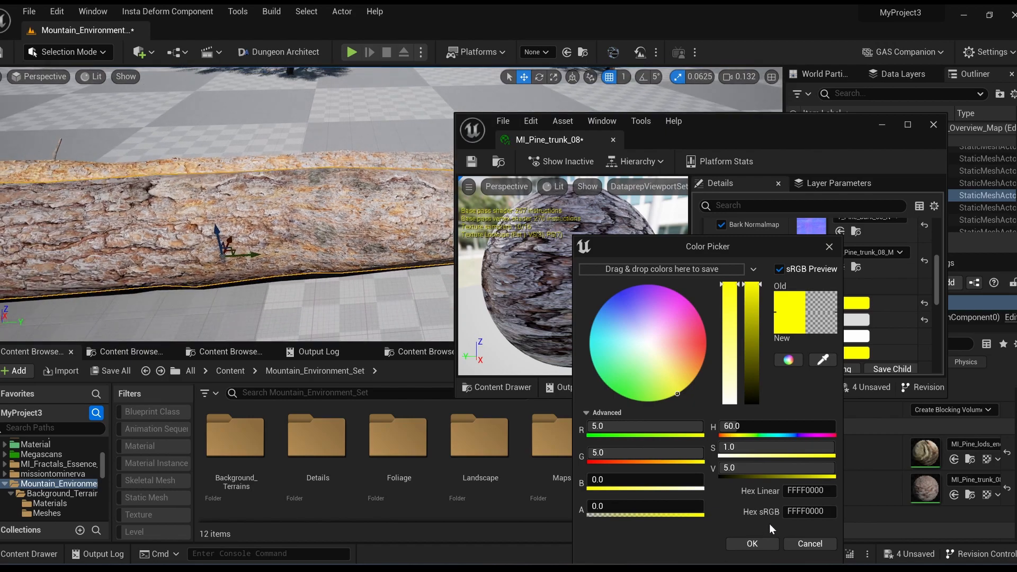
{"action": "left_click", "coordinate": [811, 545]}
Try a different tint for the Color Bark parameter and cancel the change
{"action": "left_click", "coordinate": [805, 321]}
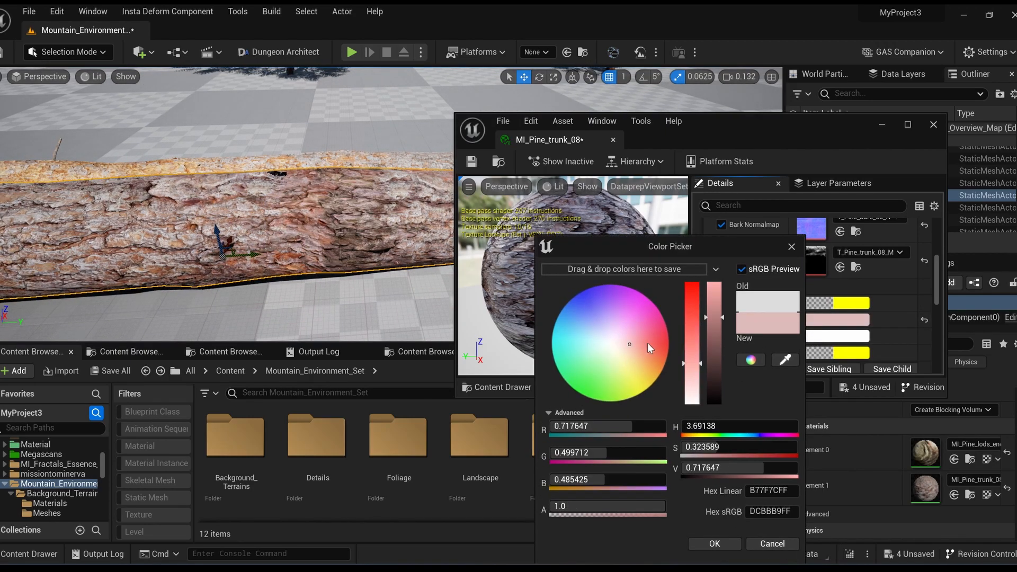
{"action": "left_click_drag", "start_coordinate": [558, 305], "coordinate": [655, 364]}
{"action": "left_click", "coordinate": [772, 544]}
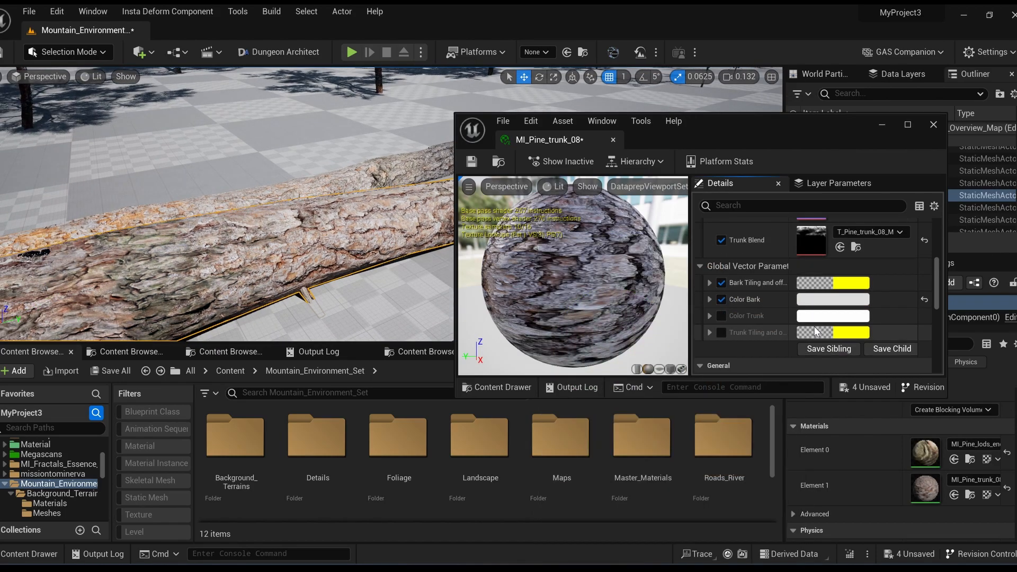
Try an orange tint and other saturation and brightness for the Color Trunk parameter, and cancel the change
{"action": "scroll", "coordinate": [815, 296], "scroll_direction": "down", "scroll_amount": 2}
{"action": "left_click", "coordinate": [816, 296]}
{"action": "left_click_drag", "start_coordinate": [669, 329], "coordinate": [663, 355]}
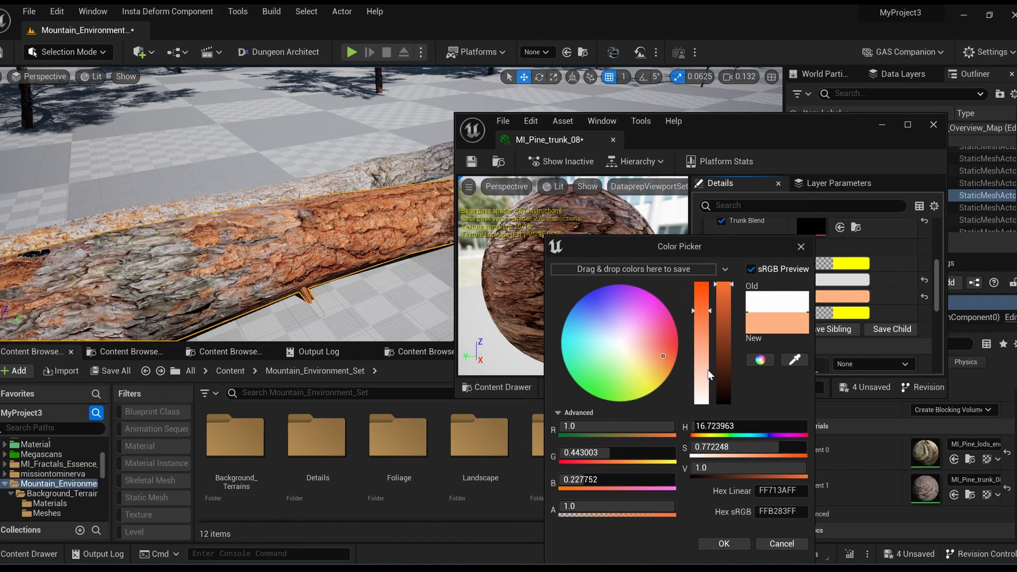
{"action": "left_click", "coordinate": [702, 367]}
{"action": "left_click", "coordinate": [722, 356]}
{"action": "left_click", "coordinate": [782, 544]}
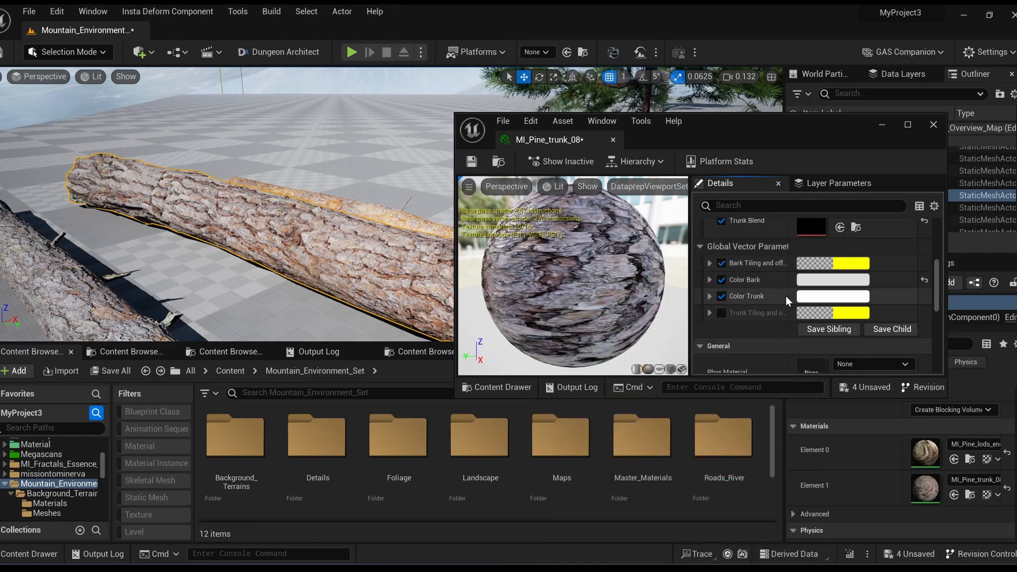
Try trunk tiling values of R 2 and G 2, check them on the log and cancel the change
{"action": "left_click", "coordinate": [832, 313]}
{"action": "type", "text": "2"}
{"action": "key", "text": "Tab"}
{"action": "type", "text": "2"}
{"action": "key", "text": "Return"}
{"action": "right_click_drag", "start_coordinate": [318, 212], "coordinate": [413, 254]}
{"action": "scroll", "coordinate": [402, 246], "scroll_direction": "down", "scroll_amount": 1}
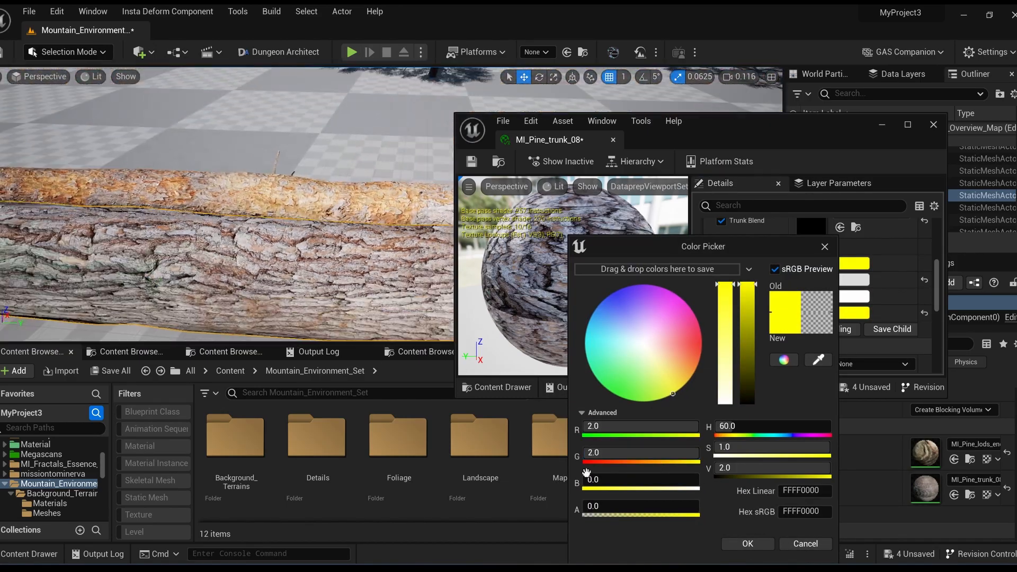
{"action": "left_click", "coordinate": [800, 543]}
Look through the remaining settings of MI_Pine_trunk_08, close it and focus the view on the selected log
{"action": "scroll", "coordinate": [796, 289], "scroll_direction": "down", "scroll_amount": 6}
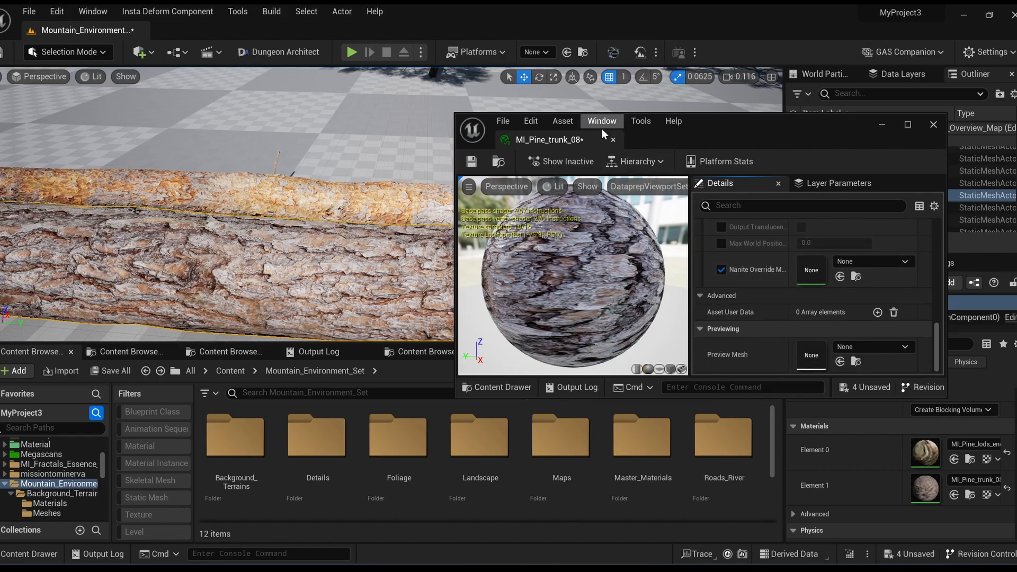
{"action": "left_click", "coordinate": [614, 141]}
{"action": "key", "text": "f"}
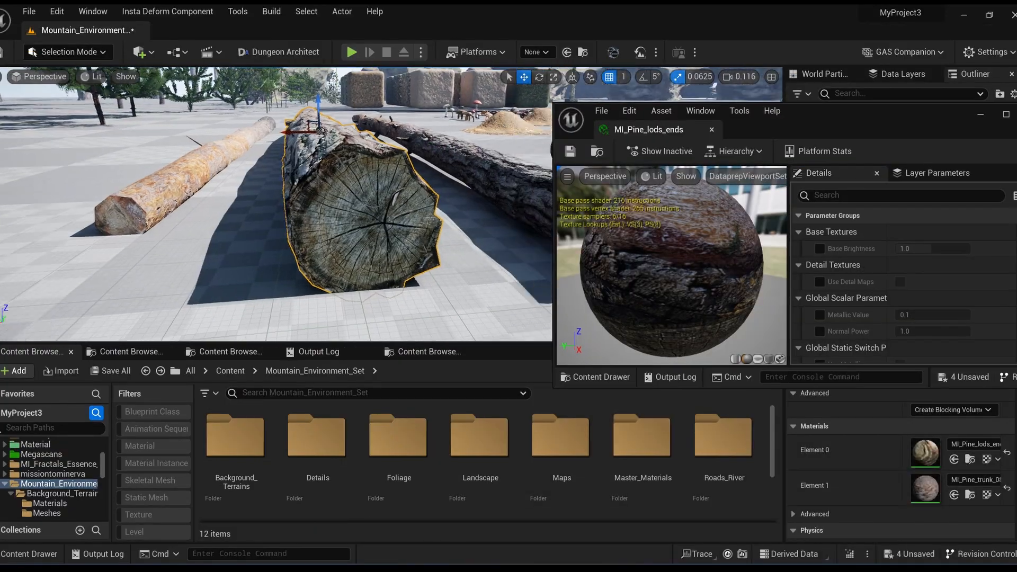
Enable the Base Brightness override in MI_Pine_lods_ends, try another value and undo that value change
{"action": "scroll", "coordinate": [853, 211], "scroll_direction": "down", "scroll_amount": 3}
{"action": "scroll", "coordinate": [853, 252], "scroll_direction": "up", "scroll_amount": 3}
{"action": "left_click", "coordinate": [755, 216]}
{"action": "left_click_drag", "start_coordinate": [852, 216], "coordinate": [842, 216]}
{"action": "key", "text": "ctrl+z"}
Enable the Use Detal Maps override in MI_Pine_lods_ends and look through the parameters below it
{"action": "left_click", "coordinate": [755, 250]}
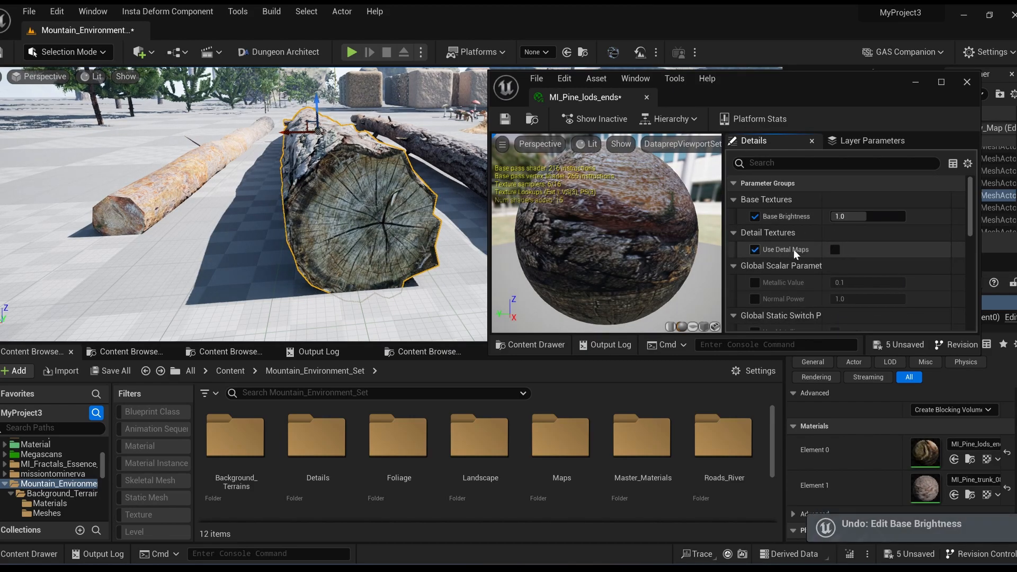
{"action": "scroll", "coordinate": [879, 257], "scroll_direction": "down", "scroll_amount": 3}
{"action": "scroll", "coordinate": [834, 255], "scroll_direction": "up", "scroll_amount": 3}
{"action": "scroll", "coordinate": [822, 257], "scroll_direction": "down", "scroll_amount": 1}
{"action": "scroll", "coordinate": [831, 298], "scroll_direction": "down", "scroll_amount": 1}
{"action": "left_click", "coordinate": [834, 310]}
Try another Metallic Value for the log end material and undo the change
{"action": "scroll", "coordinate": [803, 258], "scroll_direction": "up", "scroll_amount": 3}
{"action": "left_click_drag", "start_coordinate": [843, 282], "coordinate": [863, 299]}
{"action": "key", "text": "ctrl+z"}
Set Normal Power to 0 in MI_Pine_lods_ends while viewing the log's cut end up close
{"action": "key", "text": "w"}
{"action": "right_click_drag", "start_coordinate": [392, 228], "coordinate": [381, 227]}
{"action": "left_click", "coordinate": [839, 298]}
{"action": "type", "text": "0"}
{"action": "key", "text": "Return"}
Review the MT(R)_R(G)_AO(B), Normal and Base Color texture parameters of MI_Pine_lods_ends
{"action": "scroll", "coordinate": [785, 275], "scroll_direction": "down", "scroll_amount": 2}
{"action": "scroll", "coordinate": [832, 259], "scroll_direction": "down", "scroll_amount": 6}
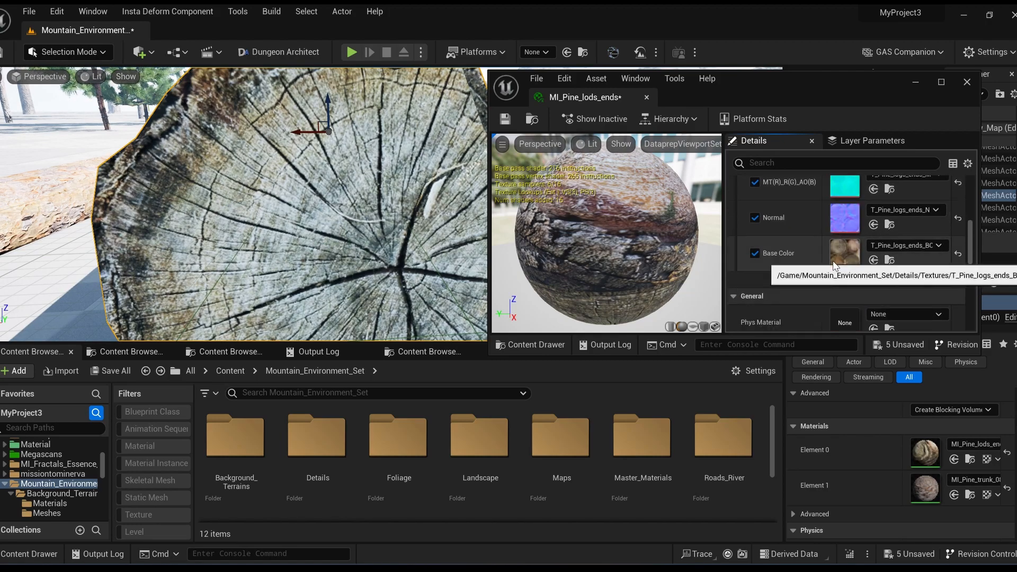
{"action": "scroll", "coordinate": [837, 262], "scroll_direction": "up", "scroll_amount": 5}
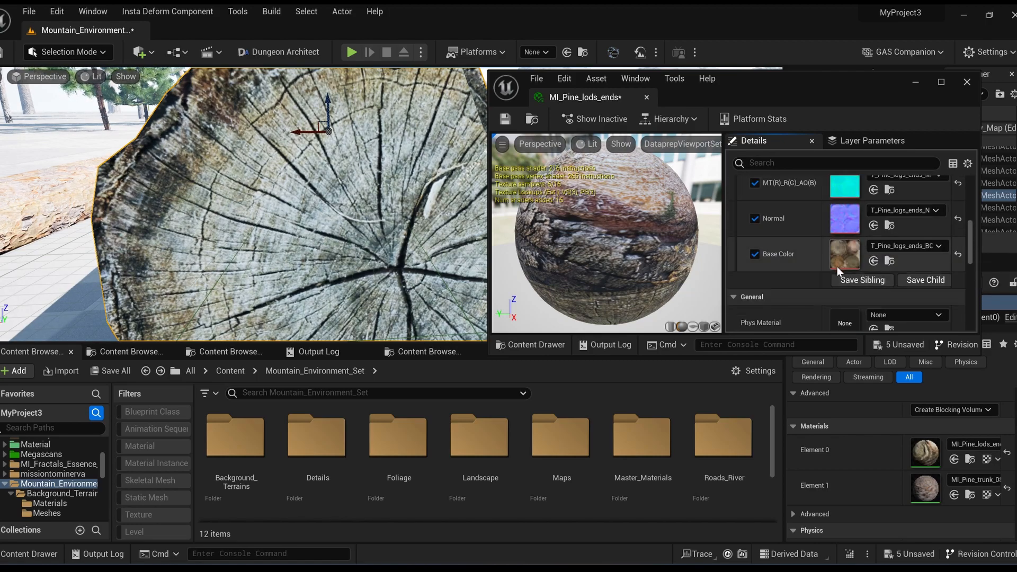
Try raising Color Core Darkness to about 1.47 in MI_Pine_leaves, undo it, and enable the Color Desaturation override
{"action": "left_click_drag", "start_coordinate": [626, 96], "coordinate": [628, 97]}
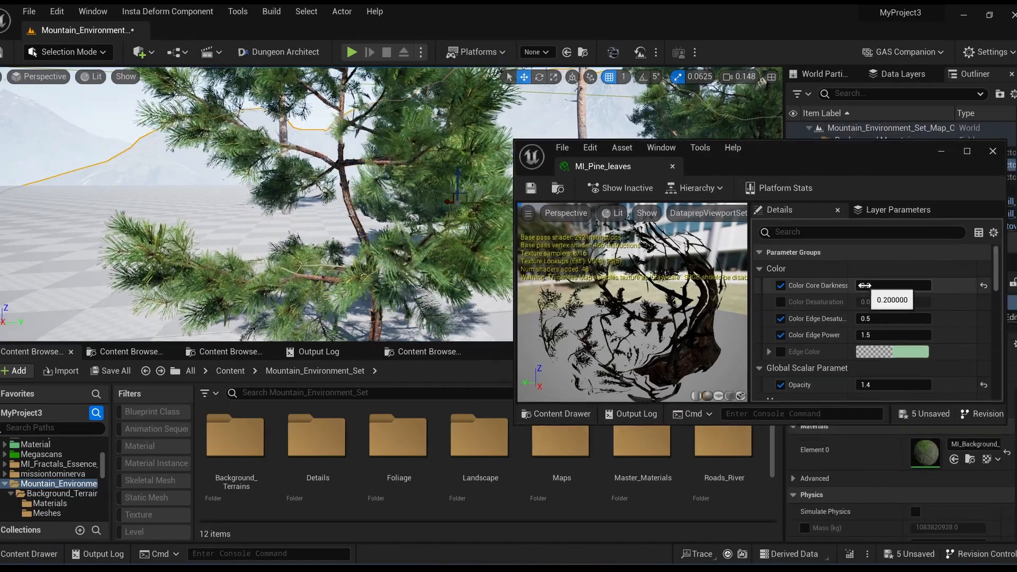
{"action": "left_click_drag", "start_coordinate": [864, 284], "coordinate": [900, 284]}
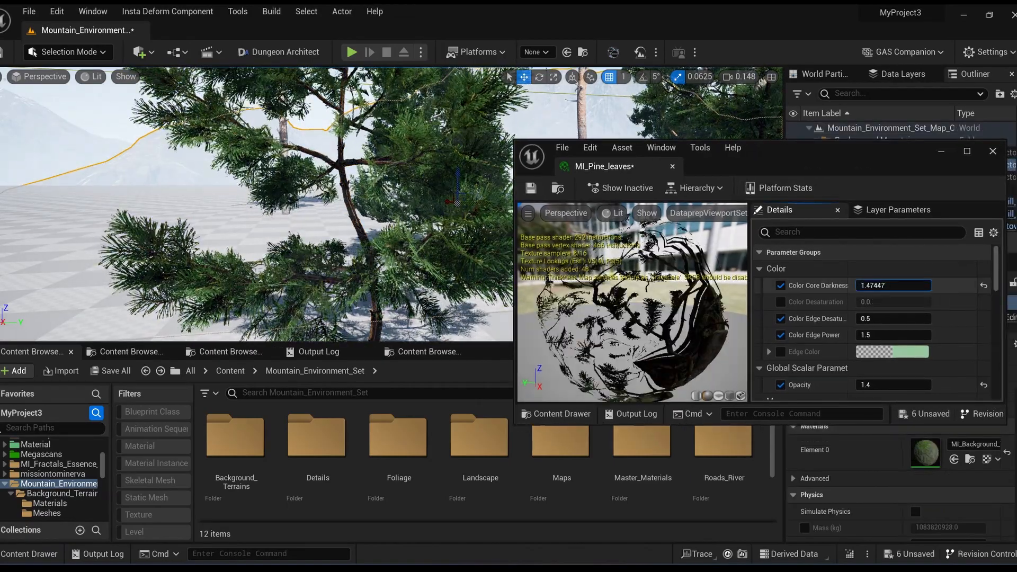
{"action": "key", "text": "ctrl+z"}
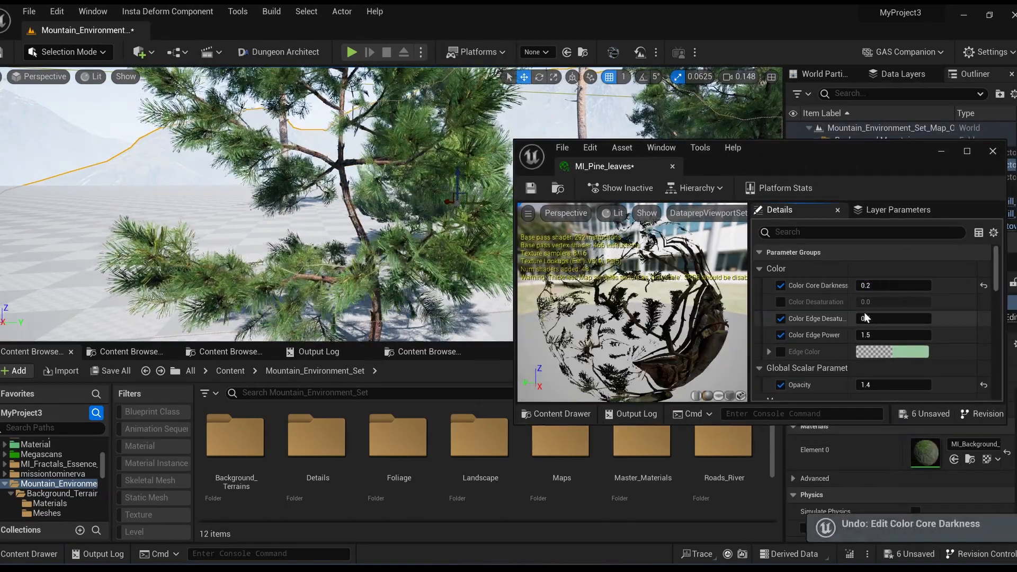
{"action": "left_click", "coordinate": [780, 302]}
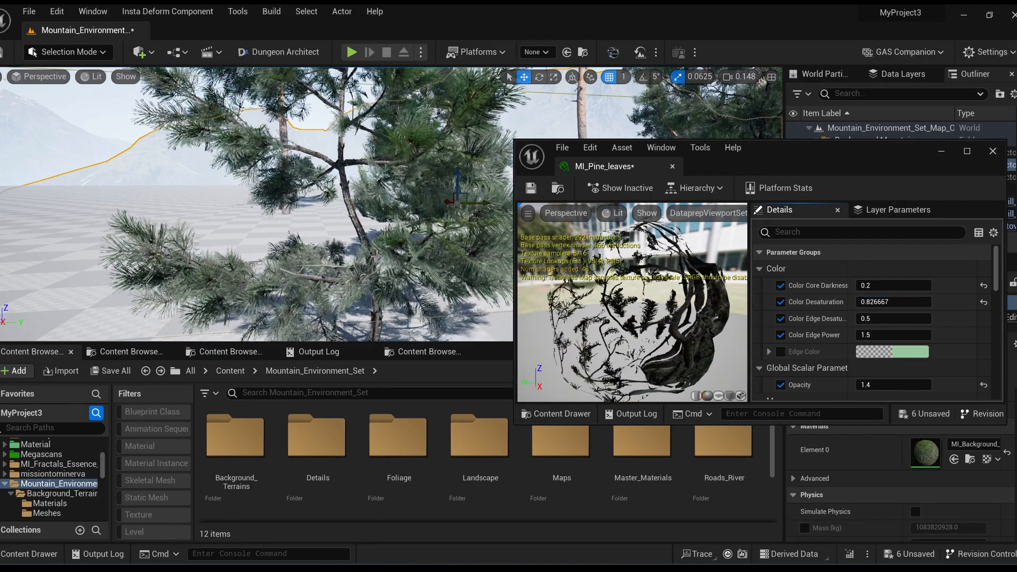
Try a much higher Color Edge Desaturation and a value of 1 on the pine needles, then undo the edit
{"action": "left_click_drag", "start_coordinate": [870, 318], "coordinate": [921, 318]}
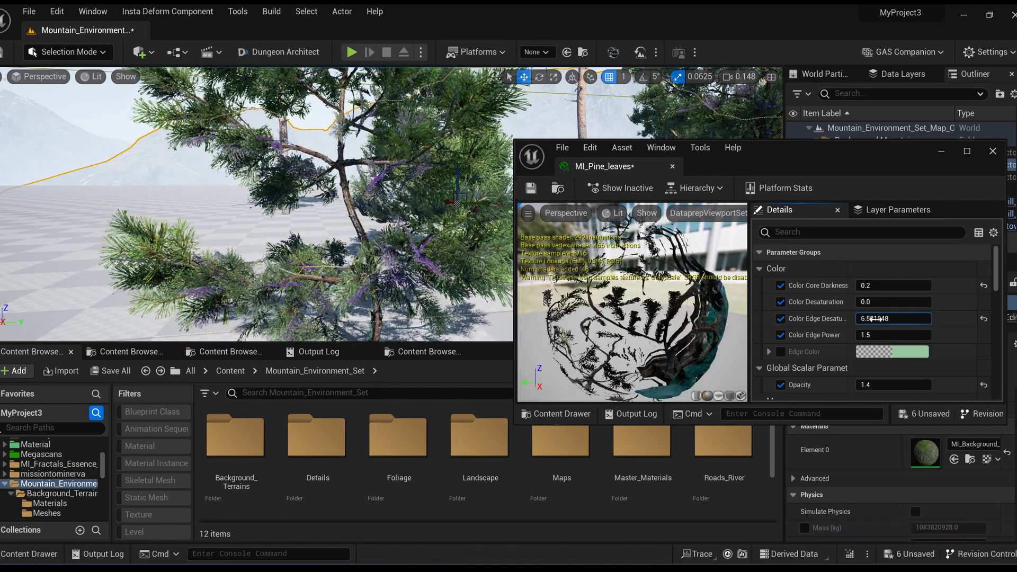
{"action": "left_click", "coordinate": [864, 318]}
{"action": "type", "text": "1"}
{"action": "key", "text": "Return"}
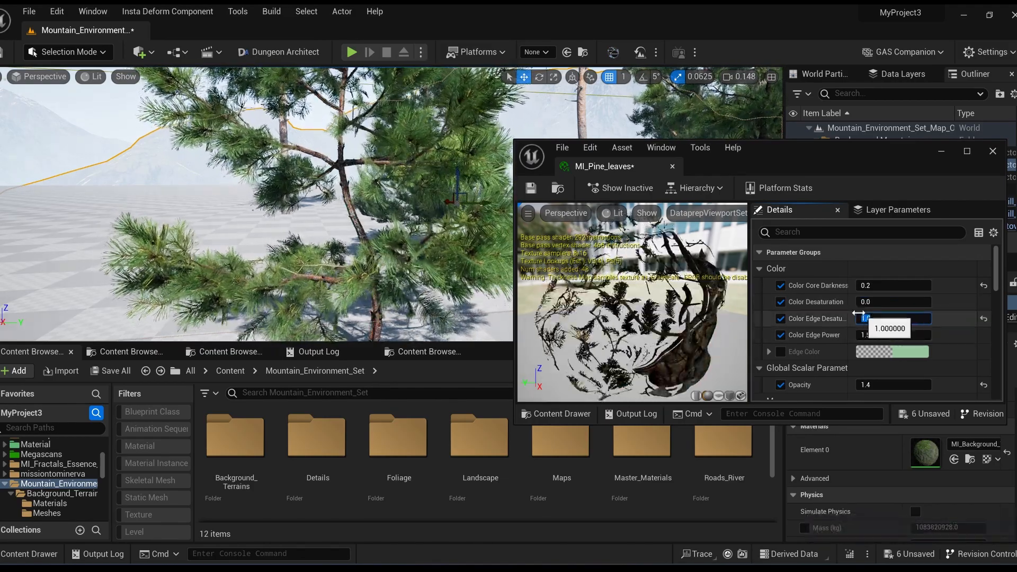
{"action": "key", "text": "ctrl+z"}
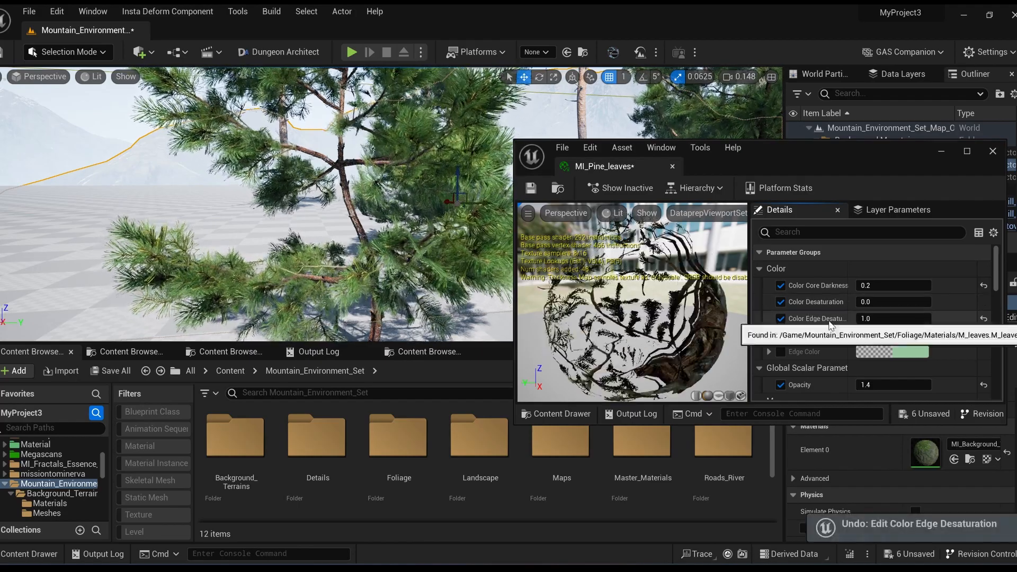
Try a Color Edge Desaturation of about 55 with a higher Color Edge Power and undo both changes
{"action": "left_click_drag", "start_coordinate": [870, 334], "coordinate": [901, 334]}
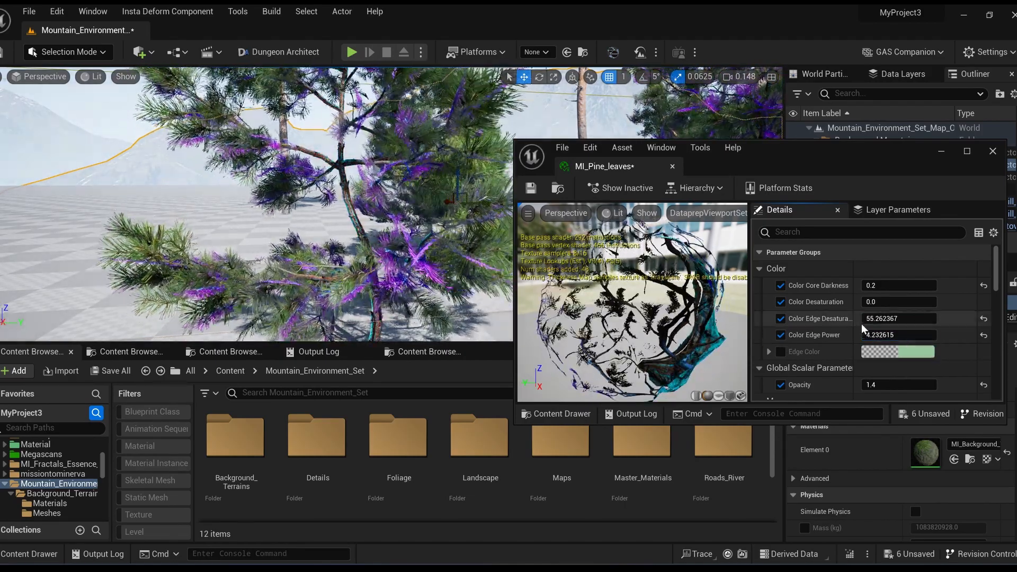
{"action": "key", "text": "ctrl+z"}
{"action": "key", "text": "ctrl+z"}
{"action": "key", "text": "ctrl+z"}
{"action": "key", "text": "ctrl+z"}
{"action": "key", "text": "ctrl+z"}
{"action": "key", "text": "ctrl+z"}
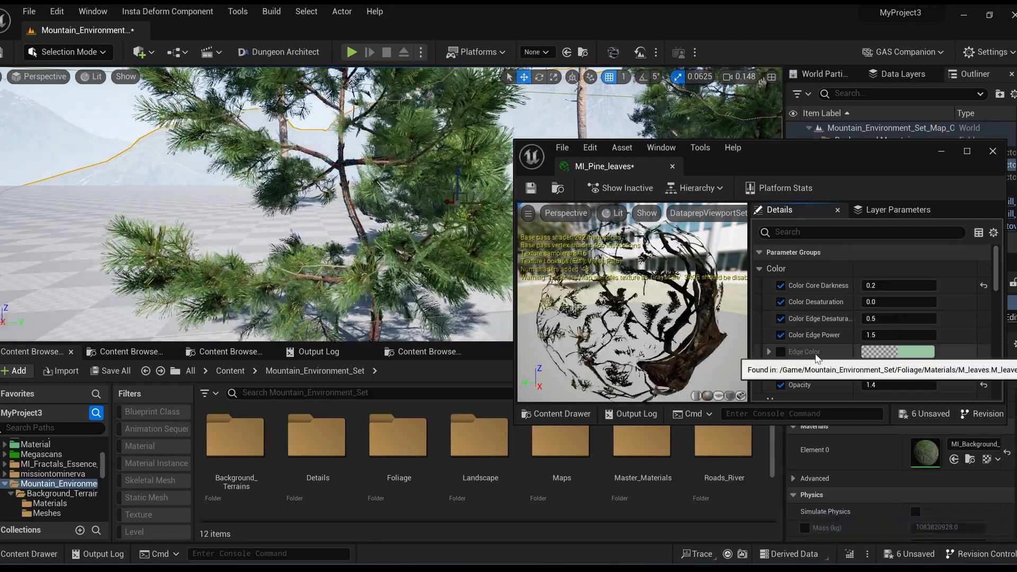
Enable the Edge Color override in MI_Pine_leaves, try an orange-red color and cancel the color choice
{"action": "left_click", "coordinate": [909, 350]}
{"action": "left_click", "coordinate": [777, 348]}
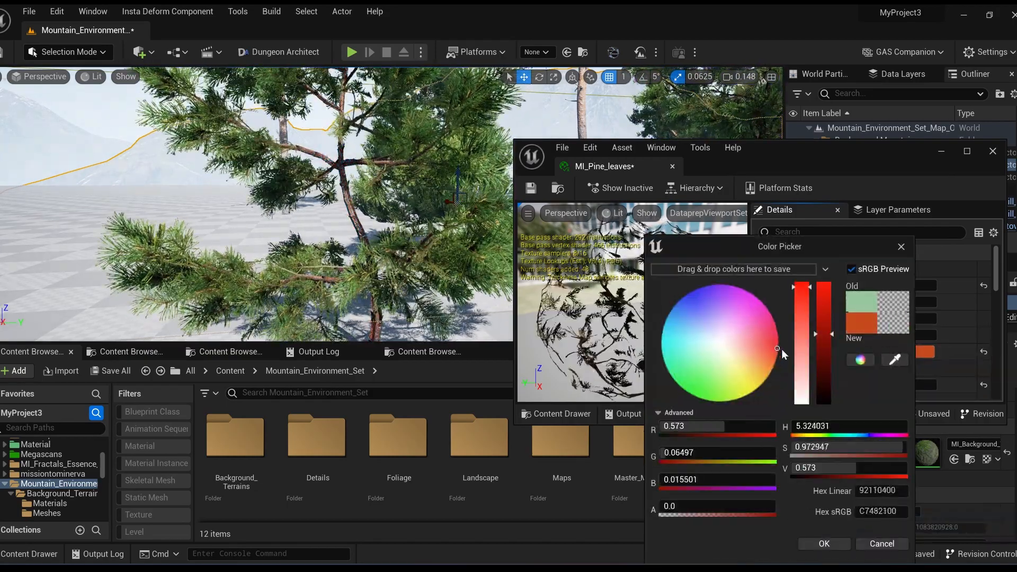
{"action": "left_click_drag", "start_coordinate": [720, 278], "coordinate": [696, 278]}
{"action": "left_click", "coordinate": [881, 544]}
Try a red Edge Color on the pine needles and examine the branches up close
{"action": "right_click_drag", "start_coordinate": [382, 223], "coordinate": [397, 214]}
{"action": "key", "text": "w"}
{"action": "left_click", "coordinate": [914, 351]}
{"action": "left_click_drag", "start_coordinate": [714, 329], "coordinate": [782, 340]}
{"action": "right_click_drag", "start_coordinate": [392, 217], "coordinate": [418, 219]}
{"action": "key", "text": "w"}
{"action": "scroll", "coordinate": [418, 220], "scroll_direction": "down", "scroll_amount": 1}
{"action": "right_click", "coordinate": [423, 220]}
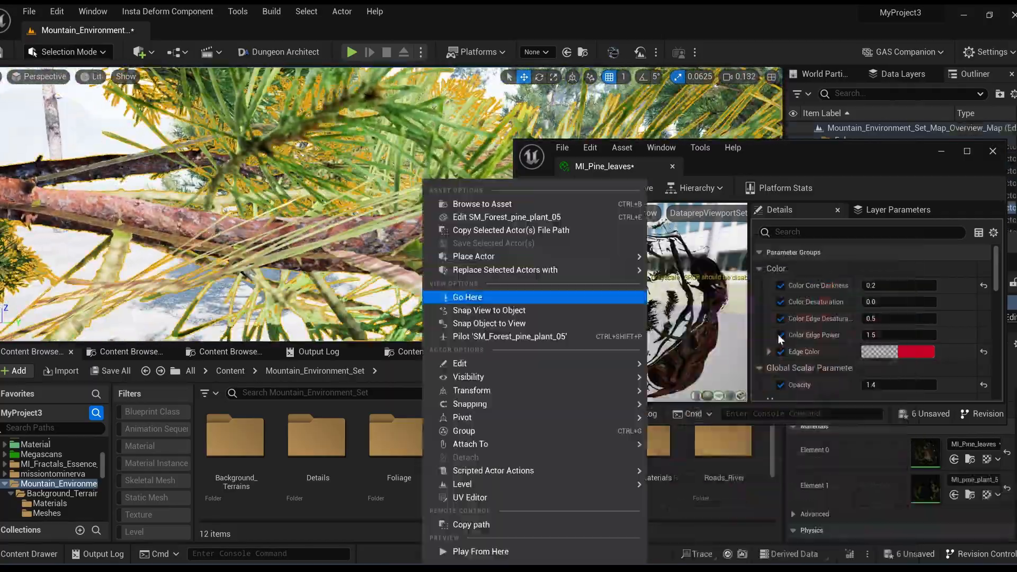
Try another Edge Color on the pine needles and reset the parameter to its default color
{"action": "left_click", "coordinate": [922, 351]}
{"action": "left_click_drag", "start_coordinate": [762, 366], "coordinate": [725, 320]}
{"action": "left_click", "coordinate": [894, 544]}
{"action": "key", "text": "s"}
{"action": "right_click_drag", "start_coordinate": [392, 217], "coordinate": [407, 219]}
{"action": "left_click", "coordinate": [980, 352]}
Try Opacity values of about 54.9 and 1.03 for the pine leaves and undo the changes
{"action": "scroll", "coordinate": [931, 344], "scroll_direction": "down", "scroll_amount": 3}
{"action": "left_click_drag", "start_coordinate": [893, 327], "coordinate": [921, 326]}
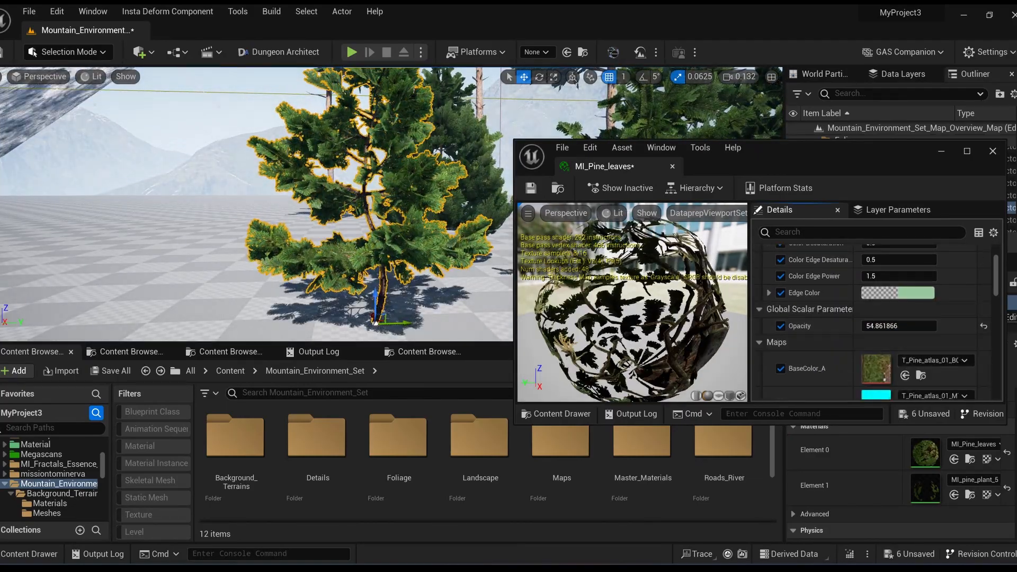
{"action": "left_click_drag", "start_coordinate": [894, 326], "coordinate": [871, 326]}
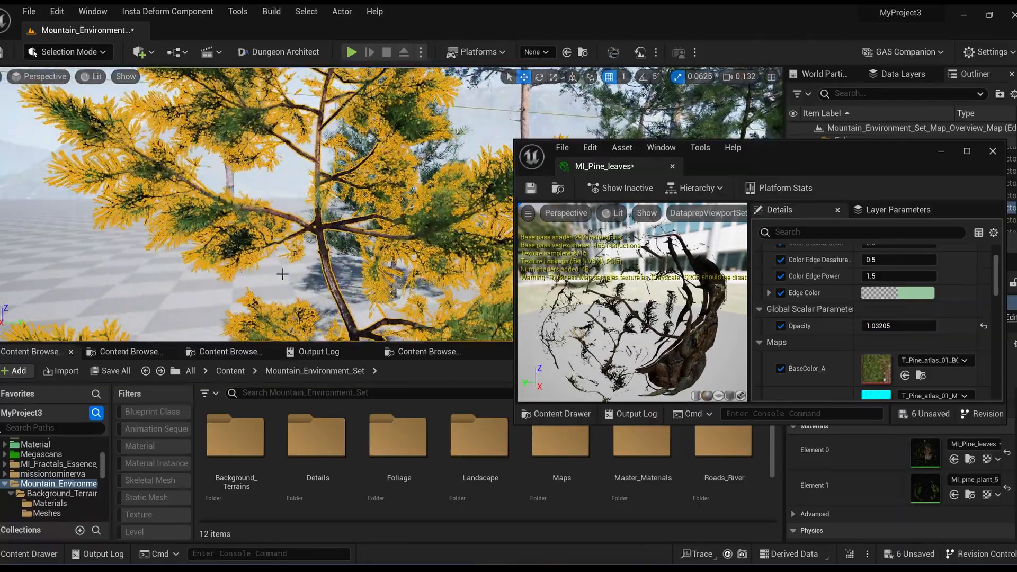
{"action": "scroll", "coordinate": [283, 274], "scroll_direction": "down", "scroll_amount": 2}
{"action": "key", "text": "ctrl+z"}
{"action": "key", "text": "ctrl+z"}
Enable the Normal Power override, try Normal Power at about 6.8 and SSS Power at about 16.8, and undo both values
{"action": "scroll", "coordinate": [847, 348], "scroll_direction": "down", "scroll_amount": 6}
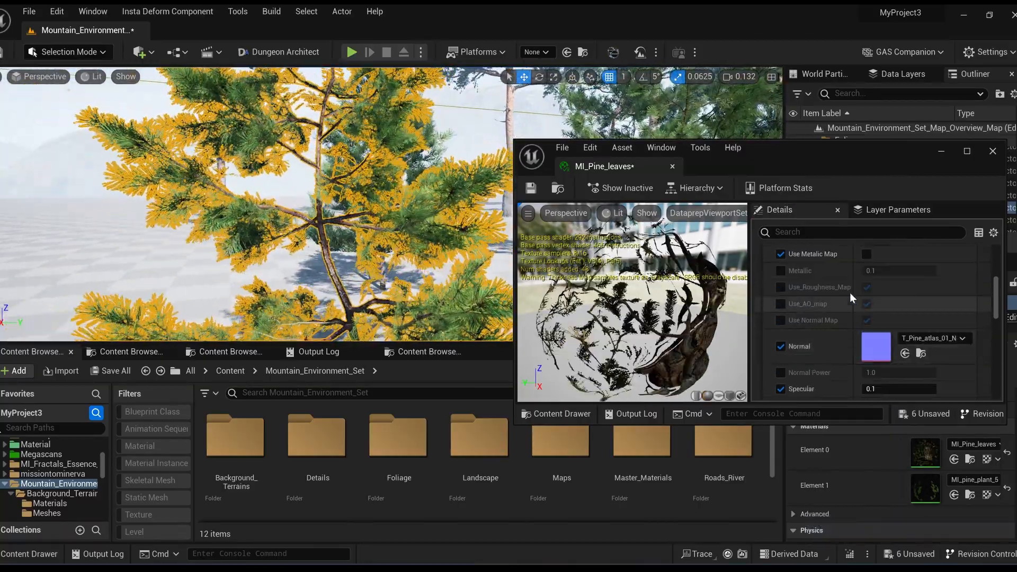
{"action": "scroll", "coordinate": [800, 299], "scroll_direction": "down", "scroll_amount": 4}
{"action": "left_click", "coordinate": [780, 274]}
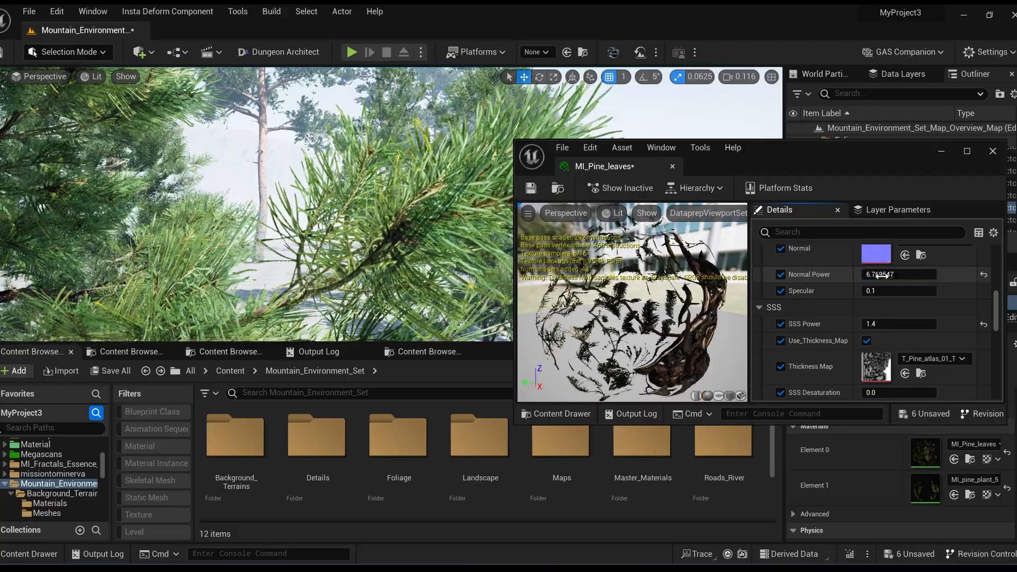
{"action": "key", "text": "ctrl+z"}
{"action": "left_click_drag", "start_coordinate": [890, 324], "coordinate": [932, 324]}
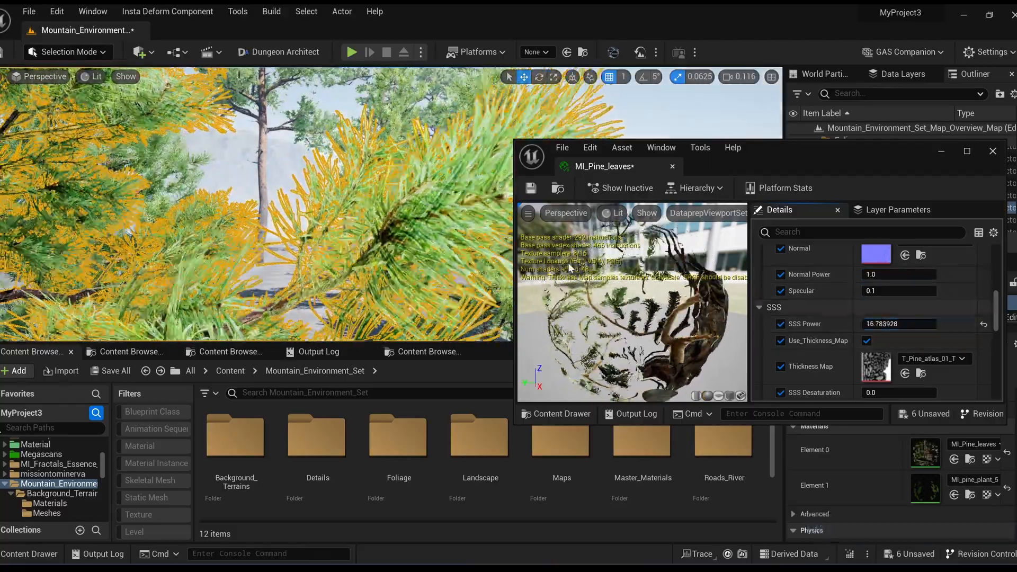
{"action": "key", "text": "ctrl+z"}
Try different SSS Desaturation values on the pine leaves, including 1, and set it back to 0
{"action": "scroll", "coordinate": [871, 337], "scroll_direction": "down", "scroll_amount": 2}
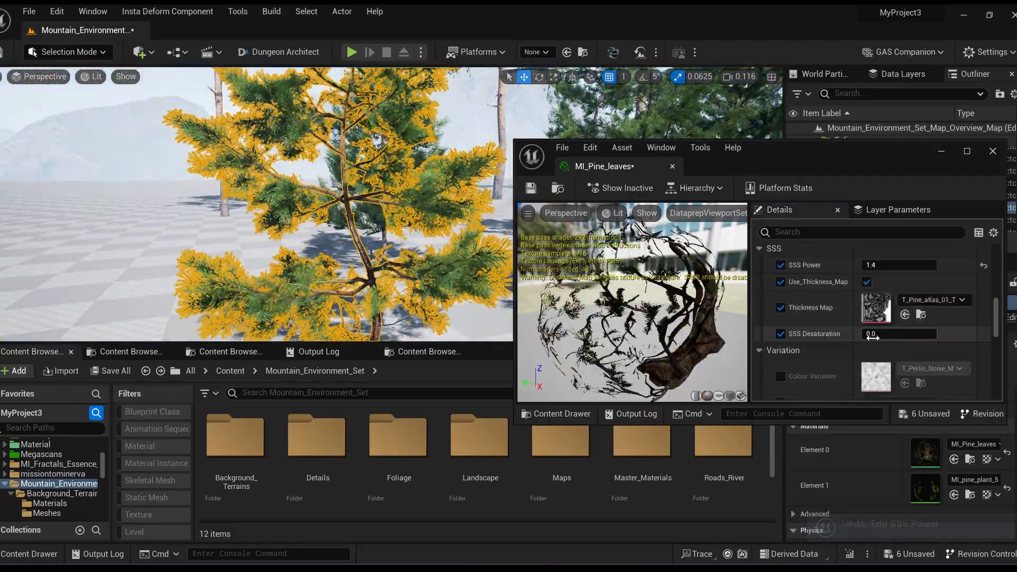
{"action": "left_click_drag", "start_coordinate": [885, 338], "coordinate": [841, 326]}
{"action": "key", "text": "ctrl+z"}
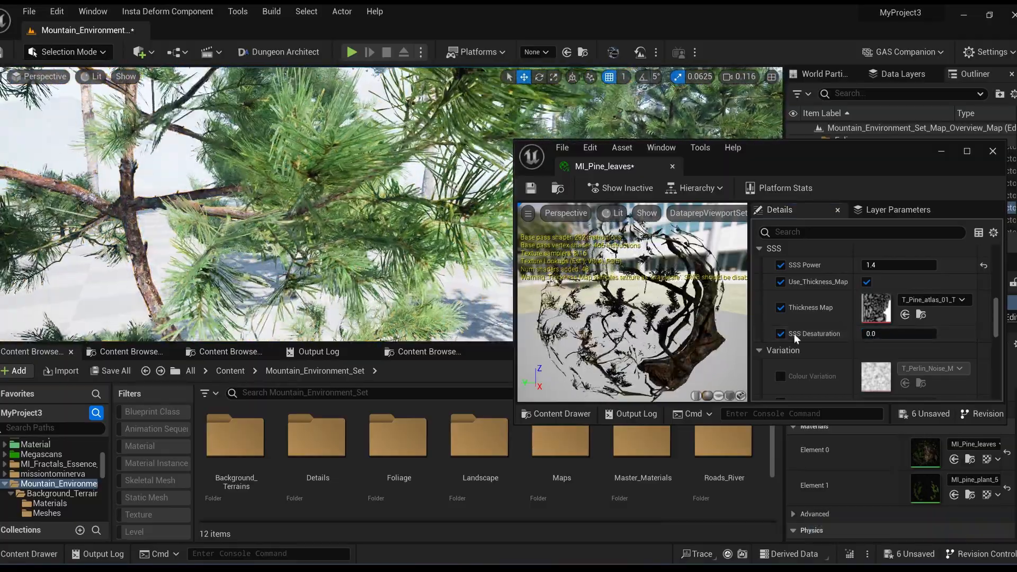
{"action": "type", "text": "1"}
{"action": "key", "text": "Return"}
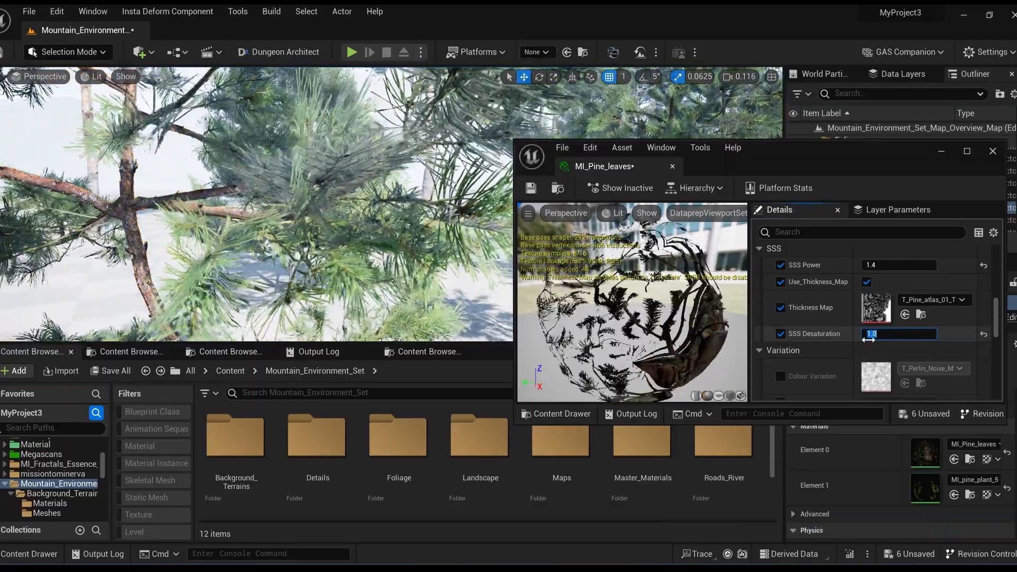
{"action": "type", "text": "0"}
{"action": "key", "text": "Return"}
Enable the Colour Variation and Variation Texture Size overrides, try another texture size, and undo the size change
{"action": "scroll", "coordinate": [893, 359], "scroll_direction": "down", "scroll_amount": 3}
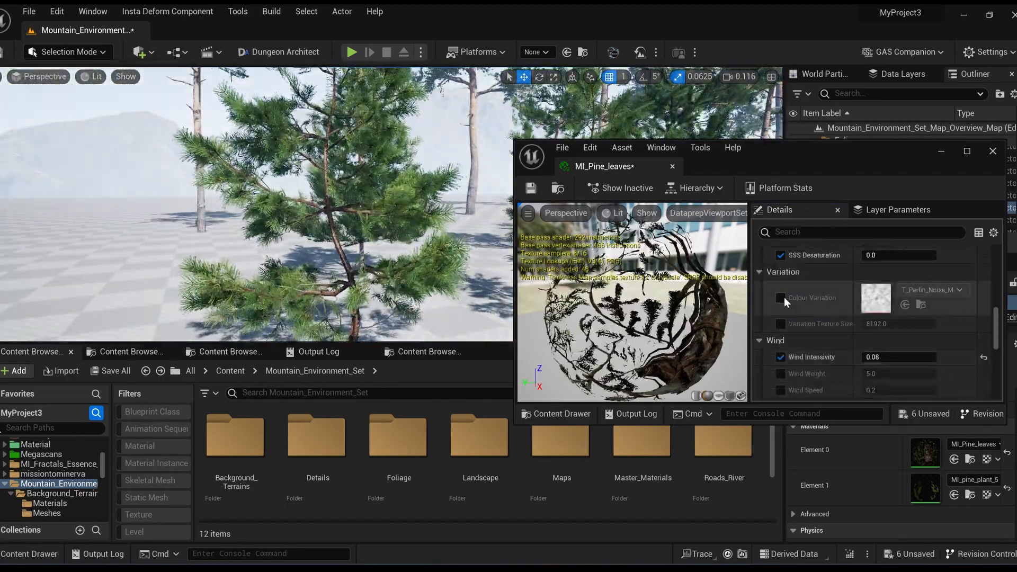
{"action": "left_click", "coordinate": [781, 298]}
{"action": "left_click", "coordinate": [780, 324]}
{"action": "left_click_drag", "start_coordinate": [879, 323], "coordinate": [749, 329]}
{"action": "key", "text": "ctrl+z"}
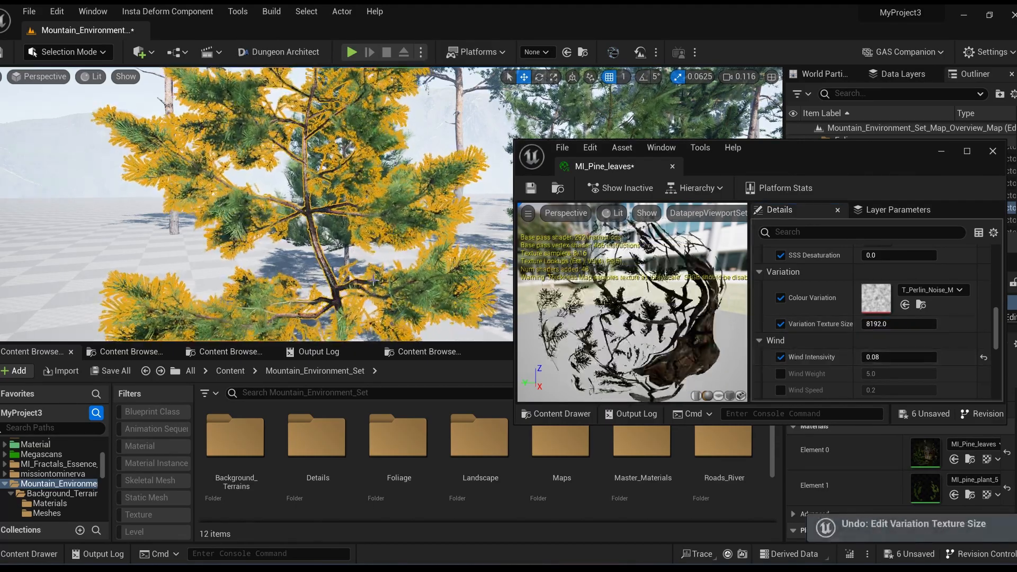
Inspect the pine's colour variation from other angles and turn the Colour Variation override off
{"action": "right_click_drag", "start_coordinate": [394, 274], "coordinate": [394, 312]}
{"action": "right_click", "coordinate": [394, 275]}
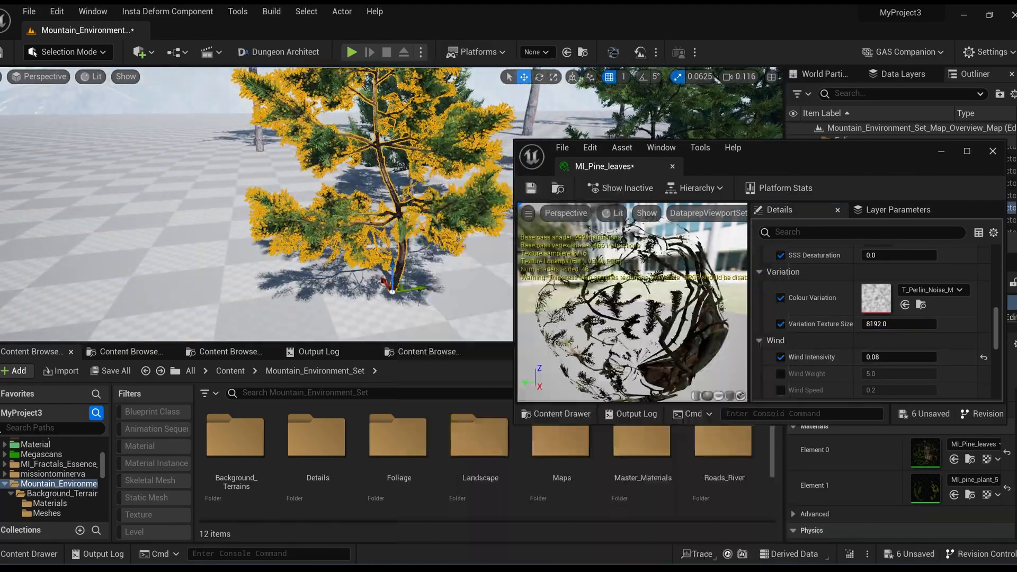
{"action": "right_click_drag", "start_coordinate": [394, 274], "coordinate": [396, 289]}
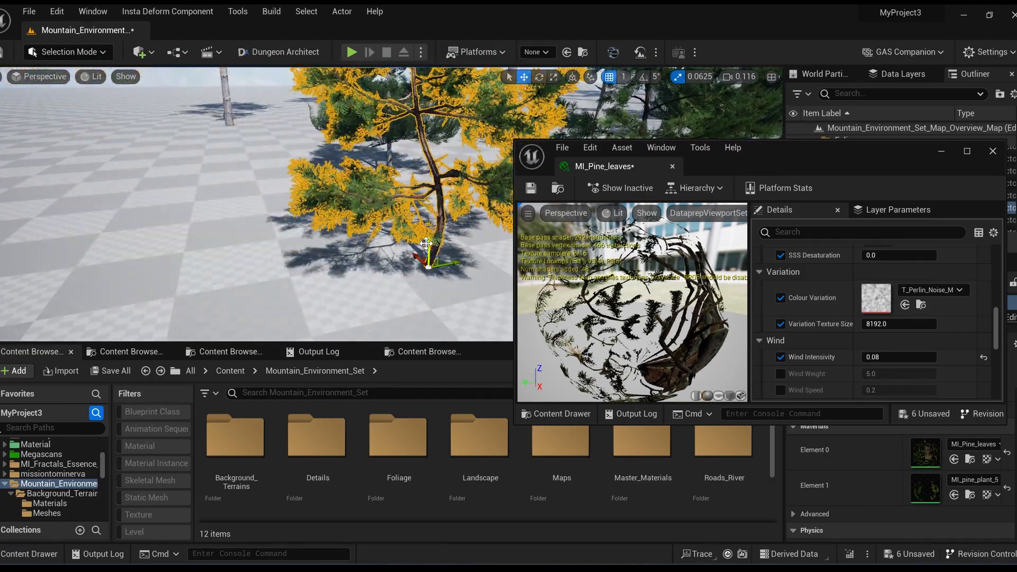
{"action": "key", "text": "ctrl+z"}
{"action": "left_click", "coordinate": [780, 298]}
Select the background terrain instead of the pine, try a different Wind Intensivity value and undo it
{"action": "scroll", "coordinate": [881, 355], "scroll_direction": "down", "scroll_amount": 1}
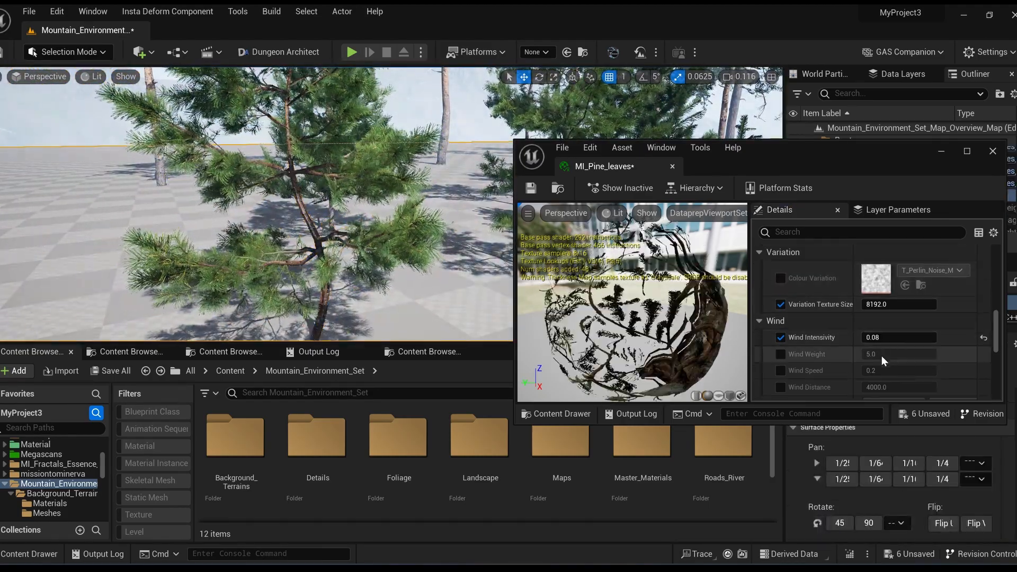
{"action": "right_click_drag", "start_coordinate": [324, 291], "coordinate": [307, 269]}
{"action": "left_click", "coordinate": [499, 121]}
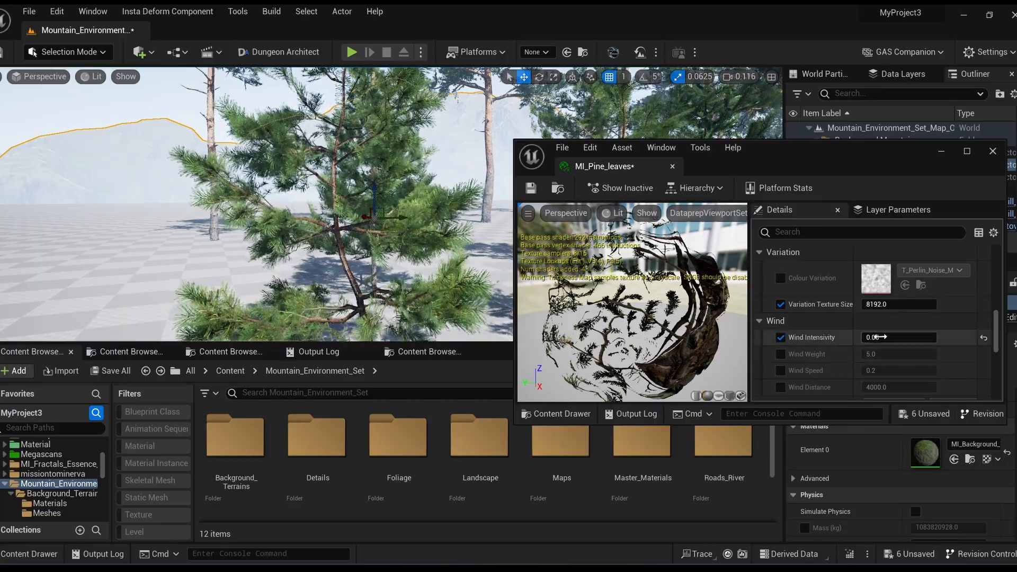
{"action": "left_click_drag", "start_coordinate": [880, 337], "coordinate": [911, 338]}
{"action": "key", "text": "ctrl+z"}
Enable the Wind Weight and Wind Speed overrides, try another wind value and undo the latest changes
{"action": "left_click", "coordinate": [780, 354]}
{"action": "left_click", "coordinate": [780, 370]}
{"action": "scroll", "coordinate": [842, 338], "scroll_direction": "down", "scroll_amount": 1}
{"action": "left_click_drag", "start_coordinate": [880, 332], "coordinate": [859, 349]}
{"action": "key", "text": "ctrl+z"}
{"action": "left_click", "coordinate": [780, 348]}
{"action": "key", "text": "ctrl+z"}
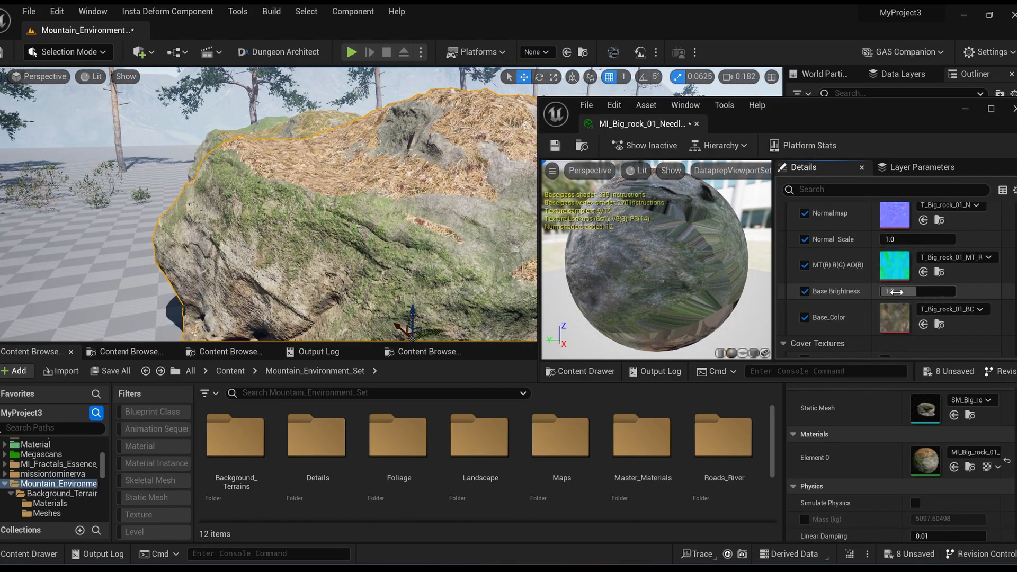
Lower Base Brightness to about 0.76 in the big rock's needle-covered material and check its Cover Ammount setting
{"action": "left_click_drag", "start_coordinate": [894, 291], "coordinate": [874, 291]}
{"action": "key", "text": "ctrl+z"}
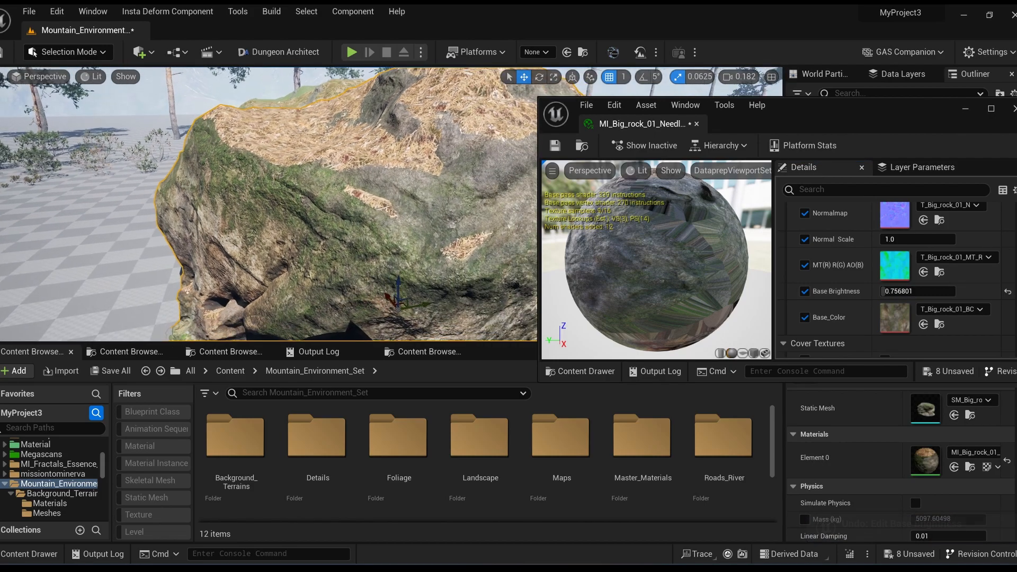
{"action": "scroll", "coordinate": [910, 297], "scroll_direction": "down", "scroll_amount": 3}
{"action": "left_click", "coordinate": [900, 298]}
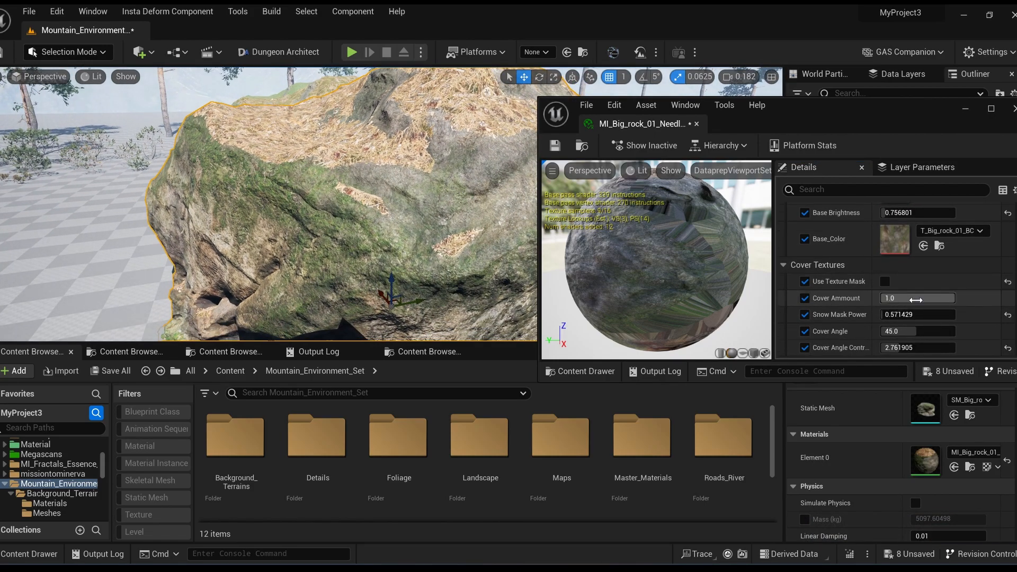
Try Use Texture Mask on the big rock material while reviewing its texture parameters, and turn it back off
{"action": "left_click", "coordinate": [884, 281]}
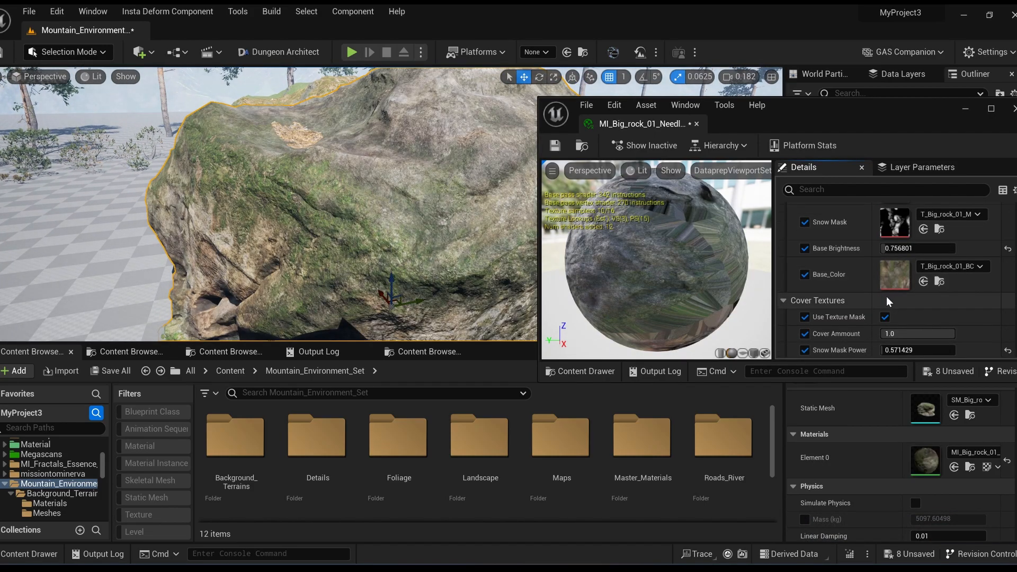
{"action": "scroll", "coordinate": [885, 318], "scroll_direction": "down", "scroll_amount": 5}
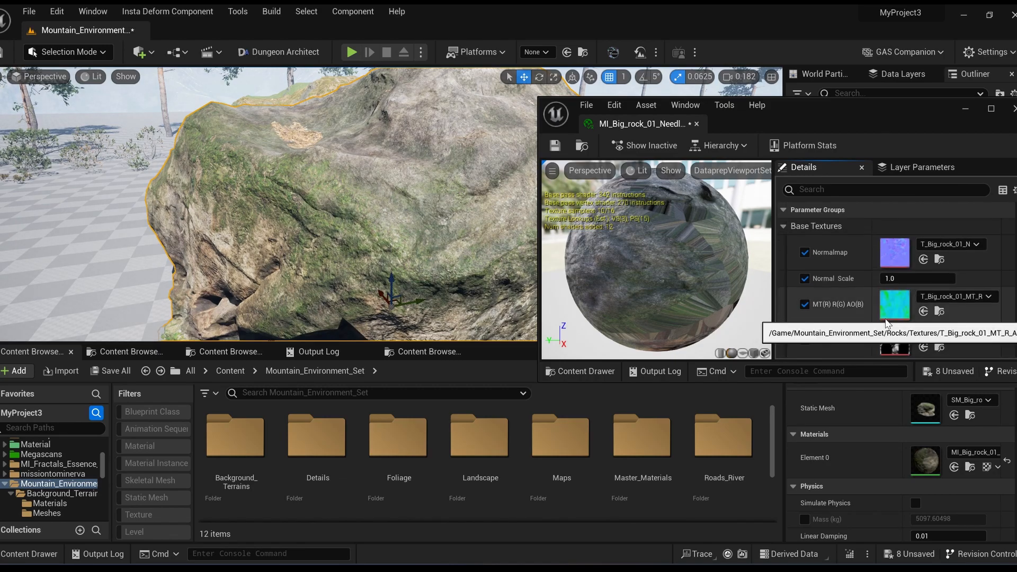
{"action": "scroll", "coordinate": [897, 312], "scroll_direction": "down", "scroll_amount": 12}
{"action": "scroll", "coordinate": [957, 322], "scroll_direction": "up", "scroll_amount": 15}
{"action": "scroll", "coordinate": [884, 317], "scroll_direction": "down", "scroll_amount": 1}
{"action": "left_click", "coordinate": [884, 319]}
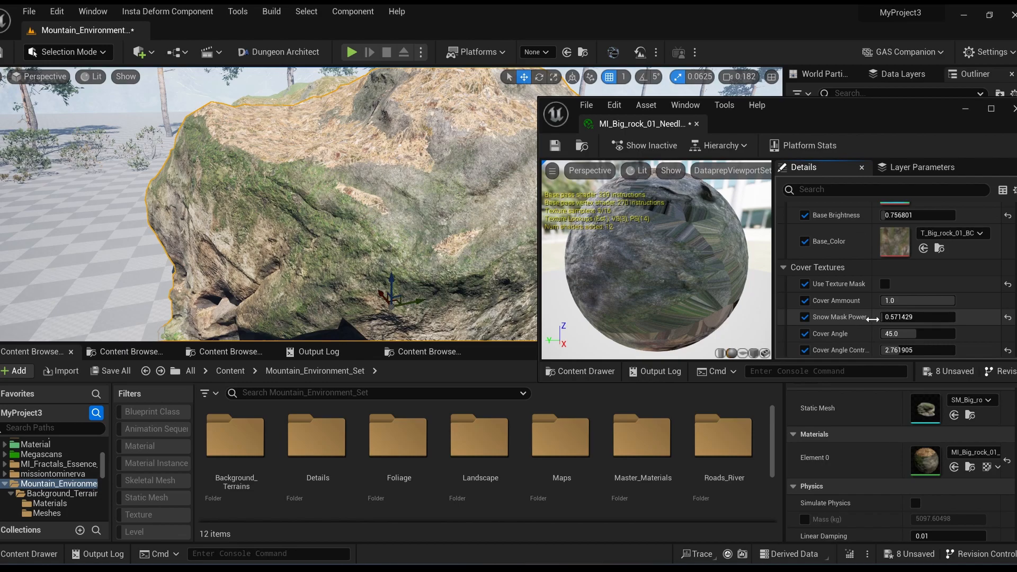
Set Snow Mask Power to 10.0 and Cover Angle to 31.68 on the rock, and raise the cover angle control to about 8.84
{"action": "mouse_move", "coordinate": [887, 279]}
{"action": "left_mouse_down"}
{"action": "mouse_move", "coordinate": [955, 279]}
{"action": "mouse_move", "coordinate": [895, 295]}
{"action": "left_mouse_up"}
{"action": "scroll", "coordinate": [846, 291], "scroll_direction": "up", "scroll_amount": 5}
{"action": "scroll", "coordinate": [843, 292], "scroll_direction": "down", "scroll_amount": 6}
{"action": "scroll", "coordinate": [895, 305], "scroll_direction": "down", "scroll_amount": 1}
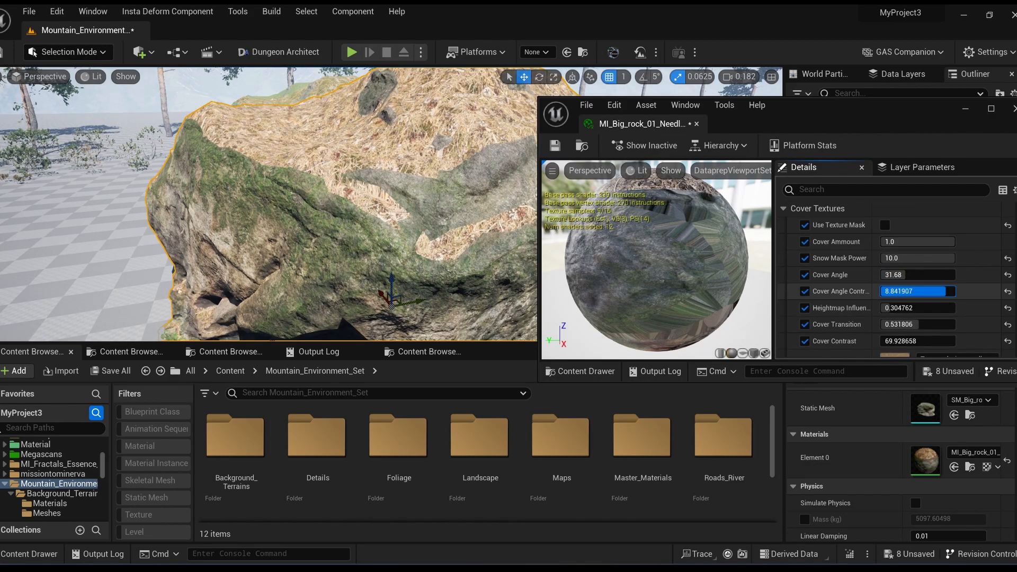
Set the cover angle control to about 1.22 and Heightmap Influence to about 0.39, then try Cover Transition and undo it
{"action": "mouse_move", "coordinate": [895, 324]}
{"action": "left_mouse_down"}
{"action": "mouse_move", "coordinate": [937, 324]}
{"action": "mouse_move", "coordinate": [895, 325]}
{"action": "mouse_move", "coordinate": [901, 341]}
{"action": "mouse_move", "coordinate": [888, 341]}
{"action": "left_mouse_up"}
{"action": "key", "text": "ctrl+z"}
{"action": "key", "text": "ctrl+z"}
{"action": "key", "text": "ctrl+z"}
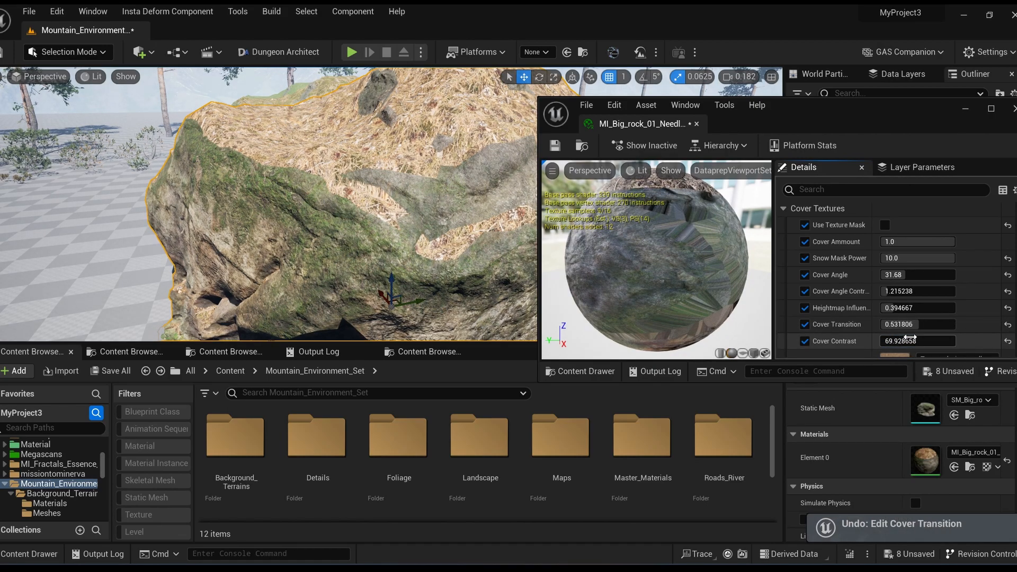
Replace the rock material's Cover Color texture with T_Mountain_02_HeavySnow_CLR
{"action": "scroll", "coordinate": [912, 337], "scroll_direction": "down", "scroll_amount": 5}
{"action": "left_click", "coordinate": [972, 264]}
{"action": "type", "text": "snow"}
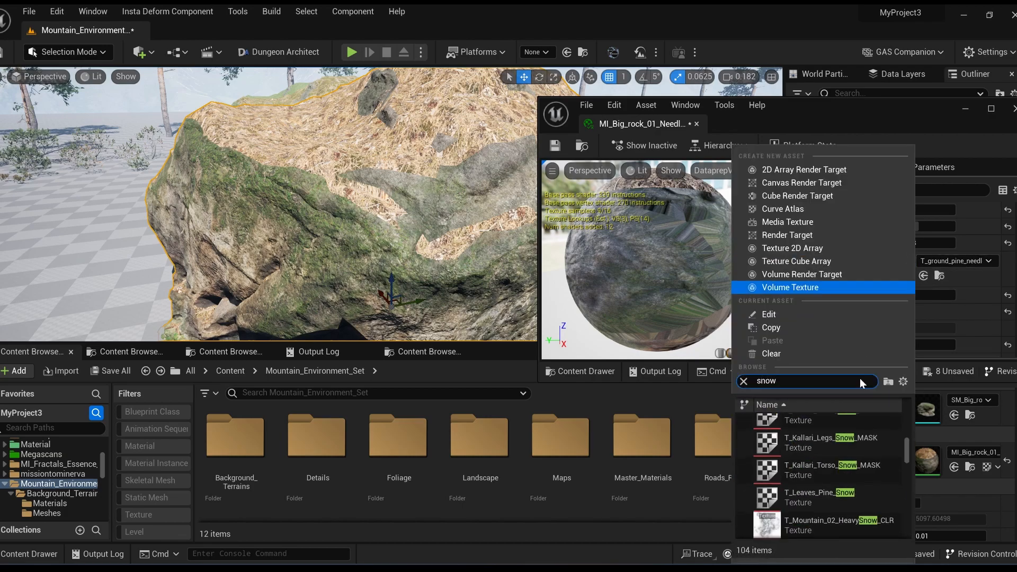
{"action": "left_click_drag", "start_coordinate": [906, 454], "coordinate": [873, 413]}
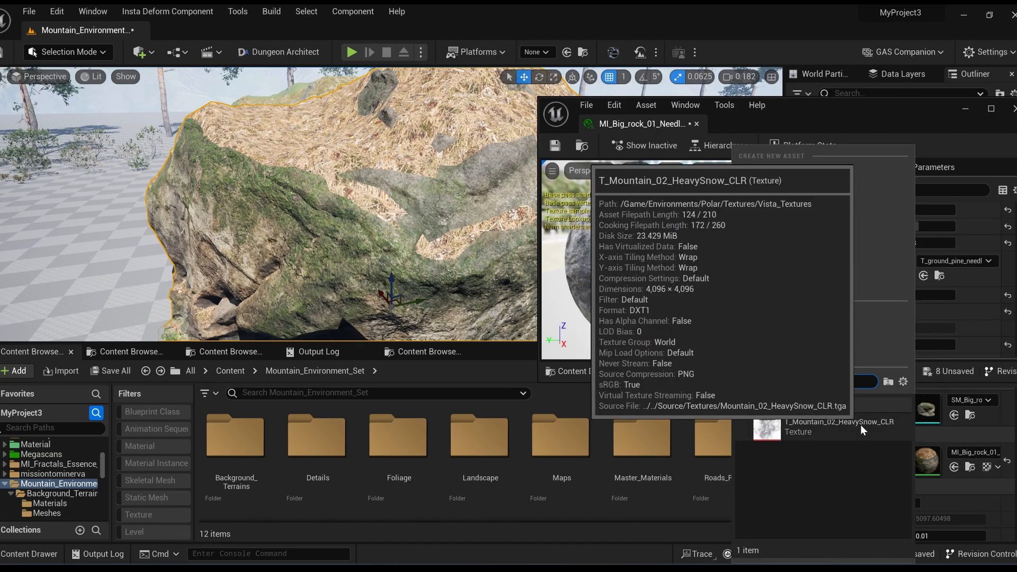
{"action": "left_click", "coordinate": [860, 424]}
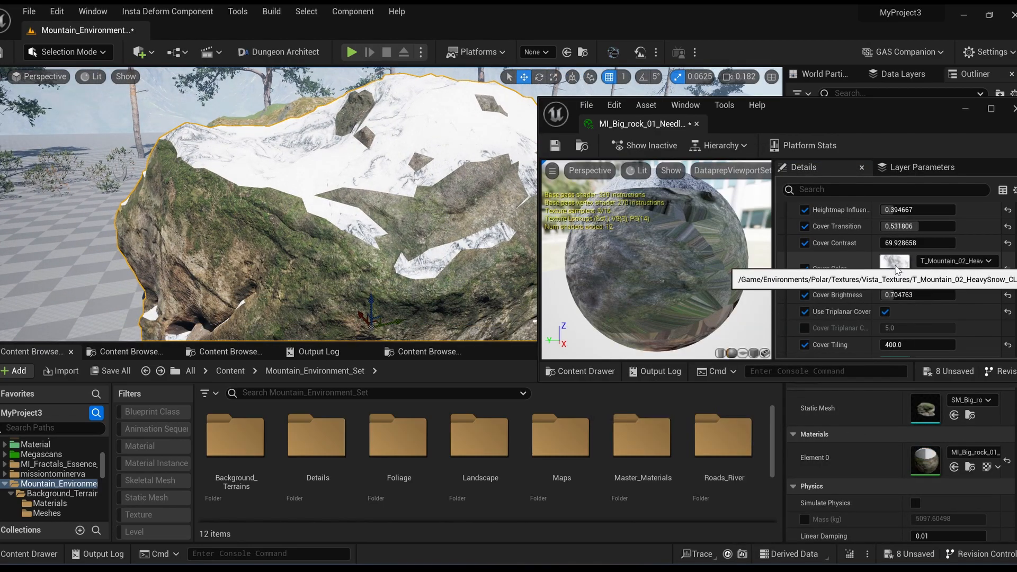
Try switching Use Triplanar Cover off and on while viewing the snow cover on the big rock
{"action": "key", "text": "w"}
{"action": "mouse_move", "coordinate": [381, 212]}
{"action": "right_mouse_down"}
{"action": "mouse_move", "coordinate": [392, 201]}
{"action": "mouse_move", "coordinate": [392, 243]}
{"action": "mouse_move", "coordinate": [370, 212]}
{"action": "mouse_move", "coordinate": [381, 212]}
{"action": "mouse_move", "coordinate": [350, 217]}
{"action": "mouse_move", "coordinate": [398, 215]}
{"action": "right_mouse_up"}
{"action": "scroll", "coordinate": [871, 304], "scroll_direction": "down", "scroll_amount": 4}
{"action": "key", "text": "s"}
{"action": "left_click", "coordinate": [883, 233]}
{"action": "left_click", "coordinate": [882, 233]}
{"action": "left_click", "coordinate": [885, 234]}
{"action": "right_click_drag", "start_coordinate": [443, 249], "coordinate": [461, 270]}
{"action": "key", "text": "s"}
Keep Use Triplanar Cover enabled, override the Cover Triplanar value with about 16.98 and set Cover Tiling to about 410.12
{"action": "left_click", "coordinate": [885, 234]}
{"action": "mouse_move", "coordinate": [371, 254]}
{"action": "left_mouse_down"}
{"action": "mouse_move", "coordinate": [346, 260]}
{"action": "mouse_move", "coordinate": [379, 250]}
{"action": "left_mouse_up"}
{"action": "left_click", "coordinate": [804, 247]}
{"action": "left_click_drag", "start_coordinate": [915, 251], "coordinate": [948, 251]}
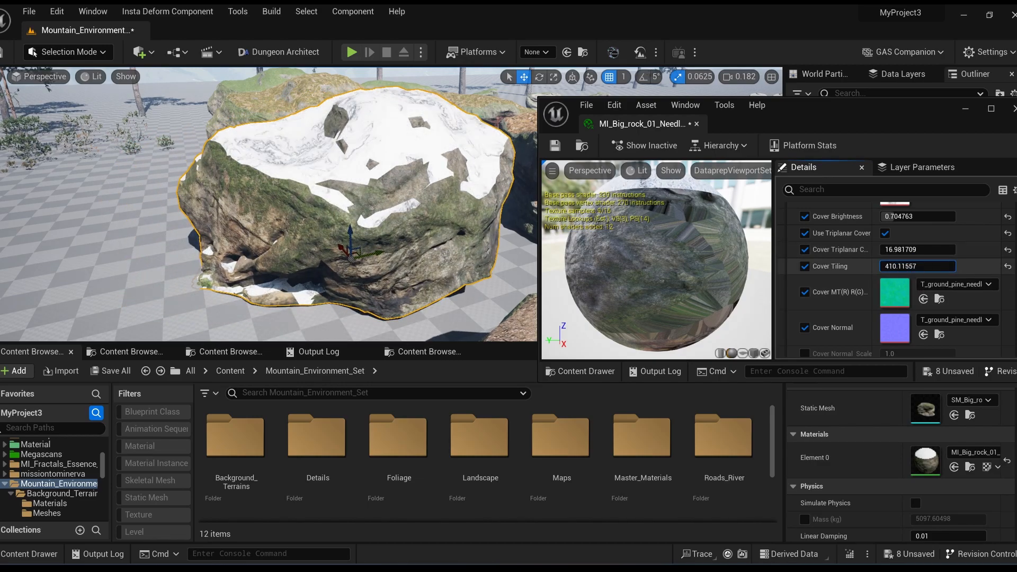
Try the rock material with Use Dynamic Snow disabled and enable it again
{"action": "scroll", "coordinate": [812, 283], "scroll_direction": "down", "scroll_amount": 5}
{"action": "left_click", "coordinate": [884, 274]}
{"action": "scroll", "coordinate": [882, 274], "scroll_direction": "down", "scroll_amount": 3}
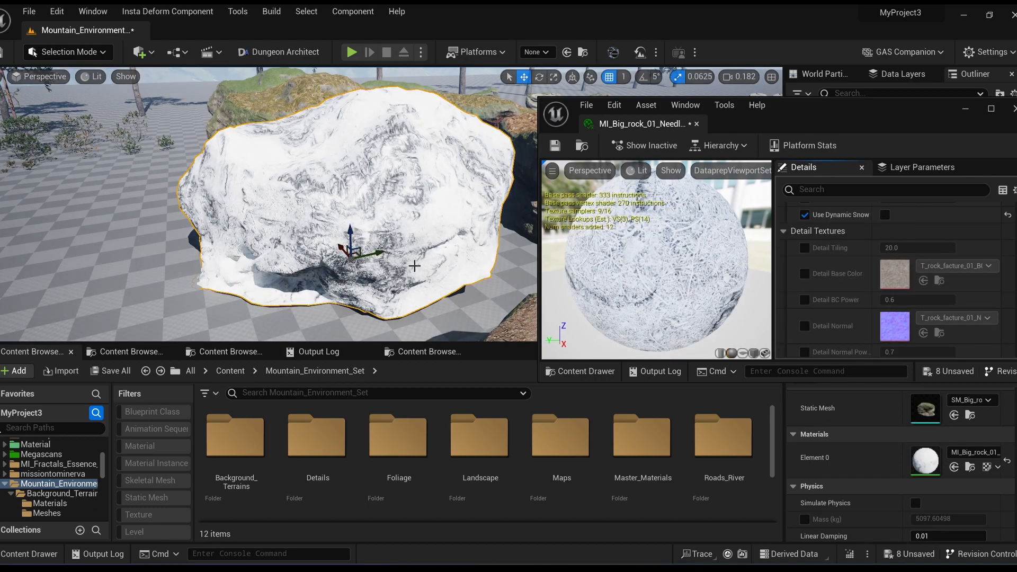
{"action": "left_click", "coordinate": [884, 214]}
{"action": "scroll", "coordinate": [865, 258], "scroll_direction": "up", "scroll_amount": 3}
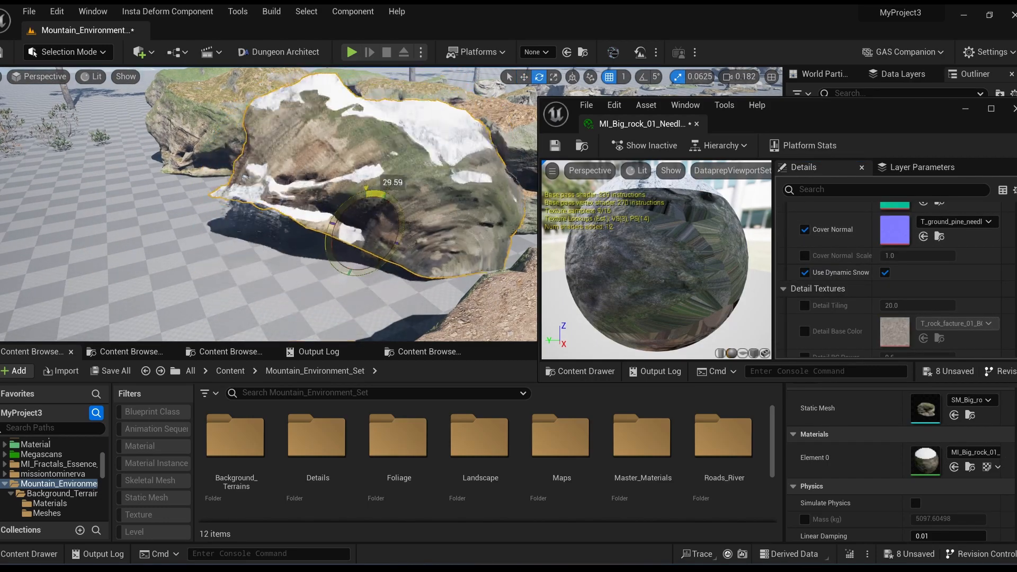
Try rotating the big rock to test how the snow cover follows its orientation, and undo the rotations
{"action": "mouse_move", "coordinate": [343, 211]}
{"action": "right_mouse_down"}
{"action": "mouse_move", "coordinate": [343, 180]}
{"action": "mouse_move", "coordinate": [343, 212]}
{"action": "right_mouse_up"}
{"action": "key", "text": "e"}
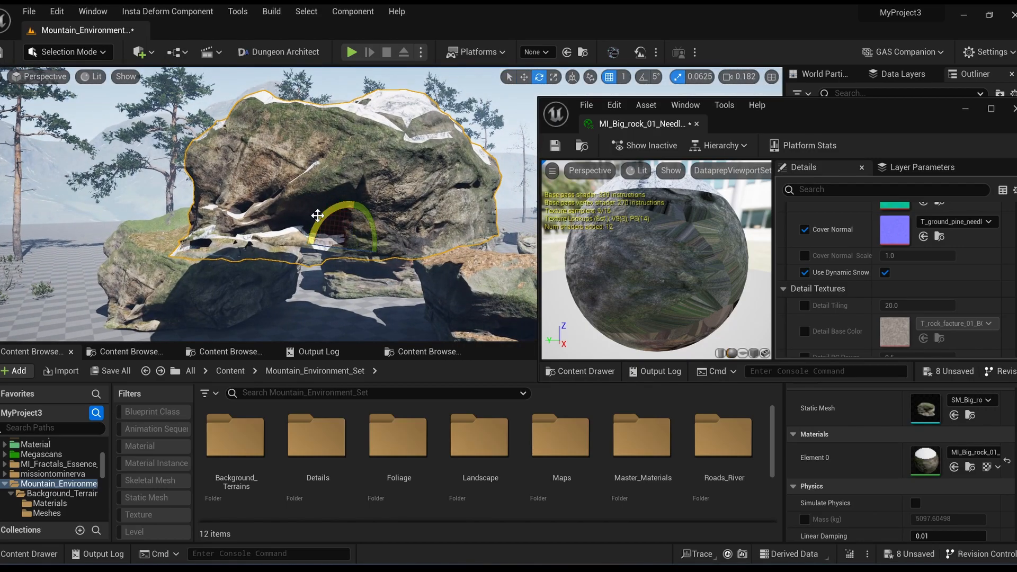
{"action": "left_click_drag", "start_coordinate": [343, 212], "coordinate": [318, 228]}
{"action": "right_click_drag", "start_coordinate": [318, 227], "coordinate": [301, 265]}
{"action": "key", "text": "ctrl+z"}
{"action": "right_click_drag", "start_coordinate": [351, 237], "coordinate": [351, 212]}
{"action": "key", "text": "ctrl+z"}
{"action": "scroll", "coordinate": [862, 318], "scroll_direction": "up", "scroll_amount": 10}
{"action": "scroll", "coordinate": [859, 314], "scroll_direction": "down", "scroll_amount": 3}
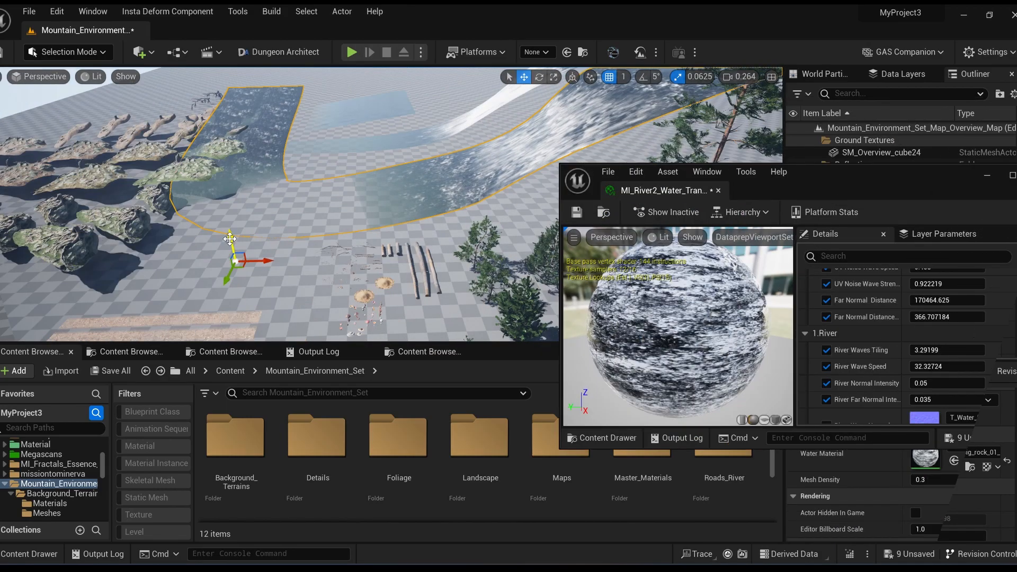
In the river water material, set UV Noise Wave Tiling to about 1148.39 and UV Noise Wave Speed to about 0.37
{"action": "mouse_move", "coordinate": [229, 239]}
{"action": "right_mouse_down"}
{"action": "mouse_move", "coordinate": [230, 225]}
{"action": "mouse_move", "coordinate": [233, 264]}
{"action": "mouse_move", "coordinate": [226, 212]}
{"action": "mouse_move", "coordinate": [259, 255]}
{"action": "mouse_move", "coordinate": [270, 239]}
{"action": "mouse_move", "coordinate": [233, 243]}
{"action": "right_mouse_up"}
{"action": "scroll", "coordinate": [931, 339], "scroll_direction": "up", "scroll_amount": 3}
{"action": "left_click_drag", "start_coordinate": [927, 309], "coordinate": [912, 326]}
{"action": "right_click_drag", "start_coordinate": [318, 233], "coordinate": [339, 265]}
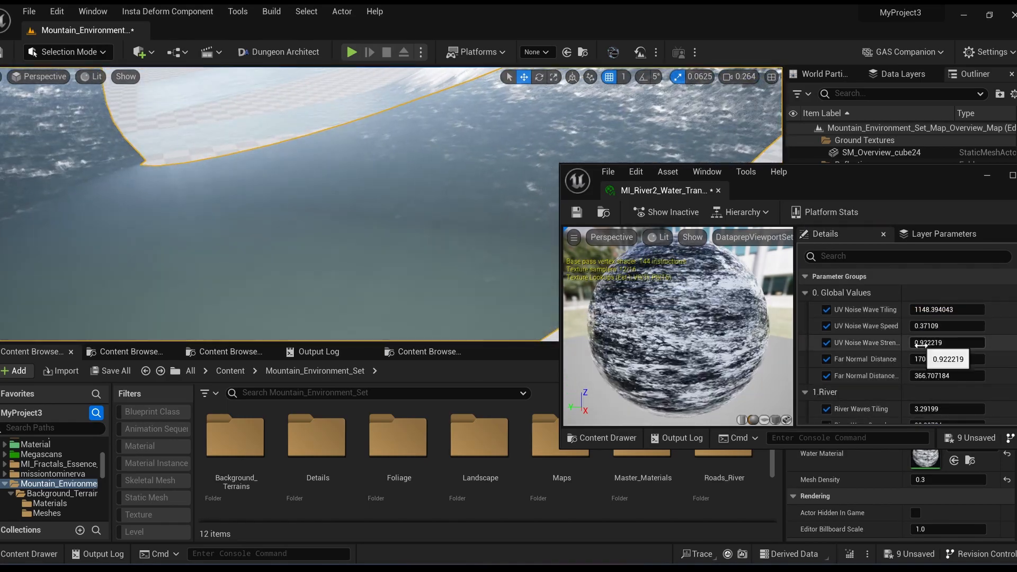
Set the river's UV noise wave strength to about 1.85 and its two Far Normal Distance values to about 34090.48 and 82200.93
{"action": "left_click_drag", "start_coordinate": [920, 343], "coordinate": [942, 343]}
{"action": "mouse_move", "coordinate": [921, 359]}
{"action": "left_mouse_down"}
{"action": "mouse_move", "coordinate": [927, 376]}
{"action": "mouse_move", "coordinate": [950, 375]}
{"action": "mouse_move", "coordinate": [911, 370]}
{"action": "mouse_move", "coordinate": [935, 366]}
{"action": "left_mouse_up"}
Lower River Waves Tiling to about 0.74 and River Wave Speed to about 0.34
{"action": "scroll", "coordinate": [900, 350], "scroll_direction": "down", "scroll_amount": 2}
{"action": "scroll", "coordinate": [924, 373], "scroll_direction": "down", "scroll_amount": 1}
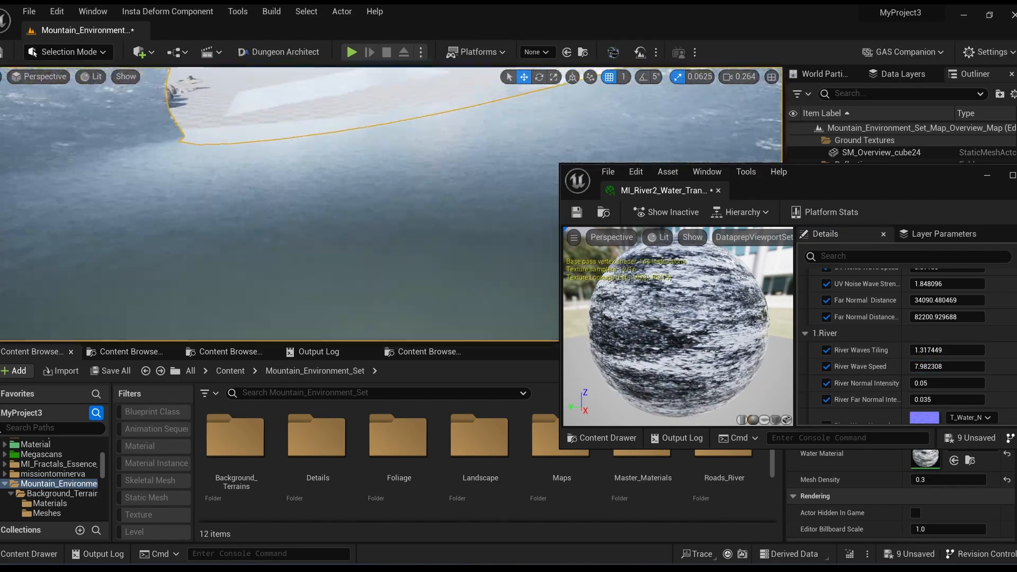
{"action": "left_click_drag", "start_coordinate": [932, 350], "coordinate": [927, 350]}
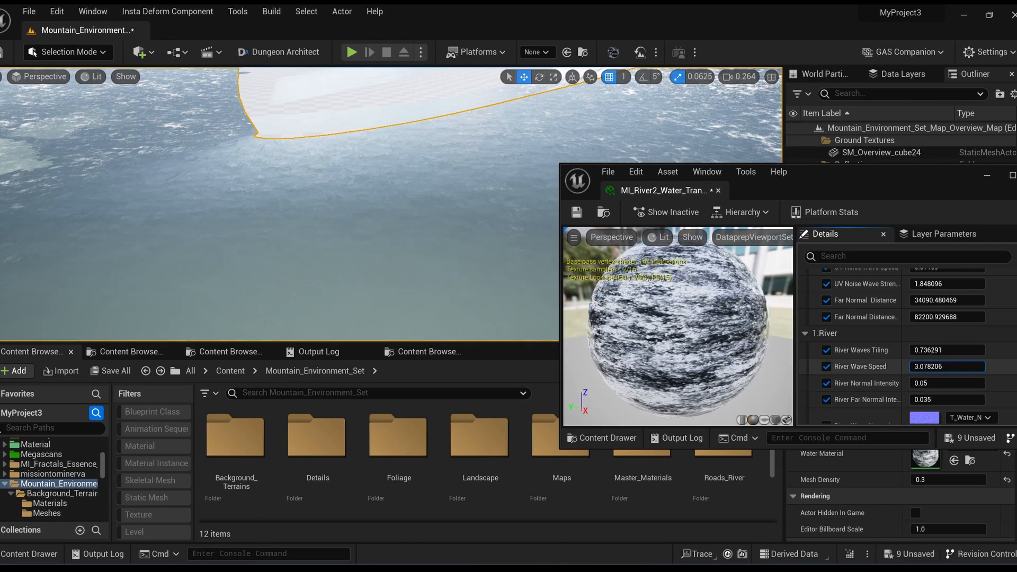
{"action": "left_click_drag", "start_coordinate": [946, 365], "coordinate": [931, 366]}
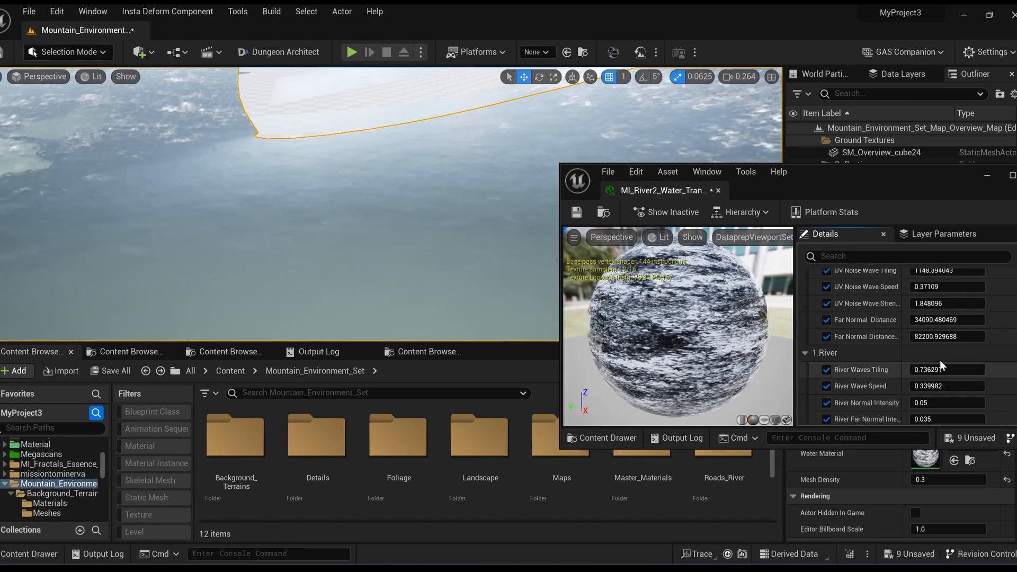
Raise River Normal Intensity to about 0.56 and the river far normal intensity to about 62.44
{"action": "scroll", "coordinate": [927, 326], "scroll_direction": "up", "scroll_amount": 3}
{"action": "scroll", "coordinate": [932, 405], "scroll_direction": "down", "scroll_amount": 3}
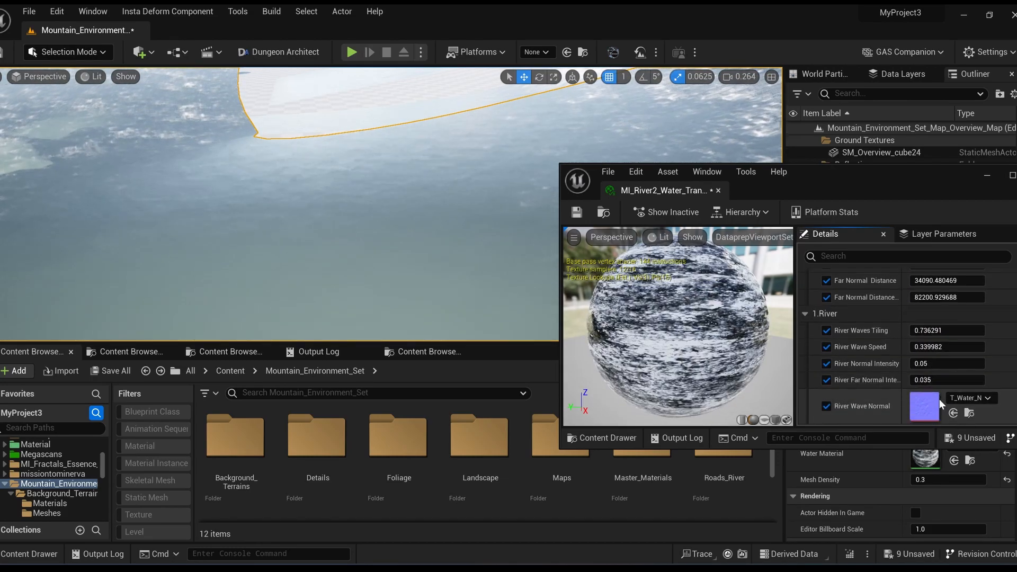
{"action": "left_click_drag", "start_coordinate": [929, 364], "coordinate": [953, 381]}
{"action": "scroll", "coordinate": [786, 365], "scroll_direction": "down", "scroll_amount": 3}
{"action": "scroll", "coordinate": [835, 362], "scroll_direction": "down", "scroll_amount": 4}
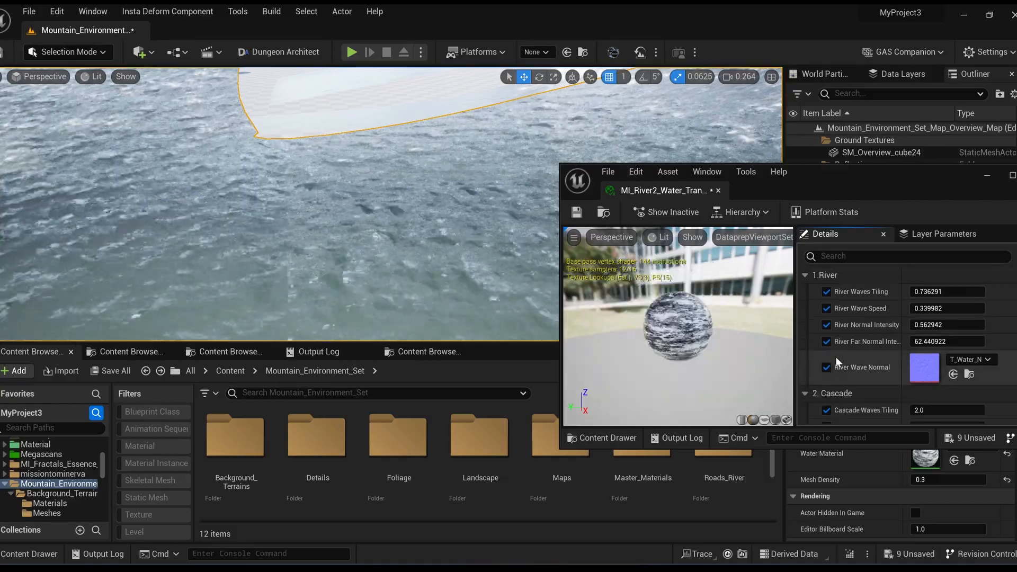
Set the cascade's waves tiling to about 12.99, speed 1429.01, normal intensity 22.61, color tiling 20.27 and base falloff 0.17
{"action": "left_click_drag", "start_coordinate": [918, 350], "coordinate": [934, 350]}
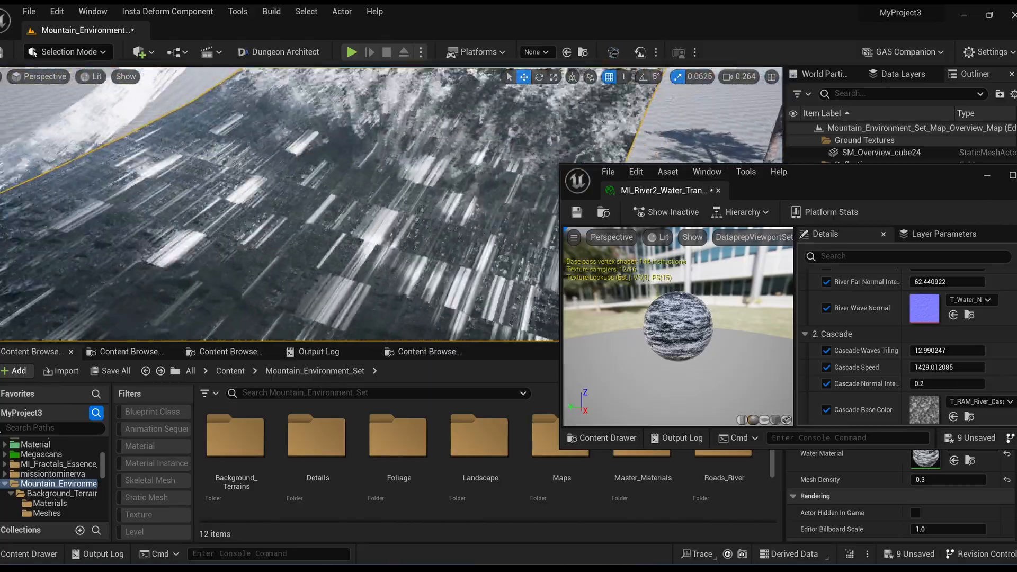
{"action": "scroll", "coordinate": [903, 389], "scroll_direction": "down", "scroll_amount": 4}
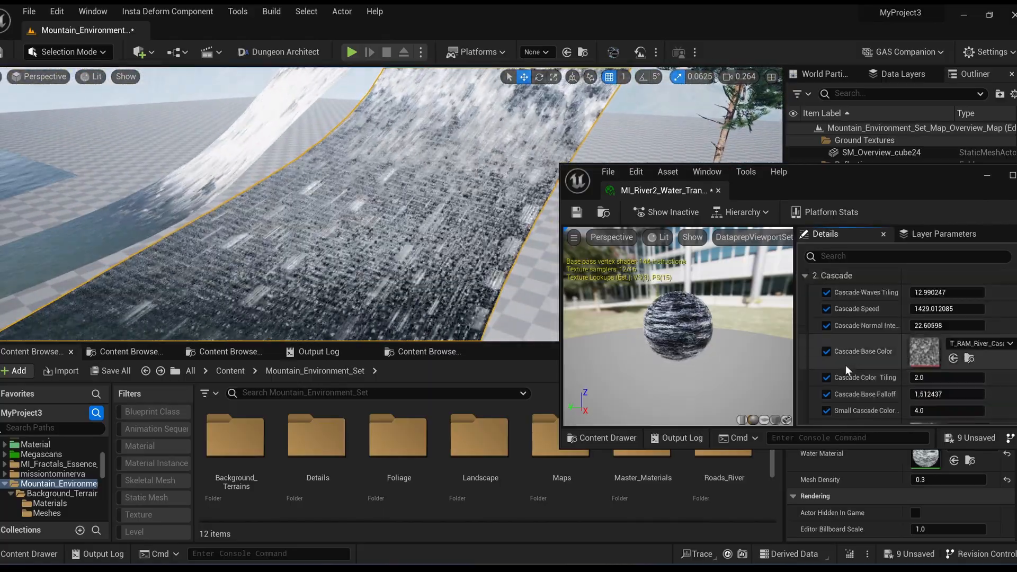
{"action": "scroll", "coordinate": [932, 329], "scroll_direction": "down", "scroll_amount": 2}
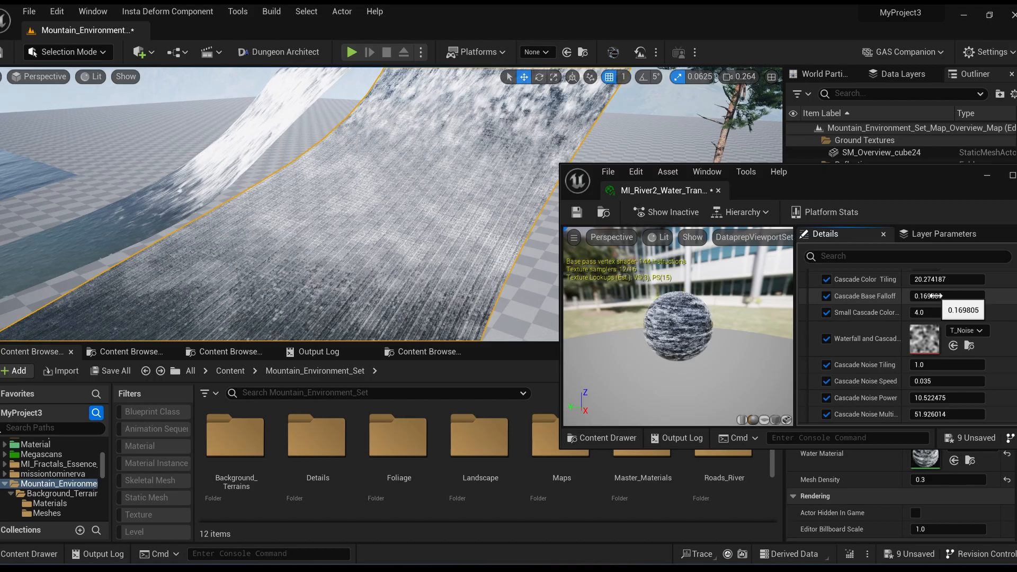
{"action": "scroll", "coordinate": [934, 332], "scroll_direction": "down", "scroll_amount": 1}
Adjust the Cascade Slope and its slope control value in the river water material
{"action": "scroll", "coordinate": [973, 360], "scroll_direction": "down", "scroll_amount": 3}
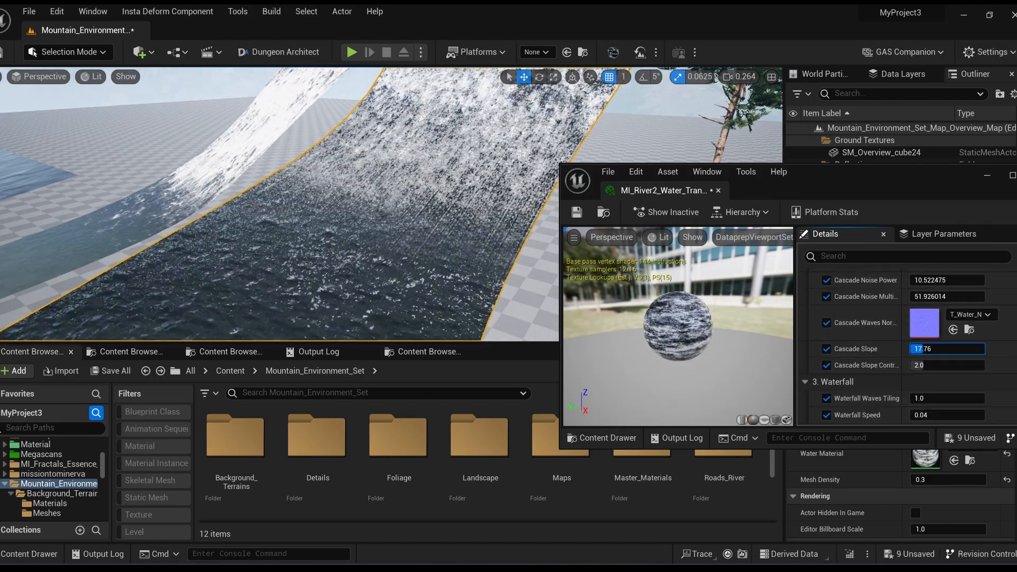
{"action": "mouse_move", "coordinate": [937, 349]}
{"action": "left_mouse_down"}
{"action": "mouse_move", "coordinate": [924, 349]}
{"action": "mouse_move", "coordinate": [940, 378]}
{"action": "mouse_move", "coordinate": [940, 358]}
{"action": "left_mouse_up"}
{"action": "scroll", "coordinate": [926, 364], "scroll_direction": "down", "scroll_amount": 1}
{"action": "scroll", "coordinate": [918, 377], "scroll_direction": "down", "scroll_amount": 2}
Adjust values in the Waterfall and flow map parameters of the river water material
{"action": "scroll", "coordinate": [911, 375], "scroll_direction": "down", "scroll_amount": 6}
{"action": "left_click_drag", "start_coordinate": [922, 324], "coordinate": [921, 345]}
{"action": "scroll", "coordinate": [885, 343], "scroll_direction": "down", "scroll_amount": 12}
{"action": "scroll", "coordinate": [920, 337], "scroll_direction": "up", "scroll_amount": 2}
{"action": "scroll", "coordinate": [924, 355], "scroll_direction": "down", "scroll_amount": 3}
{"action": "left_click_drag", "start_coordinate": [926, 303], "coordinate": [934, 320]}
Try different Shallow Water Desaturation values on the river, including 0, and undo the change
{"action": "right_click_drag", "start_coordinate": [424, 223], "coordinate": [344, 206]}
{"action": "scroll", "coordinate": [867, 374], "scroll_direction": "down", "scroll_amount": 3}
{"action": "left_click_drag", "start_coordinate": [927, 348], "coordinate": [960, 349]}
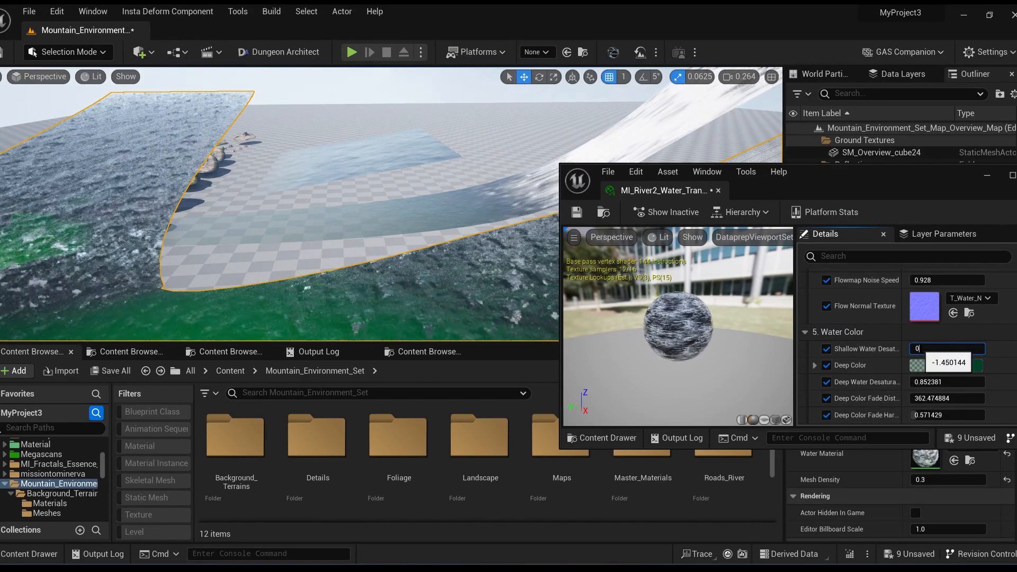
{"action": "key", "text": "Return"}
Try a dark blue Deep Color for the river water and cancel the color change
{"action": "left_click", "coordinate": [964, 365]}
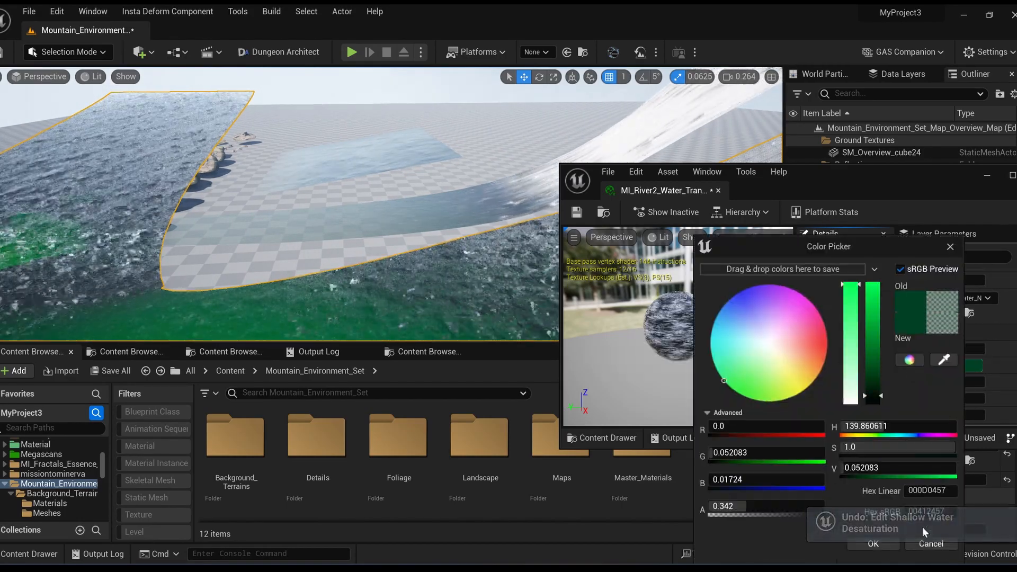
{"action": "left_click", "coordinate": [930, 543]}
{"action": "left_click", "coordinate": [953, 365]}
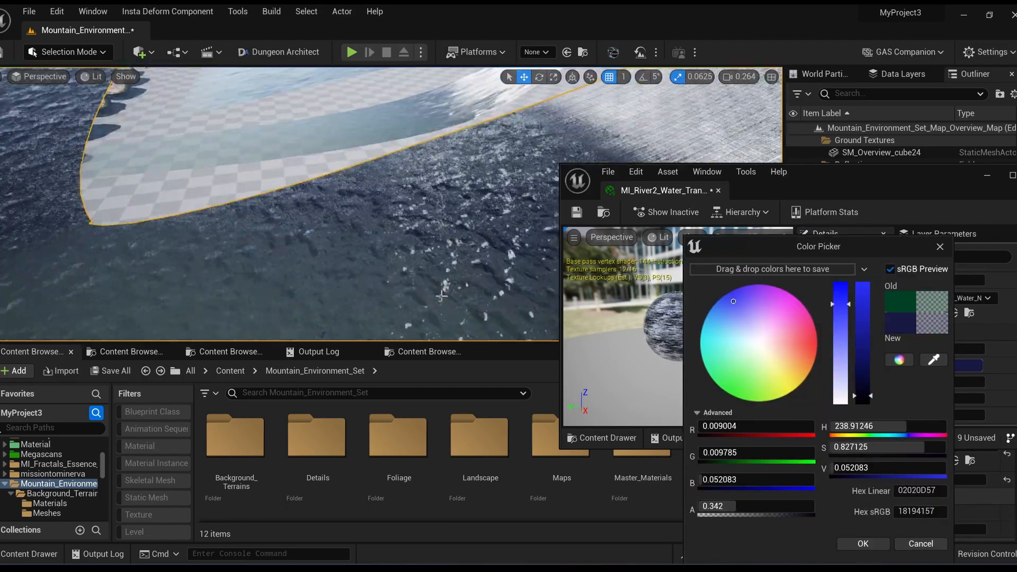
{"action": "left_click", "coordinate": [930, 543]}
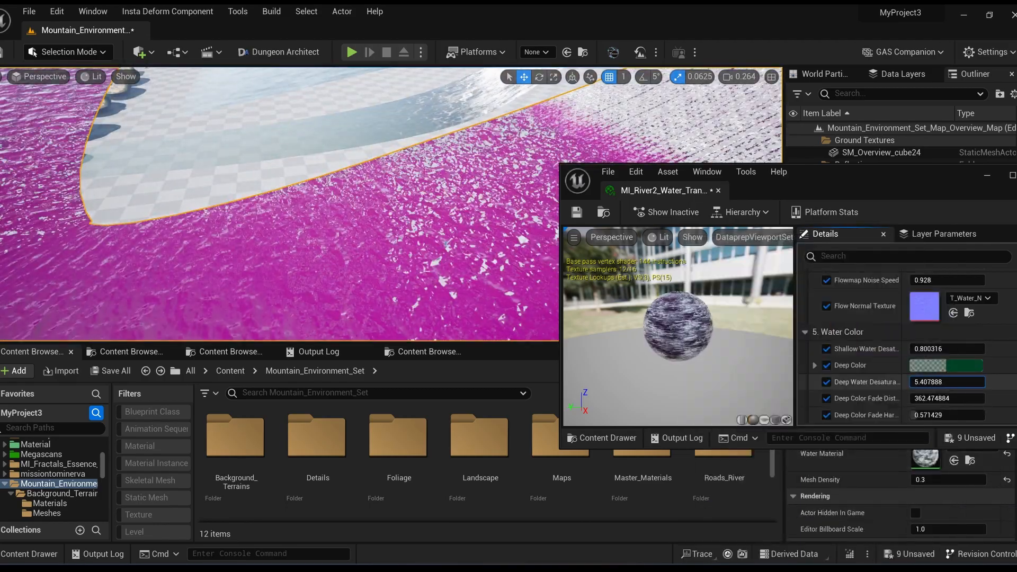
Try Deep Water Desaturation at about 5.41 and at 0, undoing both changes
{"action": "key", "text": "ctrl+z"}
{"action": "left_click", "coordinate": [940, 382]}
{"action": "type", "text": "0"}
{"action": "key", "text": "Return"}
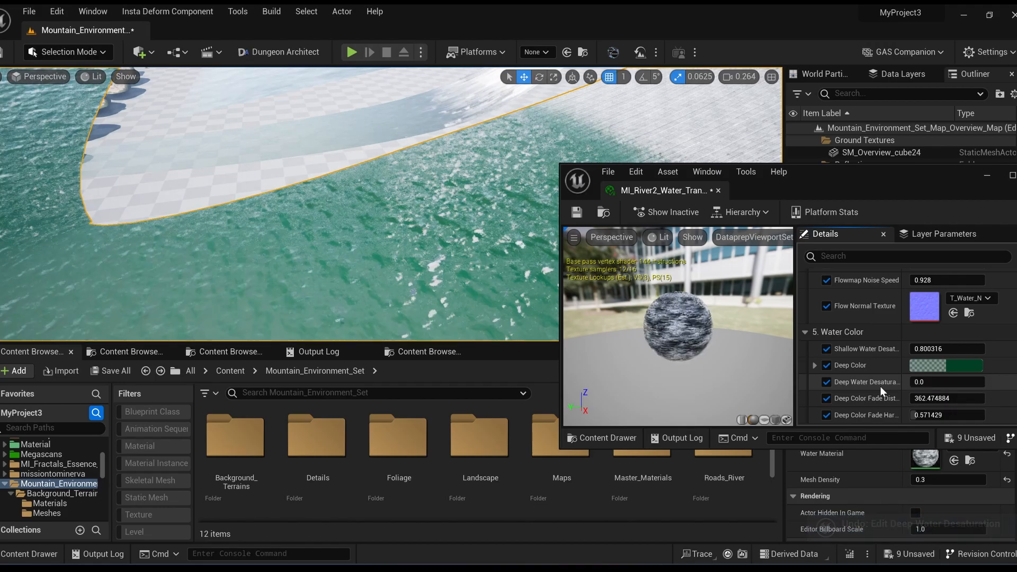
{"action": "key", "text": "ctrl+z"}
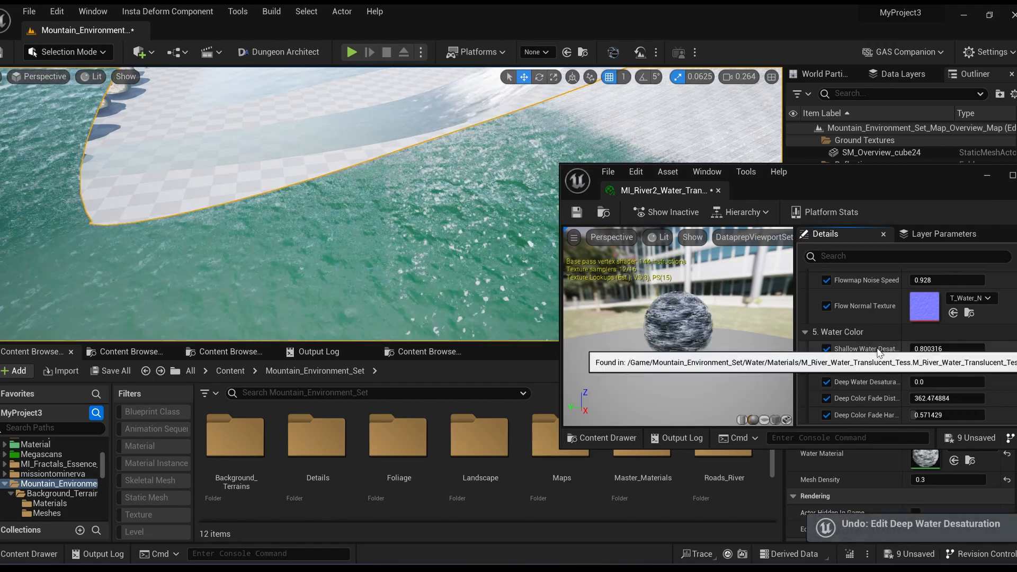
Try a different Deep Color Fade Distance and undo it, and adjust the deep color fade hardness
{"action": "scroll", "coordinate": [900, 355], "scroll_direction": "down", "scroll_amount": 2}
{"action": "left_click_drag", "start_coordinate": [947, 359], "coordinate": [982, 376]}
{"action": "key", "text": "ctrl+z"}
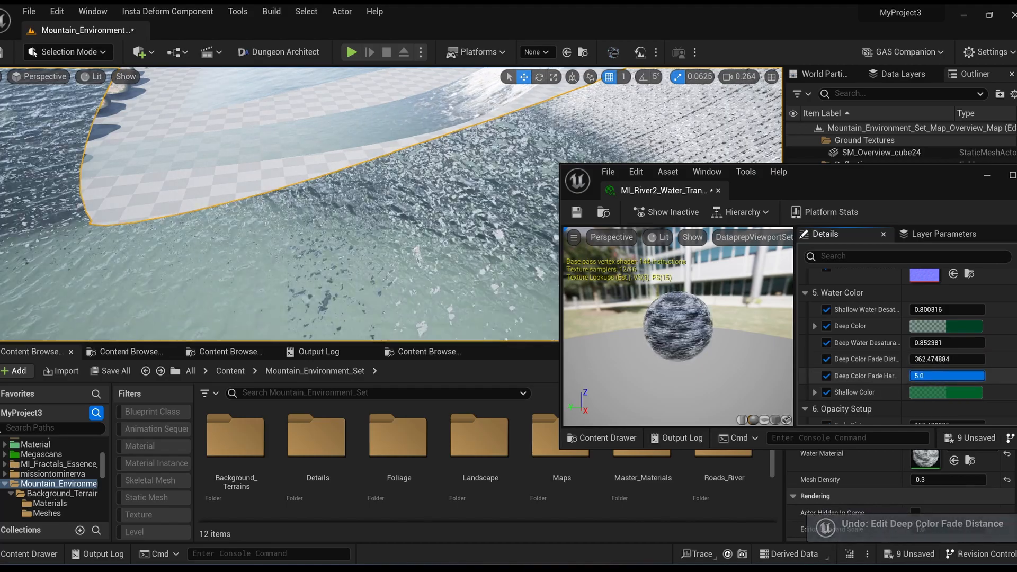
{"action": "right_click_drag", "start_coordinate": [253, 220], "coordinate": [212, 238]}
{"action": "left_click_drag", "start_coordinate": [974, 376], "coordinate": [918, 376]}
Try a blue Shallow Color for the river water and cancel the color change
{"action": "scroll", "coordinate": [865, 343], "scroll_direction": "down", "scroll_amount": 1}
{"action": "left_click", "coordinate": [948, 373]}
{"action": "left_click", "coordinate": [747, 300]}
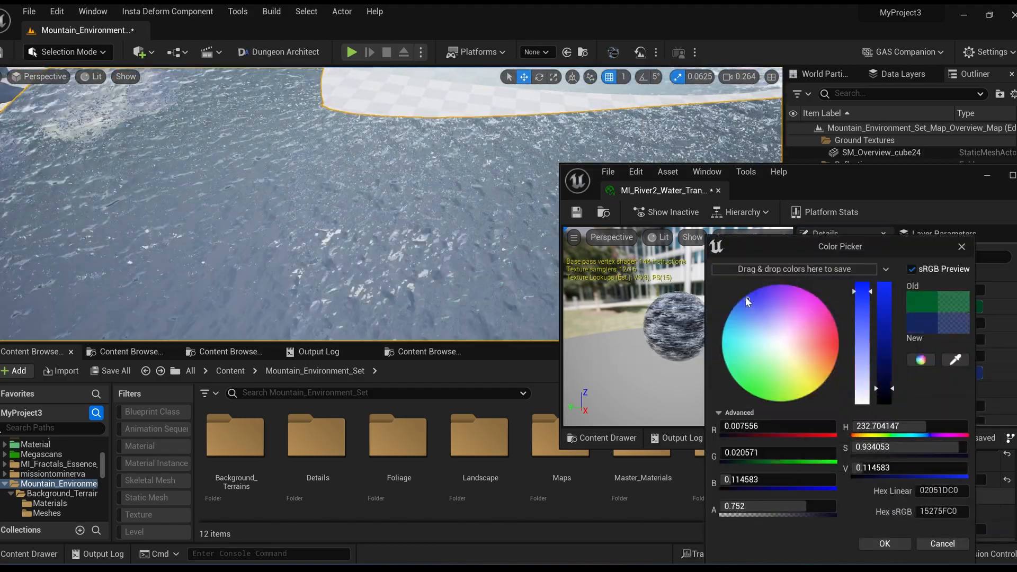
{"action": "left_click", "coordinate": [935, 543]}
Try the river's opacity fade settings and Opacity Fresnel value, undoing each change
{"action": "scroll", "coordinate": [917, 374], "scroll_direction": "down", "scroll_amount": 1}
{"action": "mouse_move", "coordinate": [930, 366]}
{"action": "left_mouse_down"}
{"action": "mouse_move", "coordinate": [961, 366]}
{"action": "mouse_move", "coordinate": [982, 382]}
{"action": "mouse_move", "coordinate": [924, 383]}
{"action": "left_mouse_up"}
{"action": "key", "text": "ctrl+z"}
{"action": "right_click_drag", "start_coordinate": [238, 212], "coordinate": [239, 238]}
{"action": "scroll", "coordinate": [930, 376], "scroll_direction": "down", "scroll_amount": 2}
{"action": "mouse_move", "coordinate": [931, 358]}
{"action": "left_mouse_down"}
{"action": "mouse_move", "coordinate": [975, 358]}
{"action": "mouse_move", "coordinate": [921, 357]}
{"action": "left_mouse_up"}
{"action": "right_click_drag", "start_coordinate": [238, 265], "coordinate": [238, 212]}
{"action": "key", "text": "ctrl+z"}
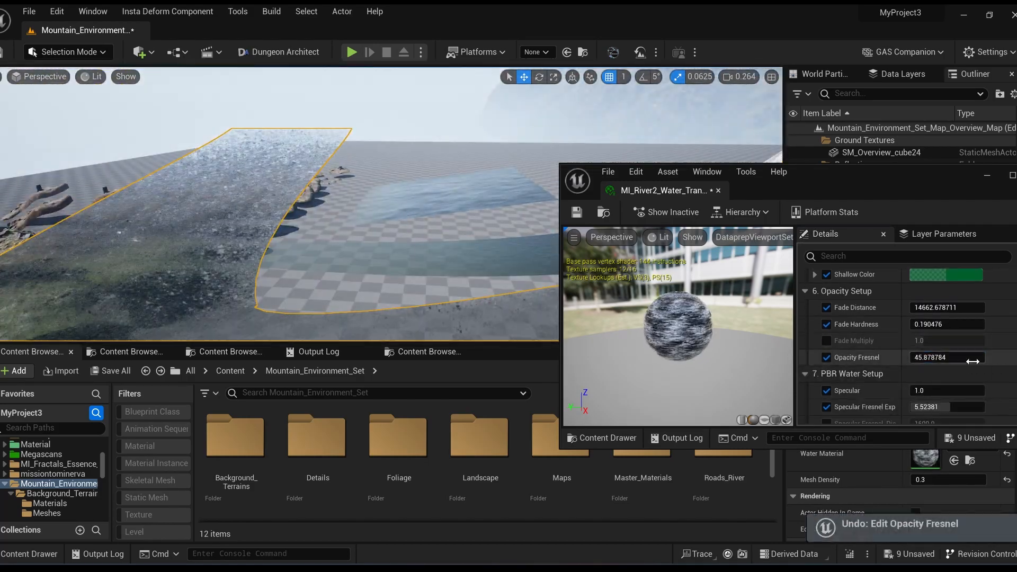
Try two PBR Water Setup values on the river water and undo each change
{"action": "scroll", "coordinate": [931, 340], "scroll_direction": "down", "scroll_amount": 4}
{"action": "left_click_drag", "start_coordinate": [930, 340], "coordinate": [961, 341]}
{"action": "right_click_drag", "start_coordinate": [239, 212], "coordinate": [238, 265]}
{"action": "key", "text": "ctrl+z"}
{"action": "scroll", "coordinate": [859, 321], "scroll_direction": "down", "scroll_amount": 3}
{"action": "left_click_drag", "start_coordinate": [930, 346], "coordinate": [991, 347]}
{"action": "key", "text": "ctrl+z"}
Try two more parameters further down the river water material, undoing the first change
{"action": "scroll", "coordinate": [912, 352], "scroll_direction": "down", "scroll_amount": 3}
{"action": "left_click_drag", "start_coordinate": [919, 323], "coordinate": [979, 323]}
{"action": "right_click_drag", "start_coordinate": [265, 238], "coordinate": [196, 204]}
{"action": "key", "text": "ctrl+z"}
{"action": "mouse_move", "coordinate": [921, 356]}
{"action": "left_mouse_down"}
{"action": "mouse_move", "coordinate": [953, 356]}
{"action": "mouse_move", "coordinate": [948, 372]}
{"action": "mouse_move", "coordinate": [961, 372]}
{"action": "left_mouse_up"}
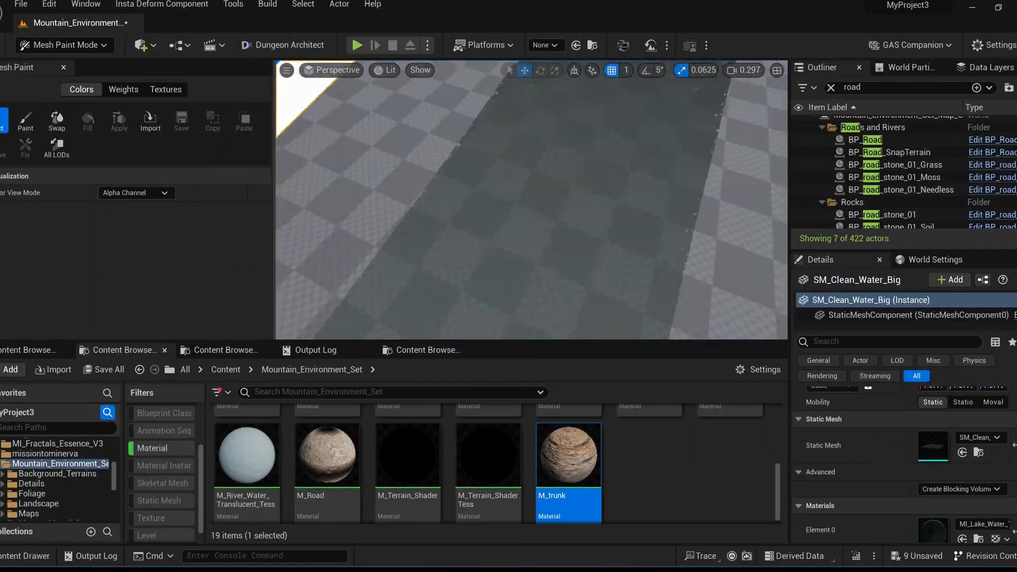
Start vertex color painting on the SM_Clean_Water_Big mesh and set Color View Mode to Off
{"action": "left_click", "coordinate": [27, 120]}
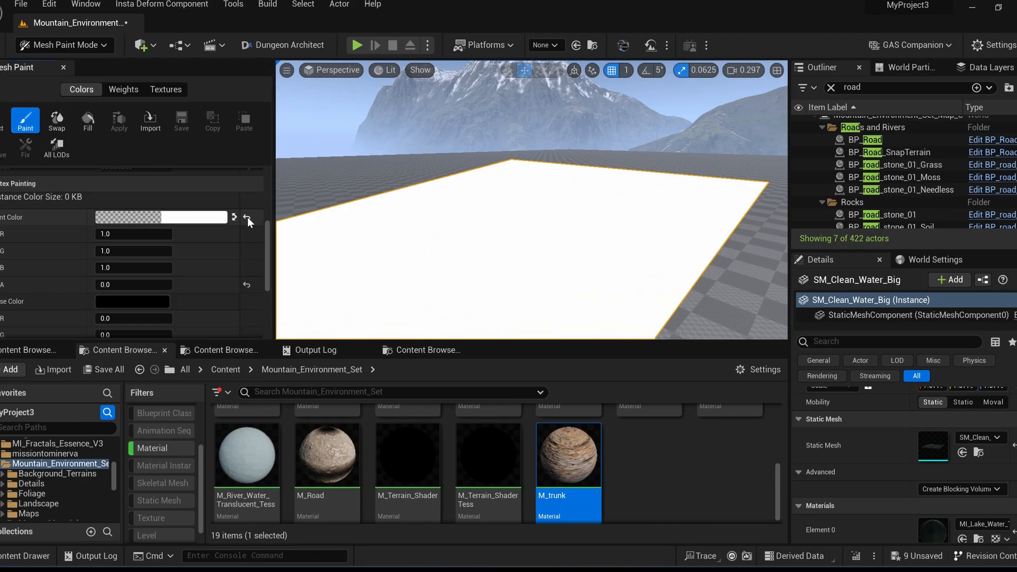
{"action": "left_click", "coordinate": [64, 47]}
{"action": "left_click", "coordinate": [65, 117]}
{"action": "scroll", "coordinate": [128, 213], "scroll_direction": "up", "scroll_amount": 6}
{"action": "left_click", "coordinate": [129, 194]}
{"action": "left_click", "coordinate": [129, 206]}
Reset the paint color to white with alpha 1.0 for painting on the clean water surface
{"action": "mouse_move", "coordinate": [450, 239]}
{"action": "right_mouse_down"}
{"action": "mouse_move", "coordinate": [426, 230]}
{"action": "mouse_move", "coordinate": [450, 270]}
{"action": "mouse_move", "coordinate": [410, 267]}
{"action": "mouse_move", "coordinate": [421, 259]}
{"action": "right_mouse_up"}
{"action": "scroll", "coordinate": [191, 207], "scroll_direction": "down", "scroll_amount": 5}
{"action": "left_click", "coordinate": [247, 195]}
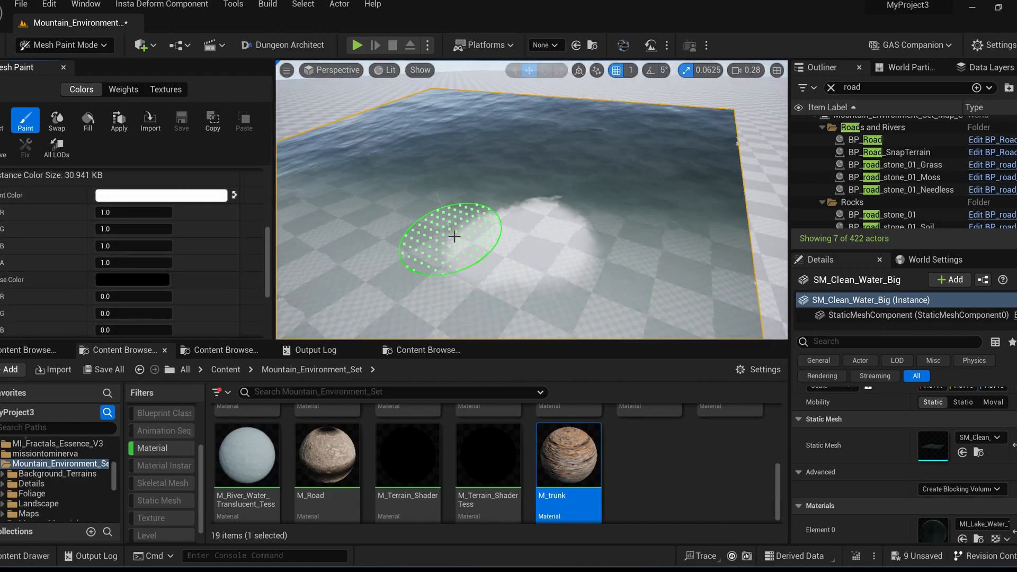
Paint over the white patch on the clean water surface with brush strength about 0.16 to fade it
{"action": "scroll", "coordinate": [171, 230], "scroll_direction": "up", "scroll_amount": 5}
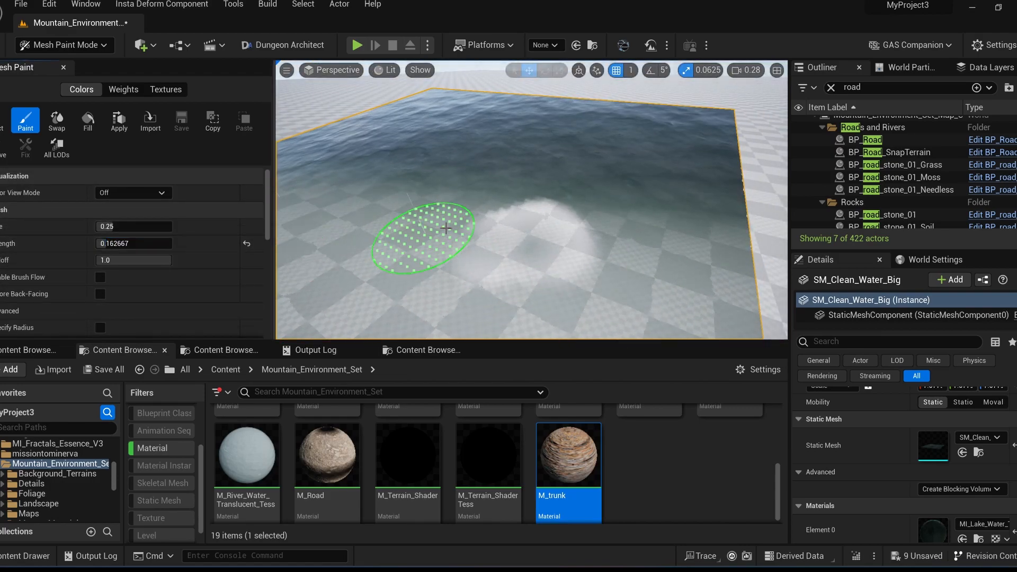
{"action": "mouse_move", "coordinate": [515, 225]}
{"action": "right_mouse_down"}
{"action": "mouse_move", "coordinate": [454, 250]}
{"action": "mouse_move", "coordinate": [545, 211]}
{"action": "right_mouse_up"}
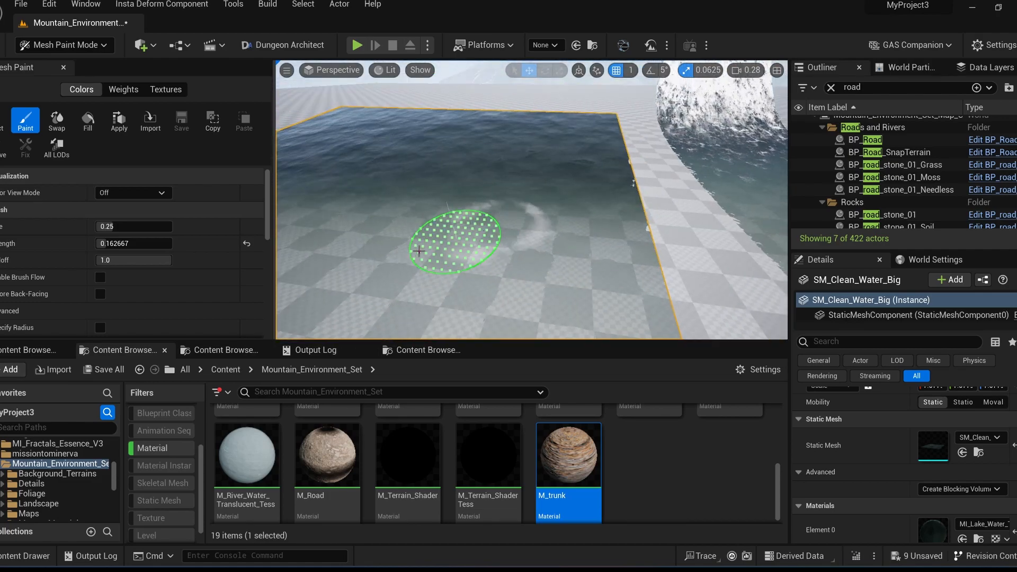
{"action": "scroll", "coordinate": [529, 174], "scroll_direction": "down", "scroll_amount": 1}
Select the SM_hazel_00_bush plant among the foliage for mesh painting and focus the view on it
{"action": "right_click_drag", "start_coordinate": [529, 174], "coordinate": [471, 191]}
{"action": "scroll", "coordinate": [528, 174], "scroll_direction": "down", "scroll_amount": 1}
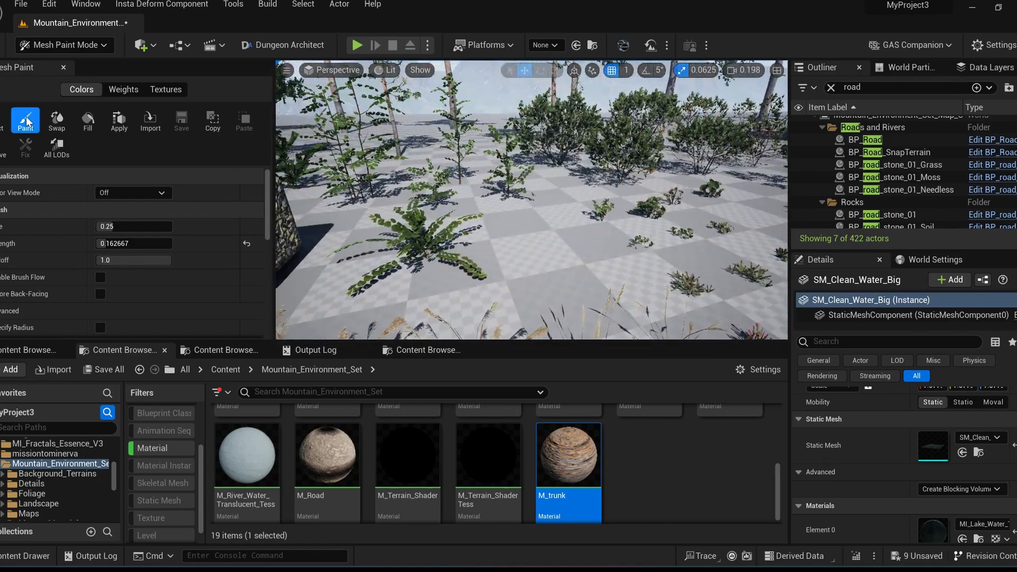
{"action": "left_click", "coordinate": [3, 120]}
{"action": "left_click", "coordinate": [419, 232]}
{"action": "key", "text": "f"}
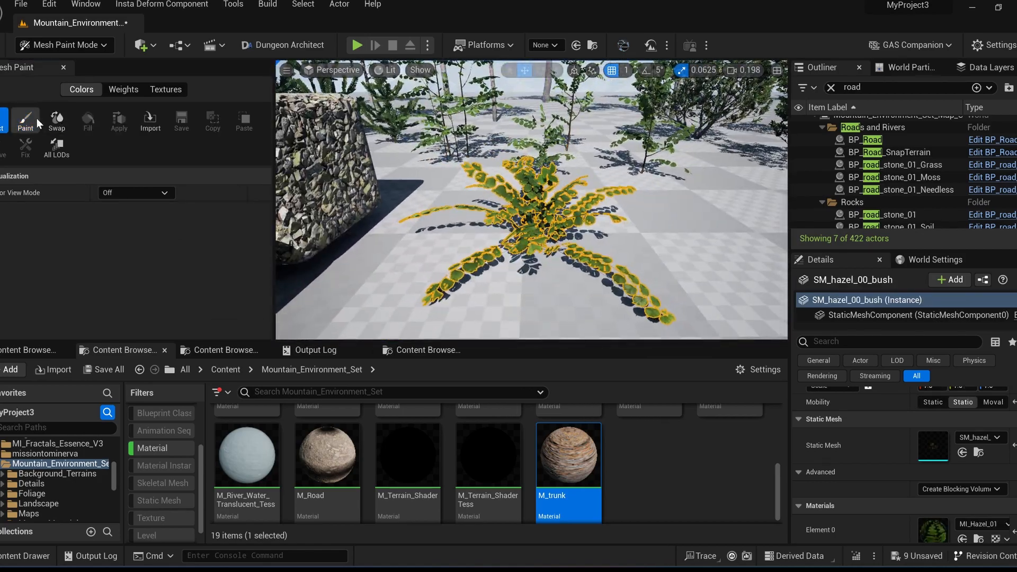
Start painting on the hazel bush with brush strength 1.0, try another Color View Mode and return it to Off
{"action": "left_click", "coordinate": [37, 123]}
{"action": "left_click_drag", "start_coordinate": [109, 243], "coordinate": [119, 242]}
{"action": "left_click", "coordinate": [146, 194]}
{"action": "left_click", "coordinate": [122, 223]}
{"action": "left_click", "coordinate": [132, 193]}
{"action": "left_click", "coordinate": [122, 201]}
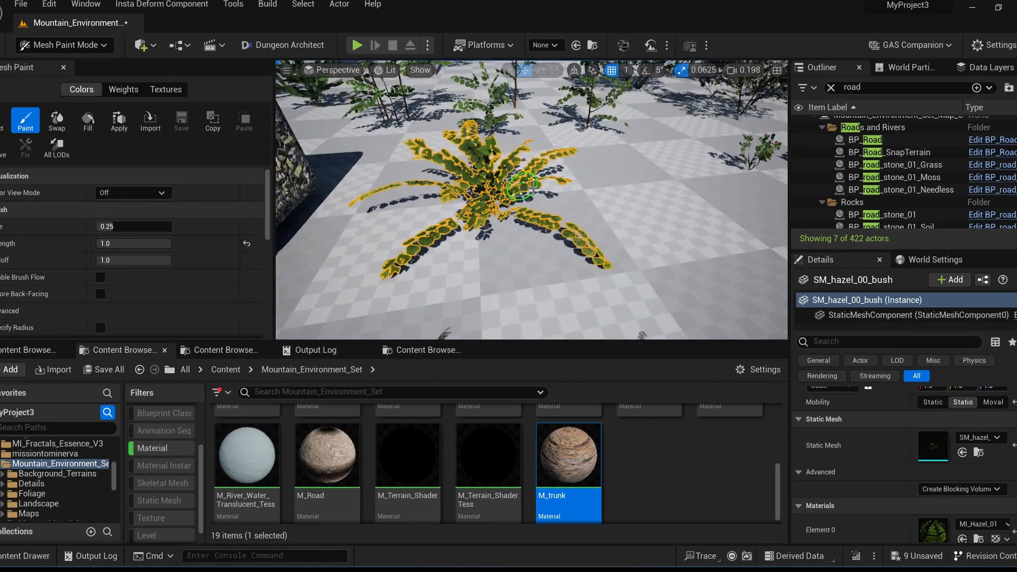
Move over to the large mossy rock and select BP_Big_rock_01_Moss for mesh painting
{"action": "scroll", "coordinate": [190, 246], "scroll_direction": "down", "scroll_amount": 5}
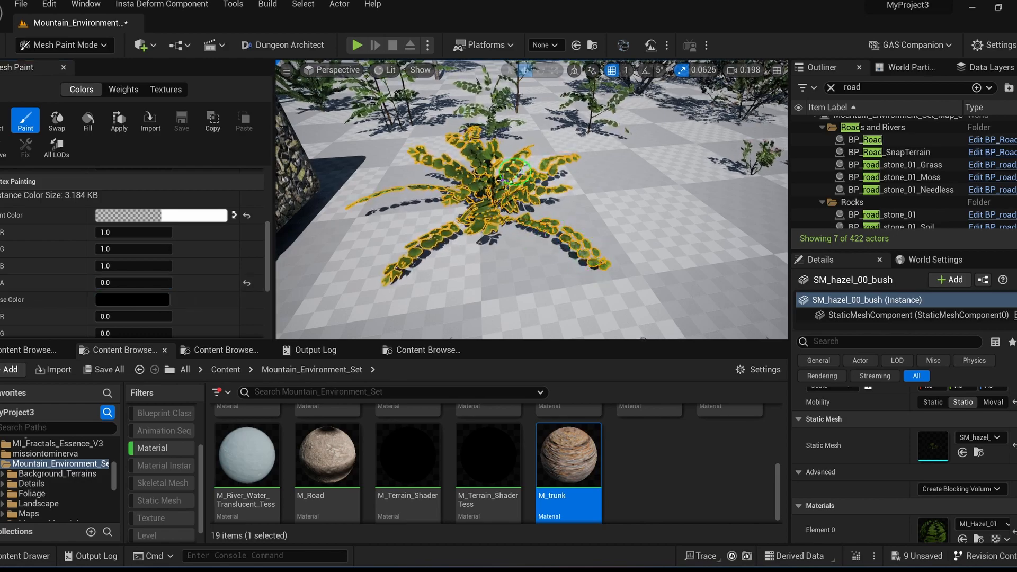
{"action": "key", "text": "w"}
{"action": "mouse_move", "coordinate": [503, 247]}
{"action": "right_mouse_down"}
{"action": "mouse_move", "coordinate": [536, 225]}
{"action": "mouse_move", "coordinate": [443, 235]}
{"action": "right_mouse_up"}
{"action": "left_click", "coordinate": [536, 225]}
{"action": "key", "text": "w"}
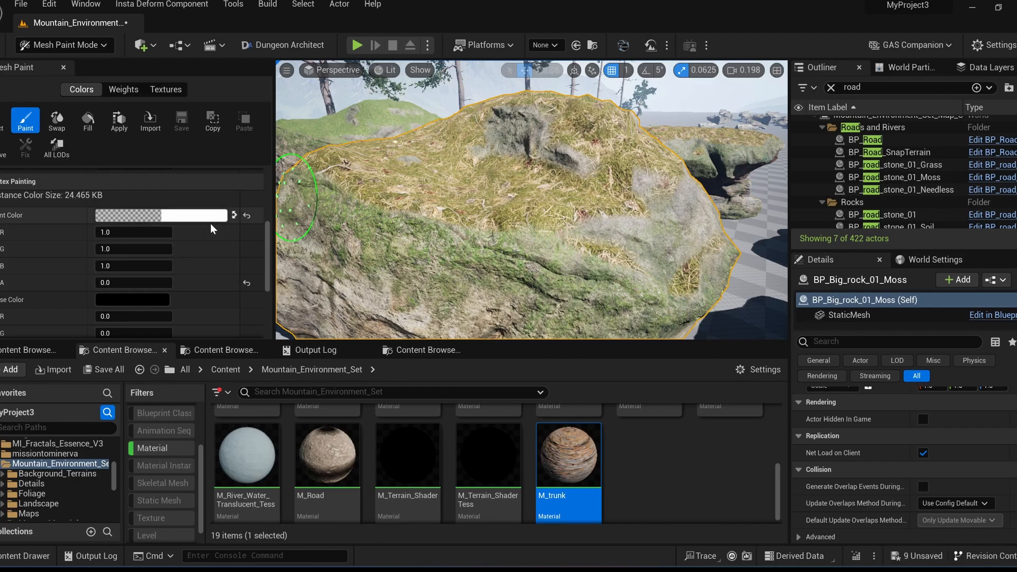
Inspect the rock's painted vertex colors with the Alpha Channel view mode, and return the Color View Mode to Off
{"action": "scroll", "coordinate": [173, 186], "scroll_direction": "up", "scroll_amount": 5}
{"action": "left_click", "coordinate": [132, 193]}
{"action": "left_click", "coordinate": [127, 233]}
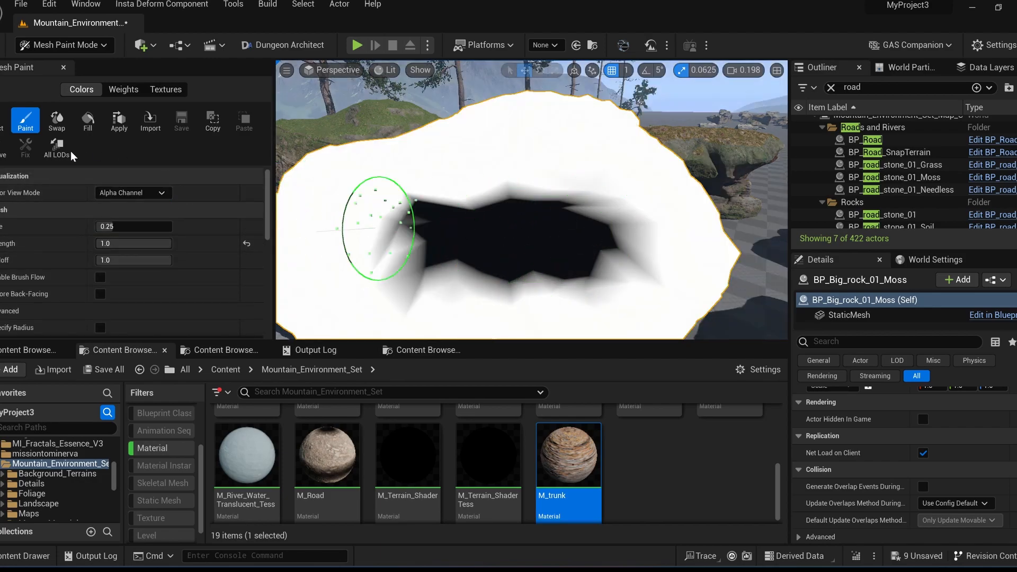
{"action": "scroll", "coordinate": [117, 196], "scroll_direction": "down", "scroll_amount": 5}
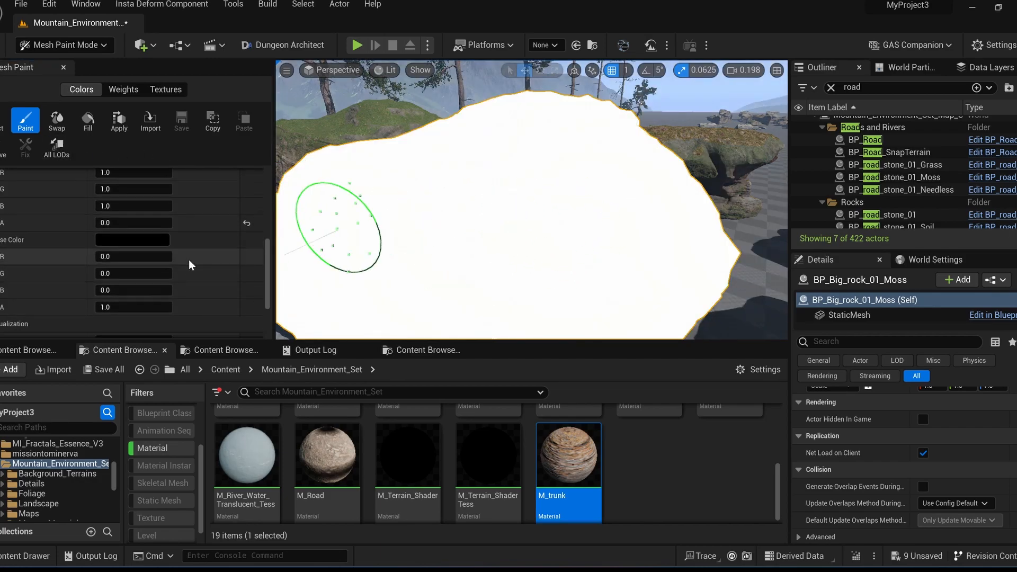
{"action": "scroll", "coordinate": [157, 231], "scroll_direction": "up", "scroll_amount": 5}
{"action": "left_click", "coordinate": [133, 193]}
{"action": "left_click", "coordinate": [119, 205]}
{"action": "scroll", "coordinate": [209, 227], "scroll_direction": "down", "scroll_amount": 7}
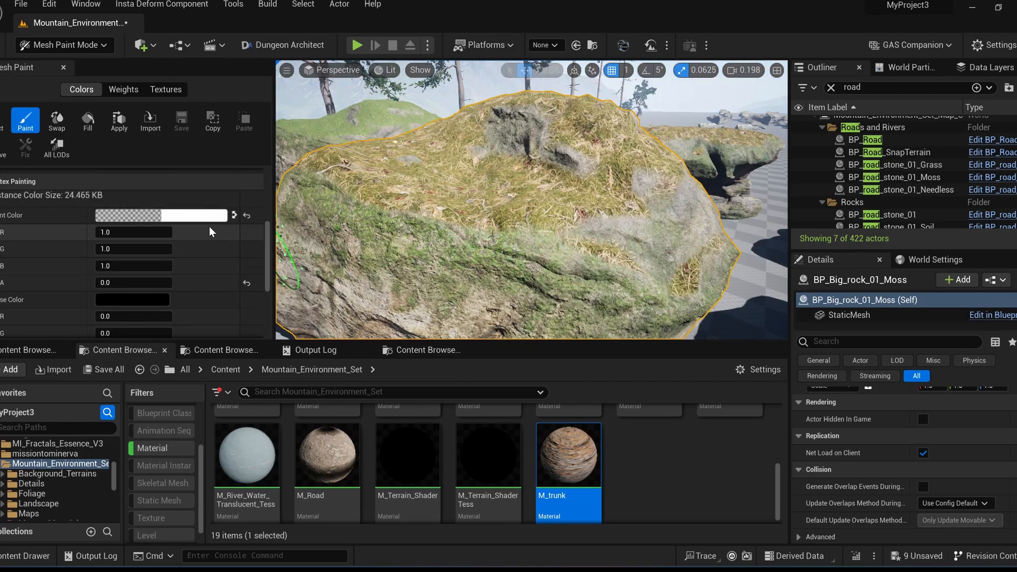
Set the paint color to cyan with R 0.0 and alpha 0.0, and paint over the surface of the big mossy rock
{"action": "left_click", "coordinate": [201, 215]}
{"action": "left_click_drag", "start_coordinate": [292, 445], "coordinate": [338, 446]}
{"action": "left_click_drag", "start_coordinate": [318, 416], "coordinate": [228, 415]}
{"action": "left_click", "coordinate": [403, 536]}
{"action": "right_click_drag", "start_coordinate": [586, 266], "coordinate": [571, 261]}
{"action": "left_click_drag", "start_coordinate": [570, 261], "coordinate": [539, 209]}
{"action": "mouse_move", "coordinate": [311, 180]}
{"action": "right_mouse_down"}
{"action": "mouse_move", "coordinate": [402, 182]}
{"action": "mouse_move", "coordinate": [371, 196]}
{"action": "mouse_move", "coordinate": [392, 211]}
{"action": "right_mouse_up"}
{"action": "left_click_drag", "start_coordinate": [391, 212], "coordinate": [434, 216]}
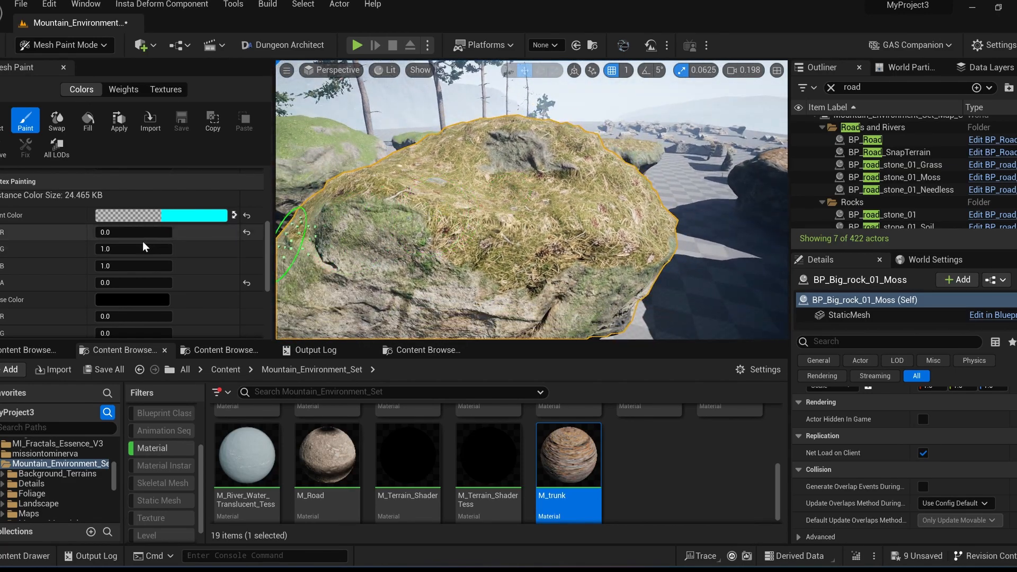
Raise the paint color's R value to 1.661281 and paint over the big mossy rock again
{"action": "left_click_drag", "start_coordinate": [122, 232], "coordinate": [158, 232]}
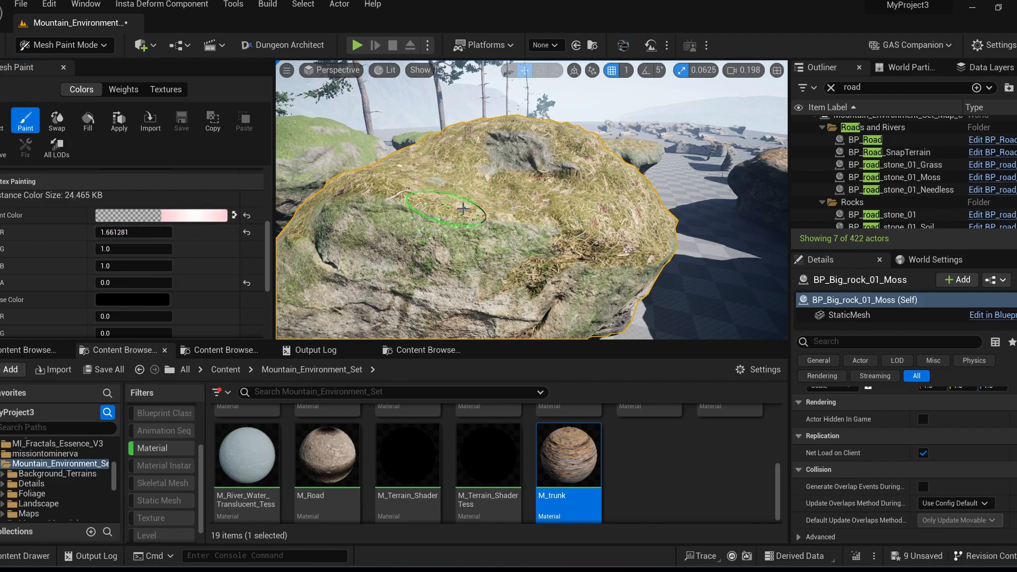
{"action": "right_click_drag", "start_coordinate": [524, 274], "coordinate": [569, 231]}
{"action": "left_click_drag", "start_coordinate": [569, 231], "coordinate": [545, 230]}
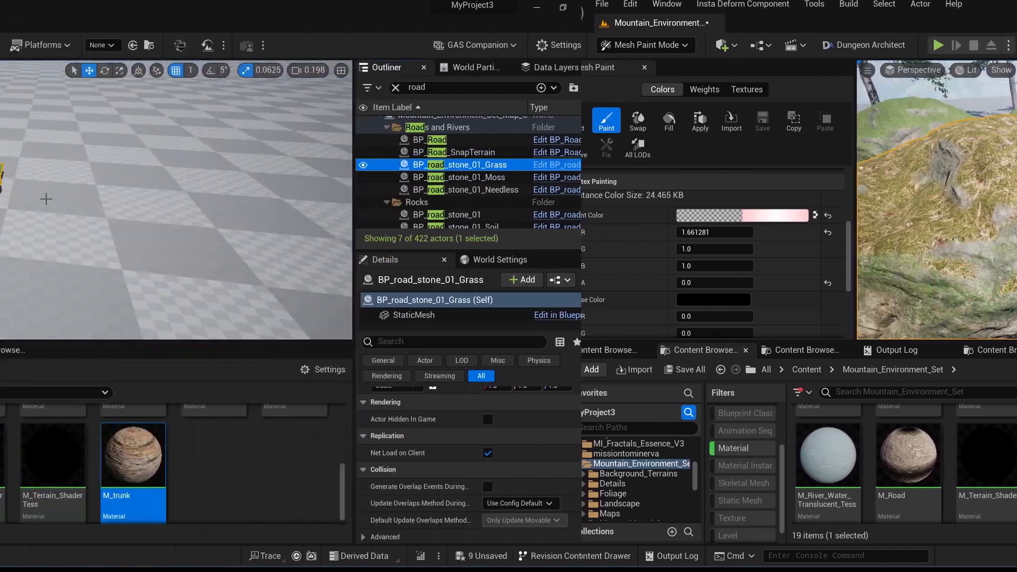
Focus the view on BP_road_stone_01_Grass, and move the selection and view to BP_road_stone_01_Moss
{"action": "key", "text": "f"}
{"action": "key", "text": "Down"}
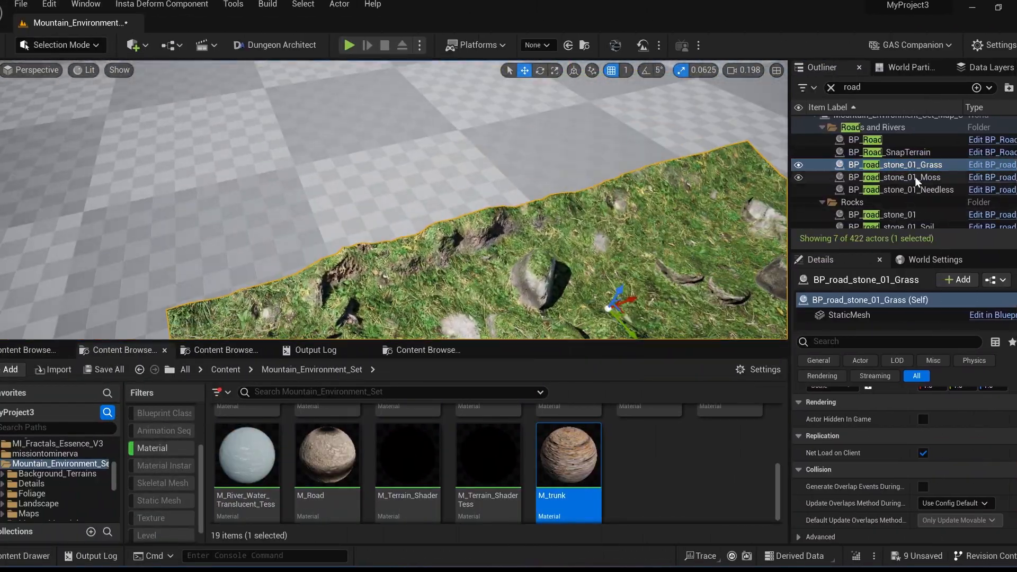
{"action": "key", "text": "f"}
{"action": "left_click", "coordinate": [95, 43]}
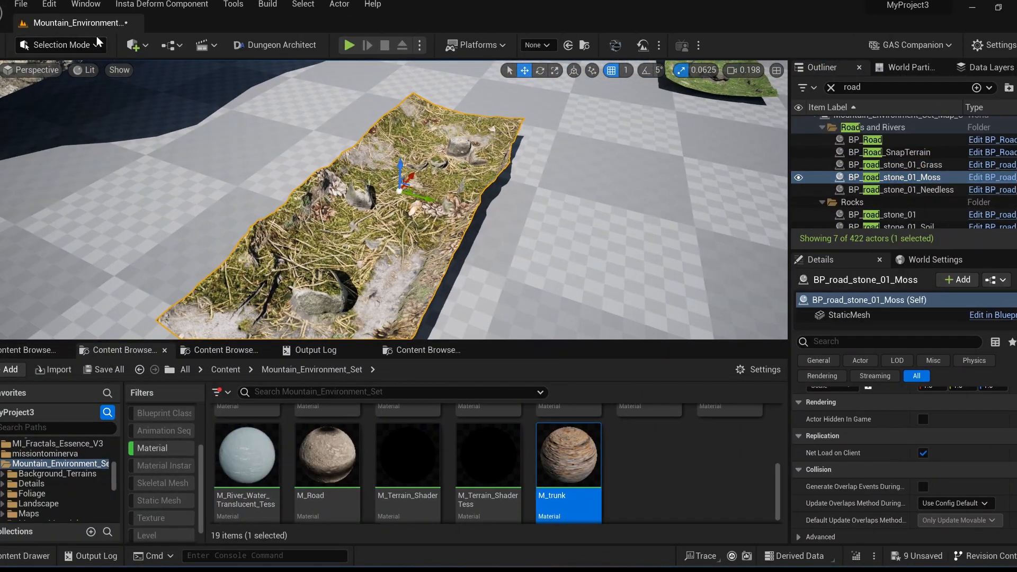
{"action": "left_click", "coordinate": [88, 113]}
{"action": "left_click", "coordinate": [27, 120]}
{"action": "left_click", "coordinate": [63, 45]}
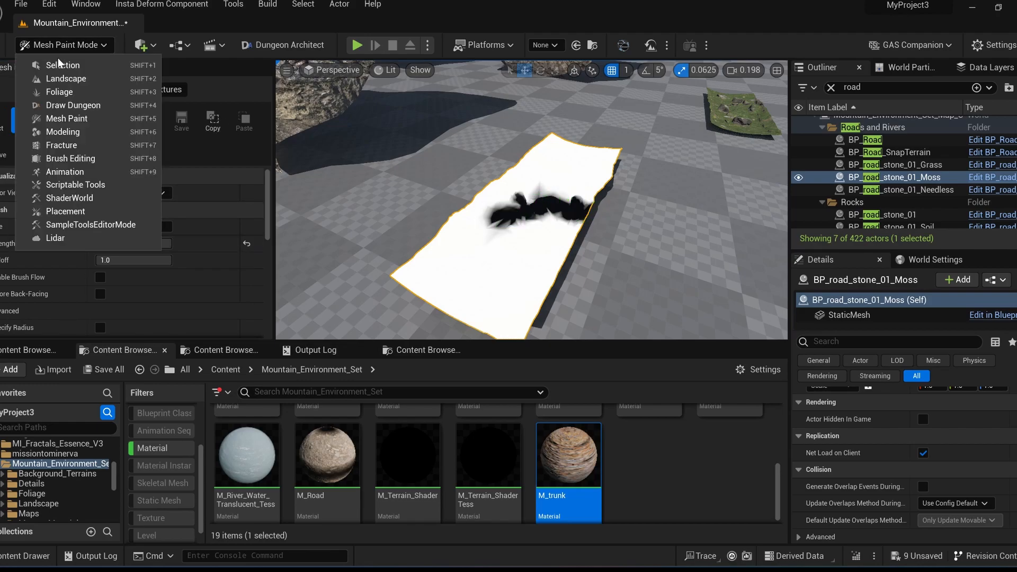
{"action": "left_click", "coordinate": [85, 60]}
Focus on BP_road_stone_01_Moss, start painting it in Mesh Paint mode and set the Color View Mode to Off
{"action": "key", "text": "f"}
{"action": "left_click", "coordinate": [84, 48]}
{"action": "left_click", "coordinate": [89, 113]}
{"action": "left_click", "coordinate": [26, 120]}
{"action": "left_click", "coordinate": [132, 193]}
{"action": "left_click", "coordinate": [128, 204]}
{"action": "mouse_move", "coordinate": [456, 212]}
{"action": "right_mouse_down"}
{"action": "mouse_move", "coordinate": [476, 209]}
{"action": "mouse_move", "coordinate": [453, 226]}
{"action": "right_mouse_up"}
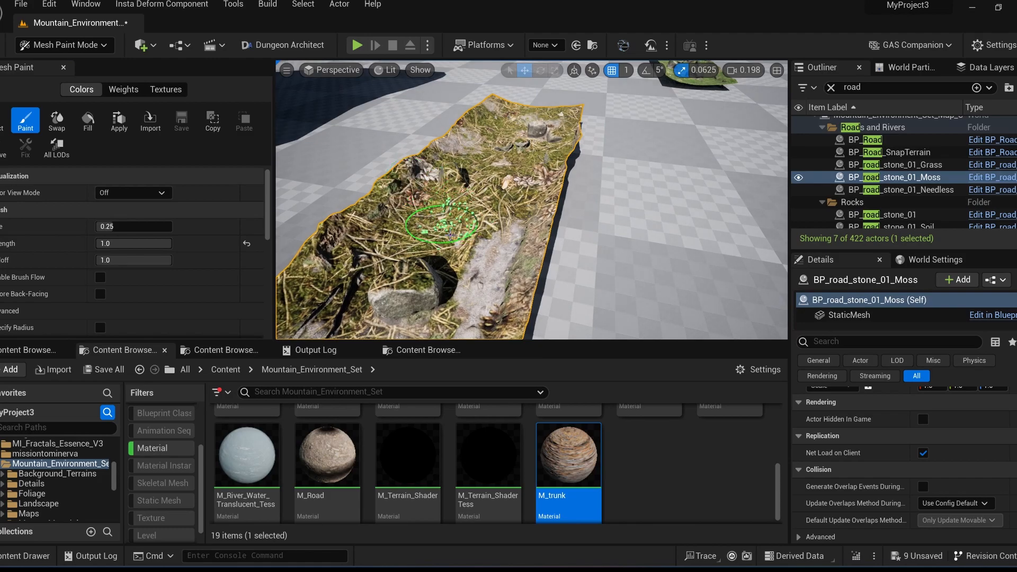
Use a white paint color with alpha 1.0 to try vertex painting on the BP_road_stone_01_Moss surface
{"action": "right_click_drag", "start_coordinate": [397, 295], "coordinate": [390, 279]}
{"action": "scroll", "coordinate": [249, 231], "scroll_direction": "down", "scroll_amount": 4}
{"action": "scroll", "coordinate": [250, 231], "scroll_direction": "up", "scroll_amount": 1}
{"action": "left_click", "coordinate": [234, 215]}
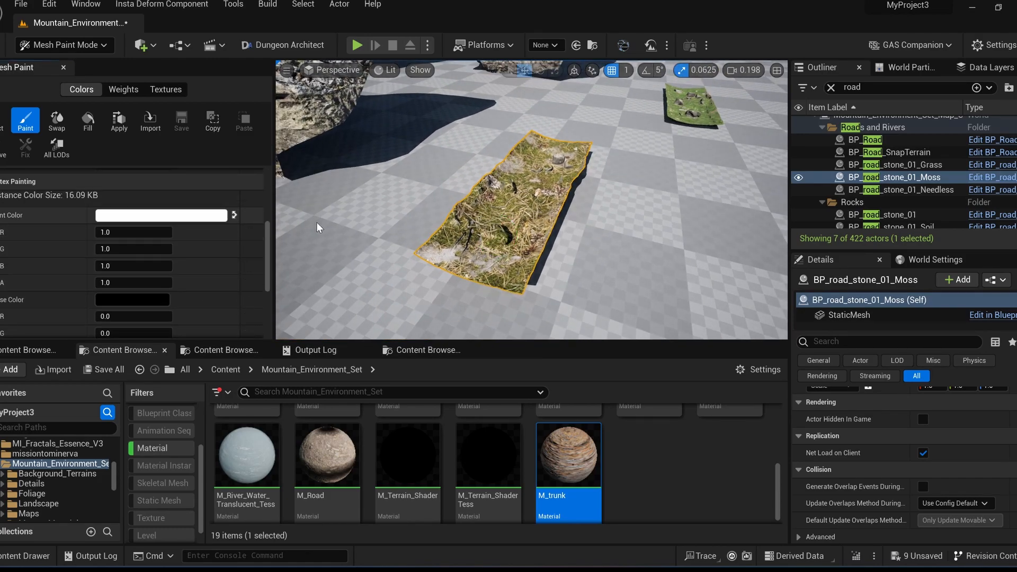
{"action": "right_click_drag", "start_coordinate": [506, 234], "coordinate": [498, 216]}
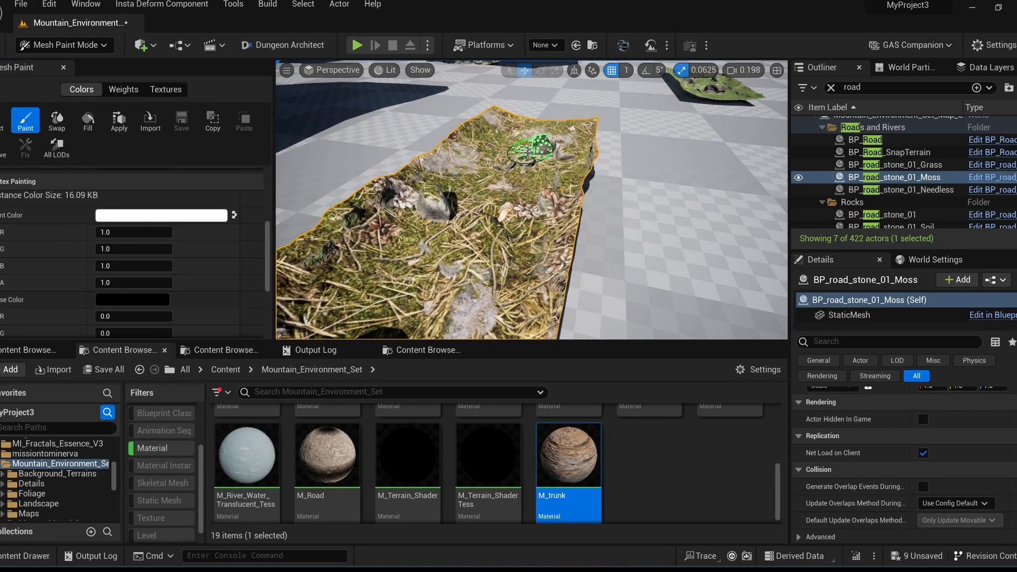
{"action": "right_click_drag", "start_coordinate": [466, 258], "coordinate": [464, 272]}
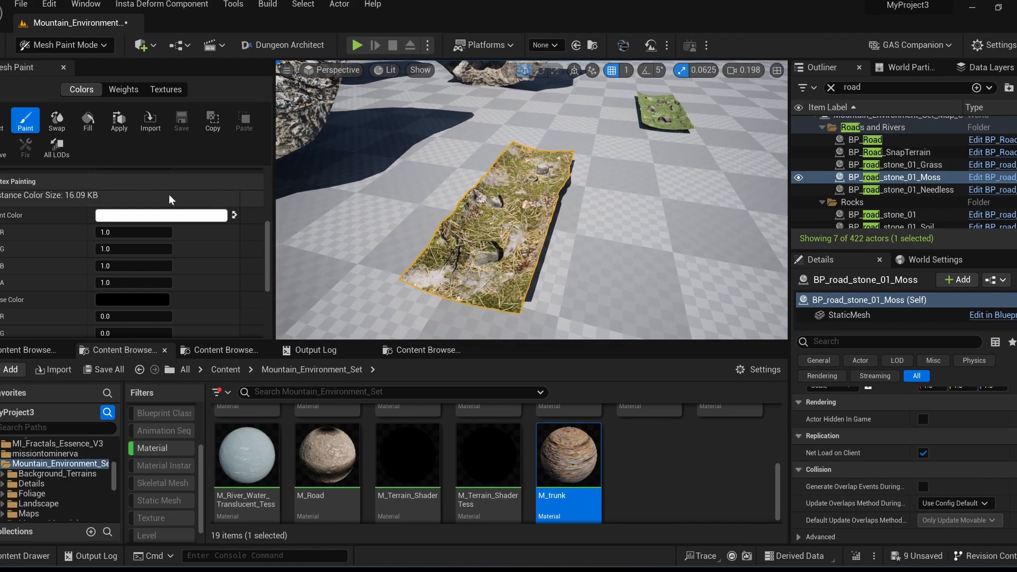
Inspect the mossy road mesh's vertex colors with the RGB Channels view mode, and return the Color View Mode to Off
{"action": "scroll", "coordinate": [169, 199], "scroll_direction": "up", "scroll_amount": 4}
{"action": "left_click", "coordinate": [132, 194]}
{"action": "left_click", "coordinate": [127, 217]}
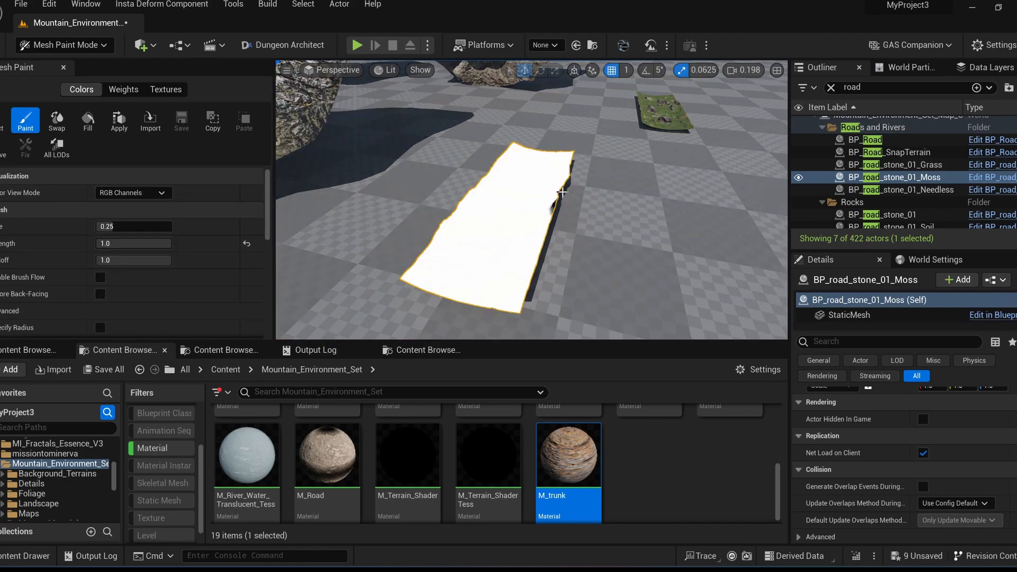
{"action": "scroll", "coordinate": [243, 258], "scroll_direction": "down", "scroll_amount": 4}
{"action": "scroll", "coordinate": [242, 254], "scroll_direction": "up", "scroll_amount": 1}
{"action": "left_click", "coordinate": [234, 216]}
{"action": "scroll", "coordinate": [225, 212], "scroll_direction": "up", "scroll_amount": 4}
{"action": "left_click", "coordinate": [138, 194]}
{"action": "left_click", "coordinate": [138, 207]}
Select BP_road_stone_01_Grass for mesh painting and activate the Paint tool with a white paint color and alpha 1.0
{"action": "right_click_drag", "start_coordinate": [413, 233], "coordinate": [433, 247]}
{"action": "right_click_drag", "start_coordinate": [486, 168], "coordinate": [489, 153]}
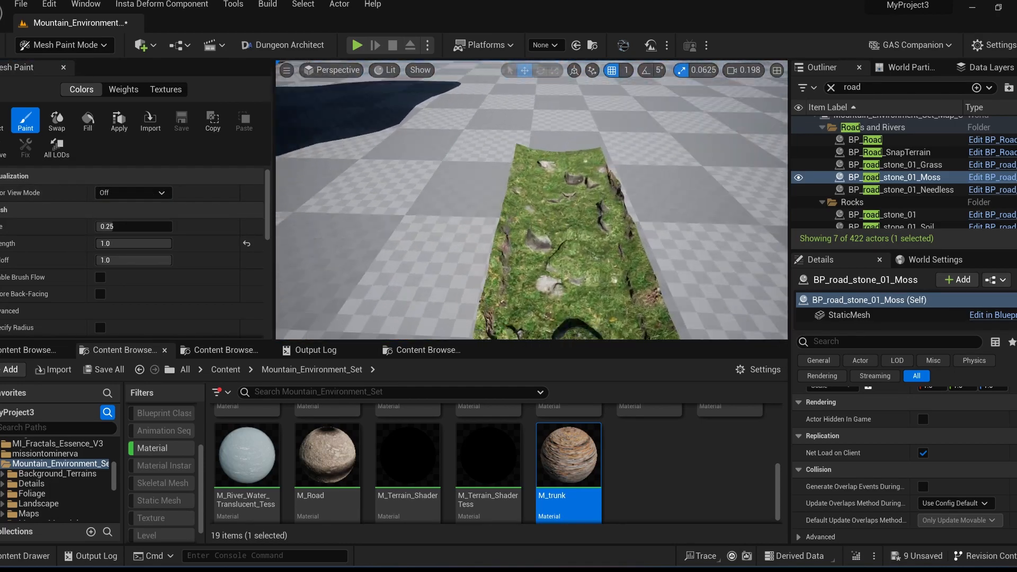
{"action": "left_click", "coordinate": [4, 122]}
{"action": "left_click", "coordinate": [598, 222]}
{"action": "right_click_drag", "start_coordinate": [598, 222], "coordinate": [611, 227]}
{"action": "left_click", "coordinate": [37, 127]}
{"action": "right_click_drag", "start_coordinate": [374, 280], "coordinate": [381, 286]}
{"action": "scroll", "coordinate": [122, 275], "scroll_direction": "down", "scroll_amount": 4}
{"action": "scroll", "coordinate": [121, 275], "scroll_direction": "down", "scroll_amount": 3}
{"action": "left_click", "coordinate": [234, 214]}
{"action": "right_click_drag", "start_coordinate": [516, 139], "coordinate": [462, 181]}
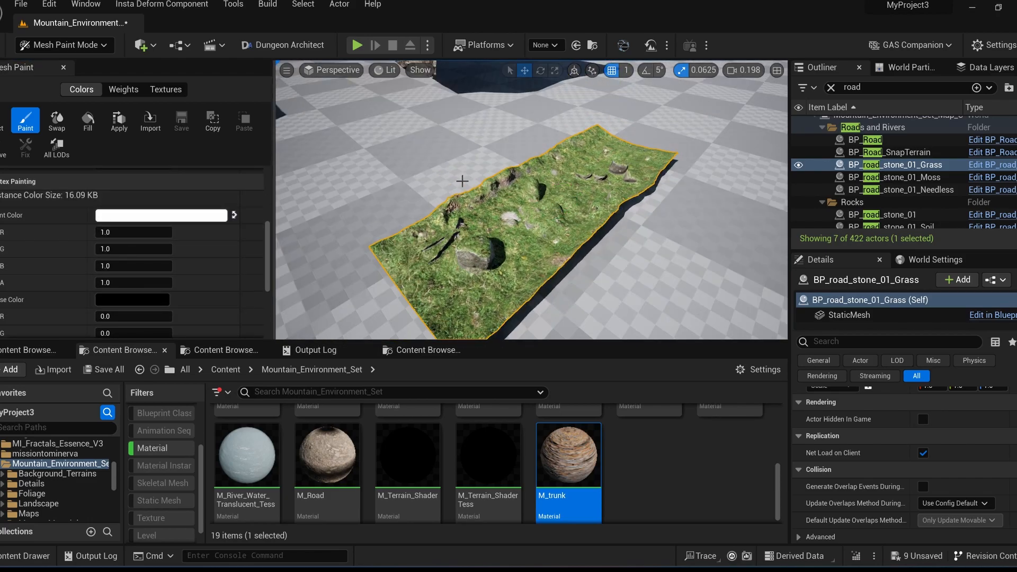